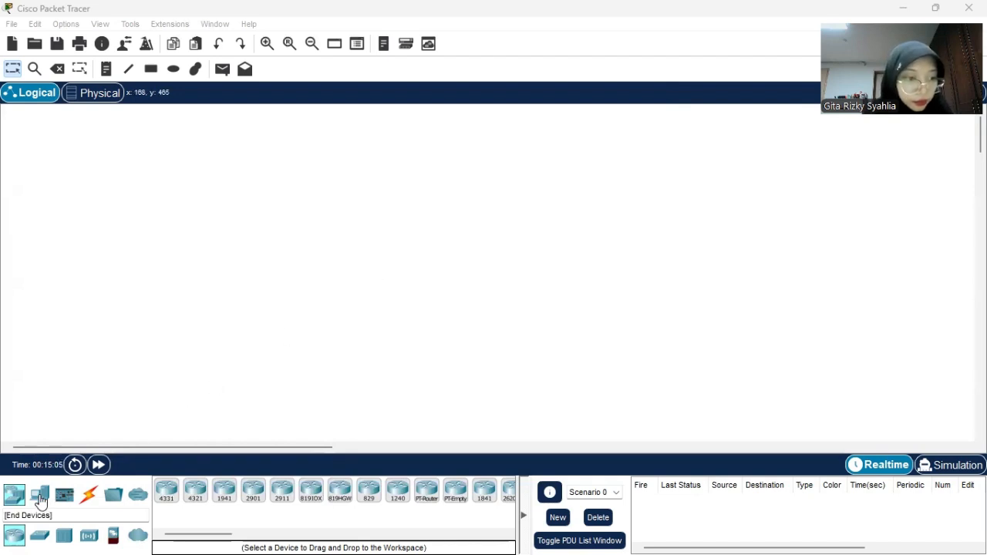
- Place four 2960 switches in a horizontal row across the logical workspace
{"action": "left_click", "coordinate": [40, 536]}
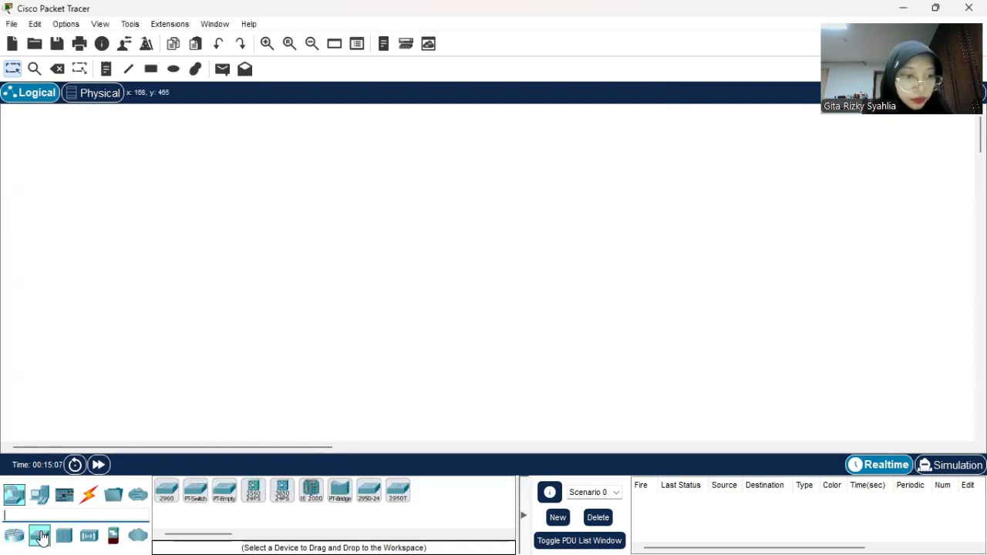
{"action": "left_click", "coordinate": [166, 491]}
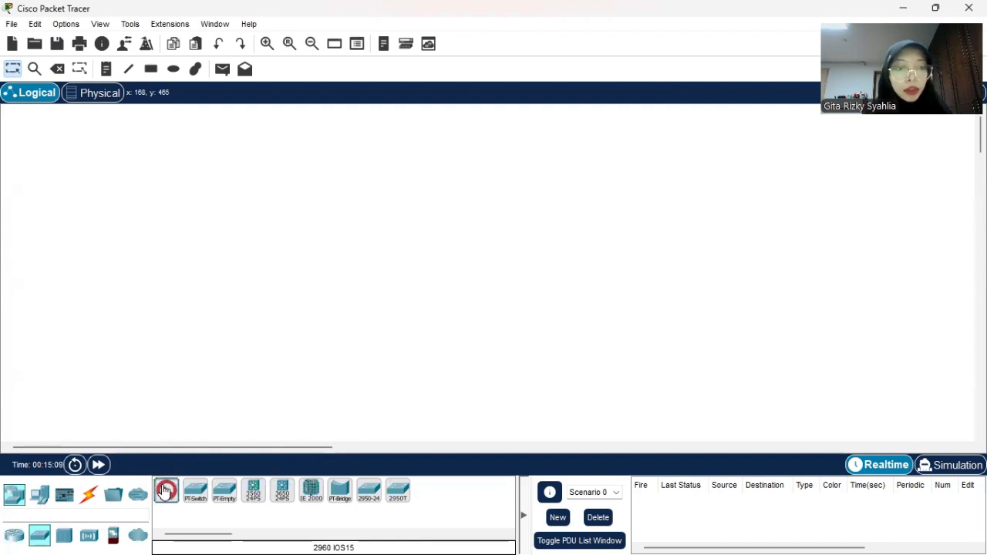
{"action": "left_click", "coordinate": [166, 259]}
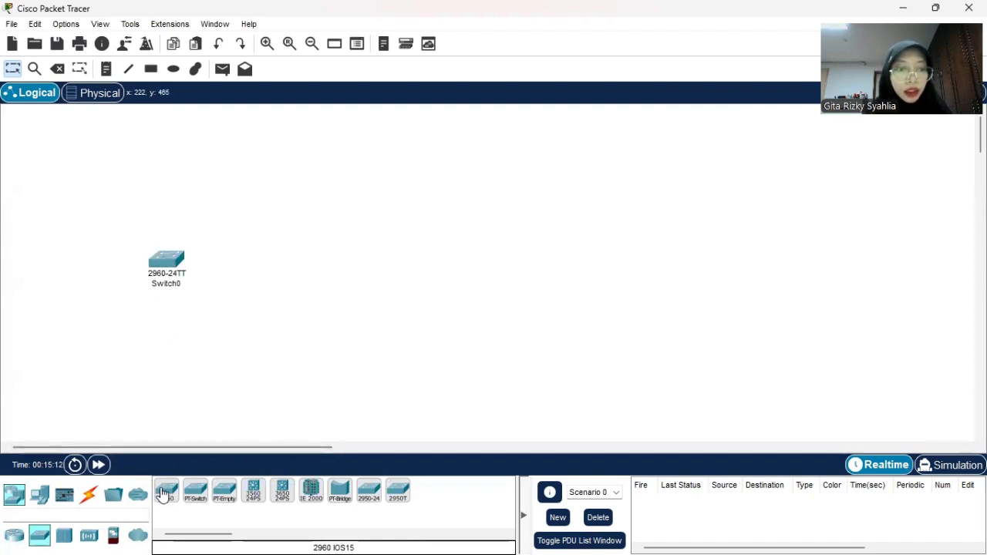
{"action": "left_click", "coordinate": [163, 491]}
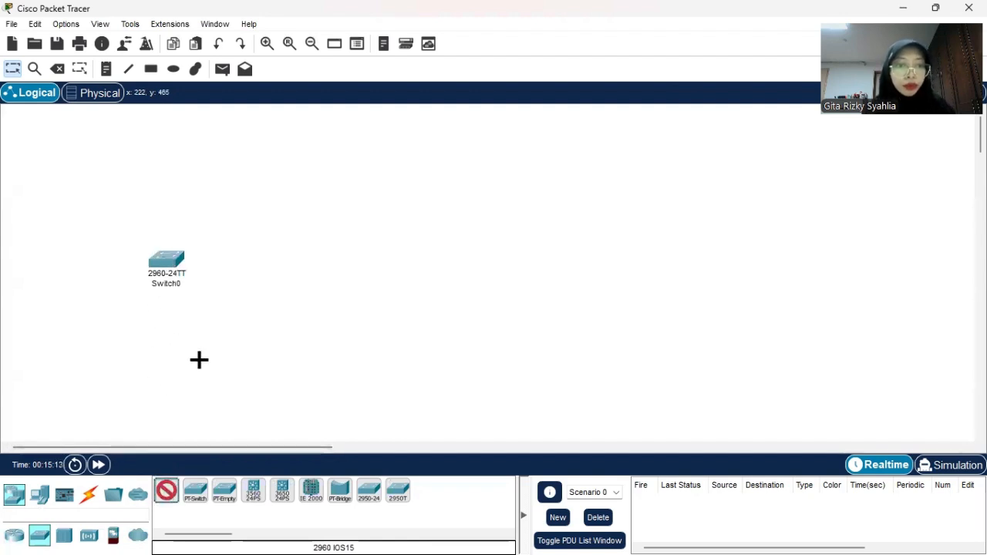
{"action": "left_click", "coordinate": [246, 263]}
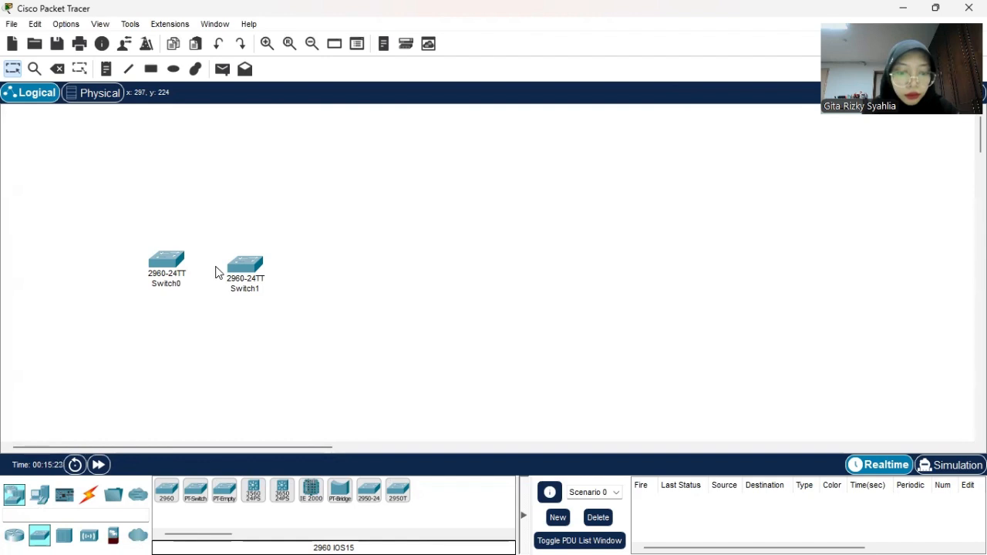
{"action": "left_click", "coordinate": [166, 490]}
{"action": "left_click", "coordinate": [327, 275]}
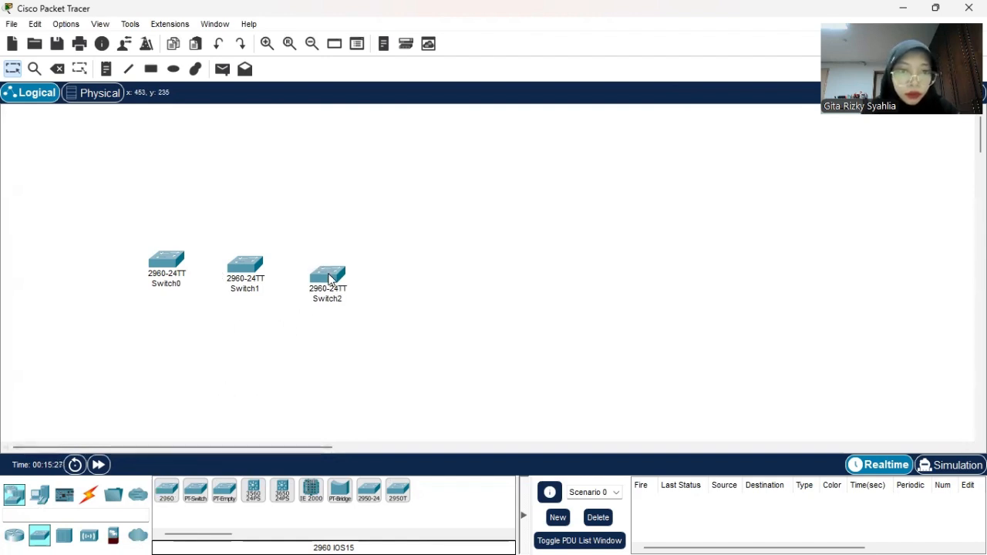
{"action": "left_click", "coordinate": [168, 494]}
{"action": "left_click", "coordinate": [409, 275]}
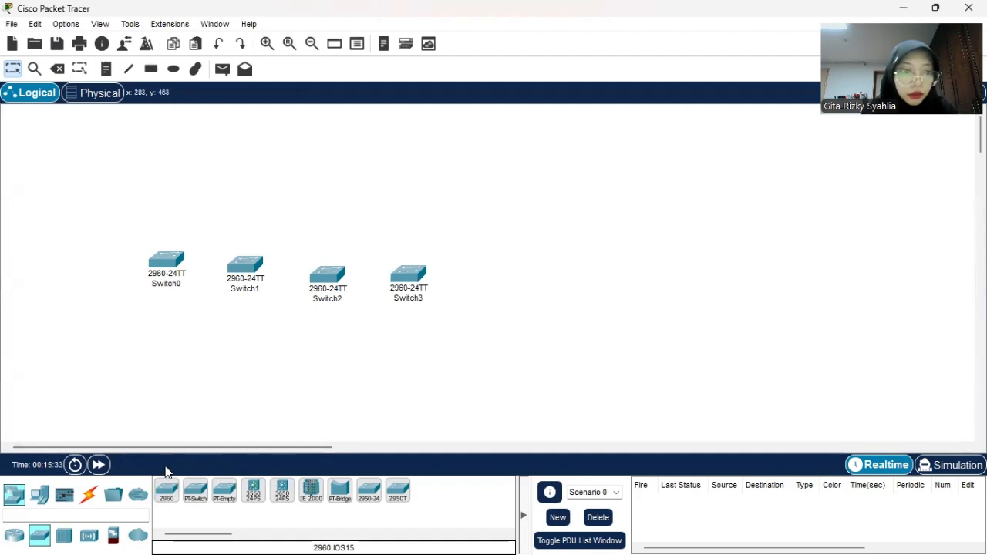
- Connect Switch0 to Switch1, Switch1 to Switch2 and Switch2 to Switch3 using the automatic connection type
{"action": "left_click", "coordinate": [85, 491]}
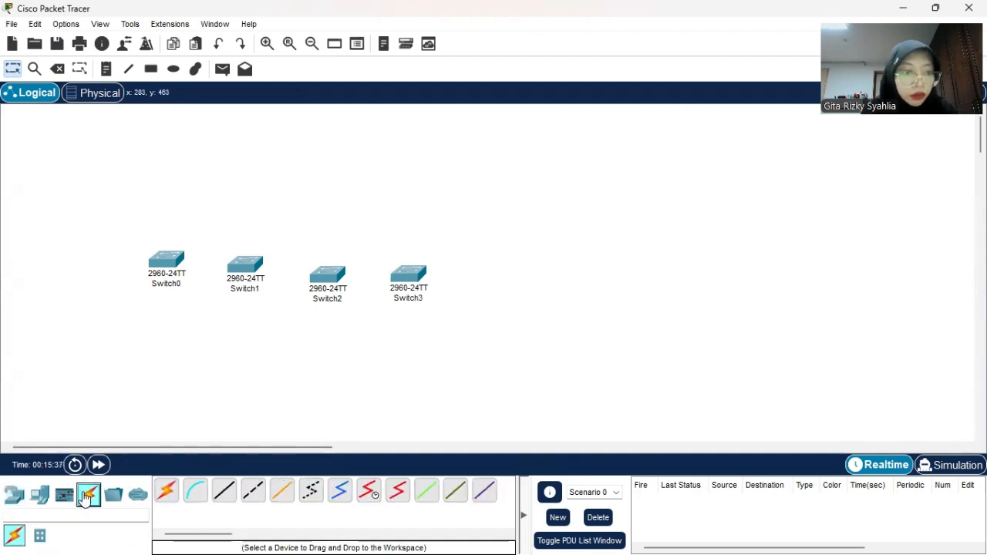
{"action": "left_click", "coordinate": [165, 492]}
{"action": "left_click", "coordinate": [166, 260]}
{"action": "left_click", "coordinate": [242, 262]}
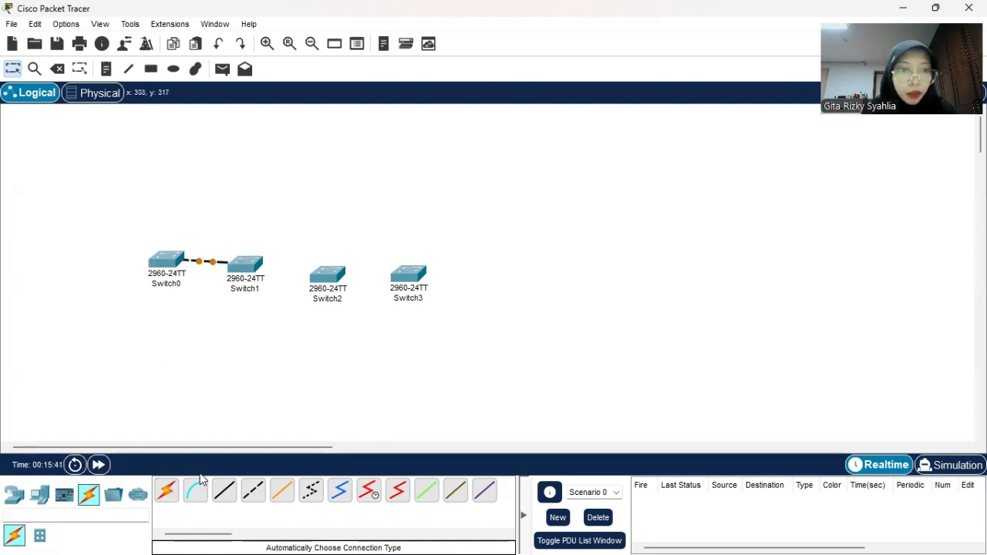
{"action": "left_click", "coordinate": [168, 494]}
{"action": "left_click", "coordinate": [252, 264]}
{"action": "left_click", "coordinate": [337, 270]}
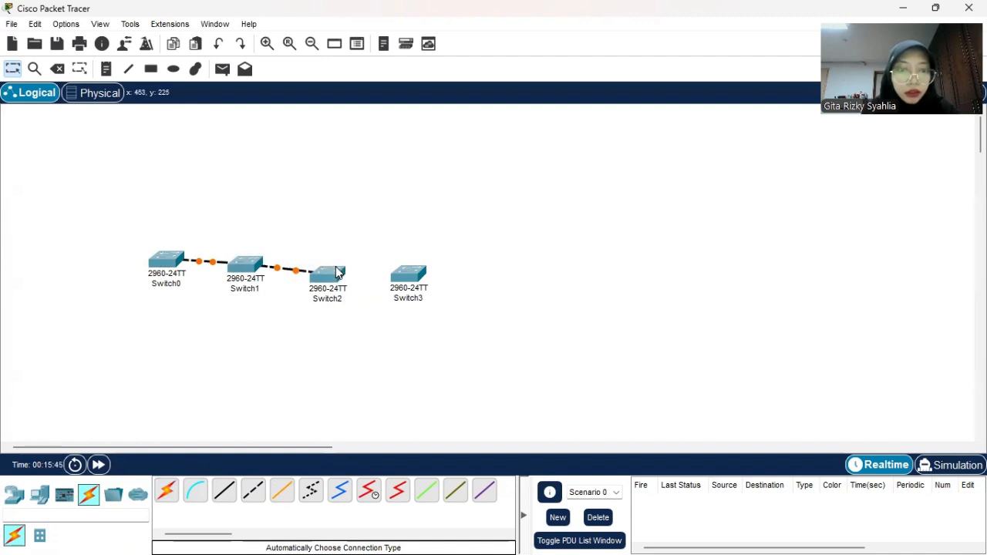
{"action": "left_click", "coordinate": [168, 495]}
{"action": "left_click", "coordinate": [337, 270]}
{"action": "left_click", "coordinate": [401, 278]}
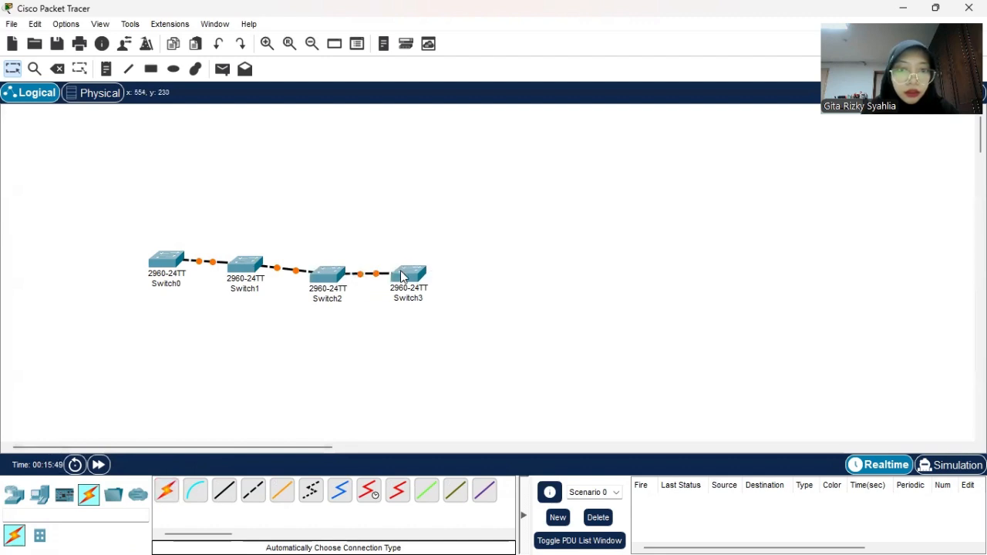
- Spread the four connected switches apart and align them in a roughly straight horizontal row
{"action": "left_click_drag", "start_coordinate": [401, 277], "coordinate": [444, 266]}
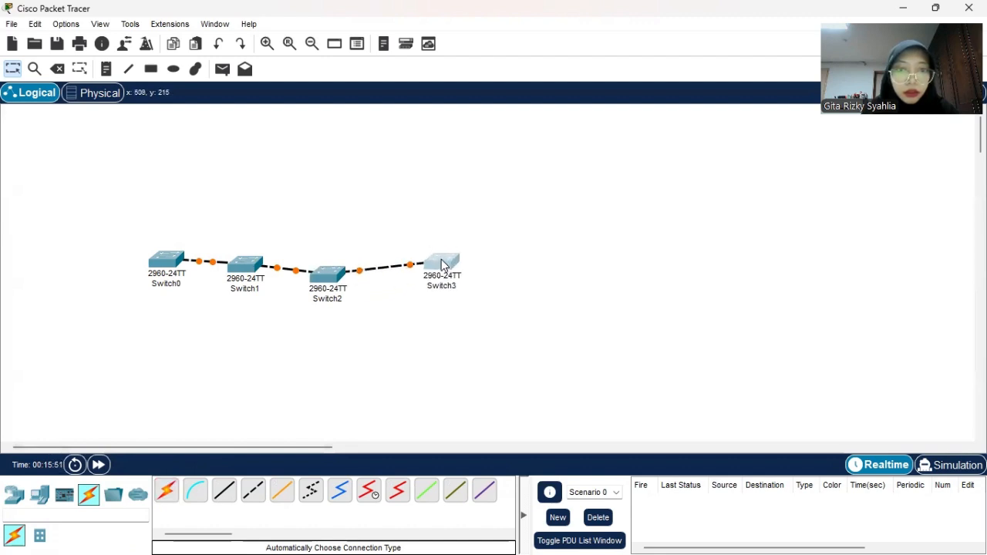
{"action": "left_click_drag", "start_coordinate": [333, 278], "coordinate": [352, 262]}
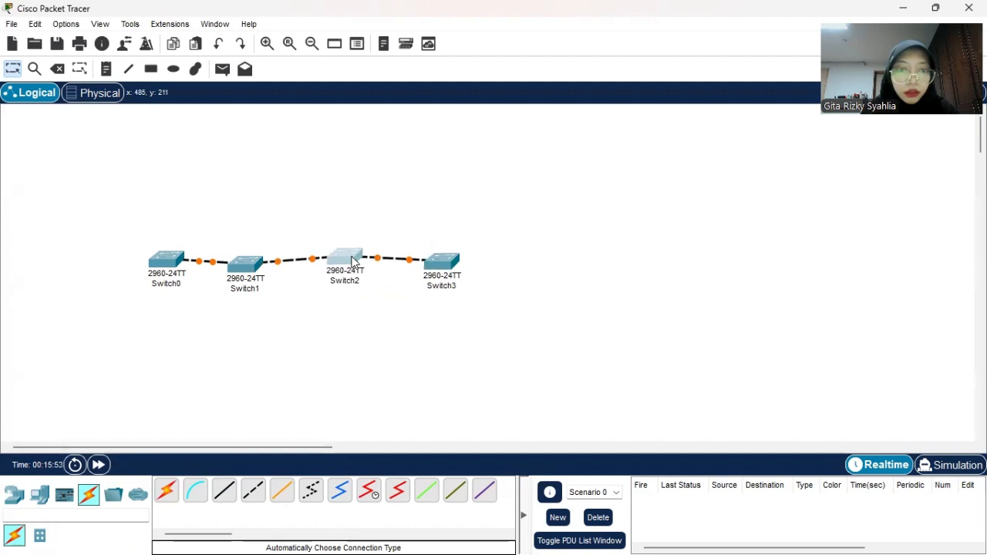
{"action": "left_click_drag", "start_coordinate": [251, 269], "coordinate": [248, 264]}
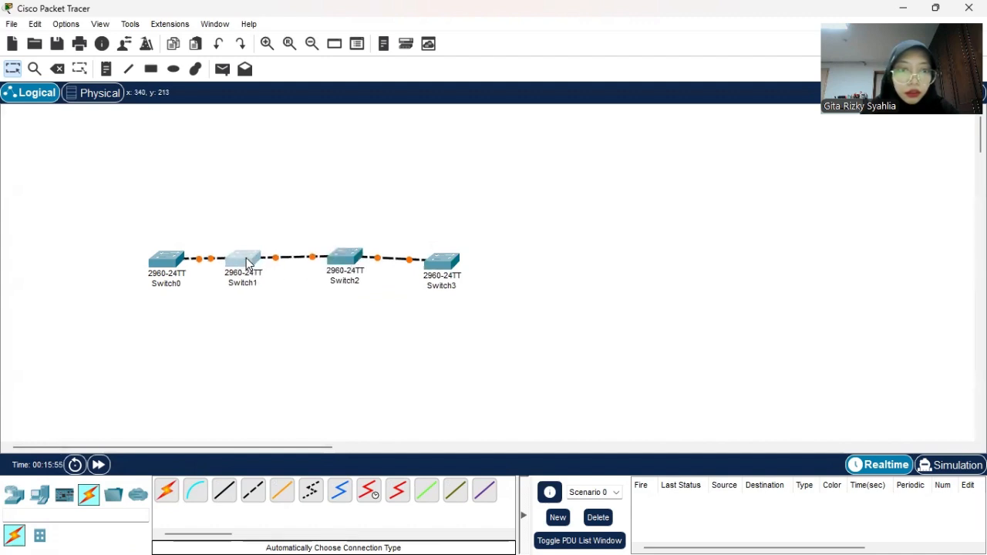
{"action": "left_click_drag", "start_coordinate": [165, 261], "coordinate": [144, 261]}
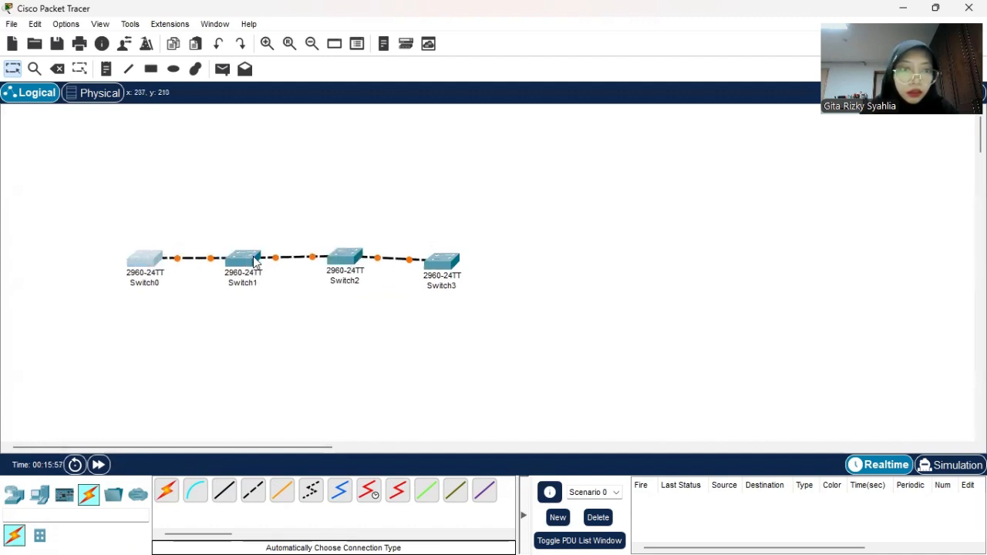
{"action": "left_click_drag", "start_coordinate": [346, 257], "coordinate": [348, 256]}
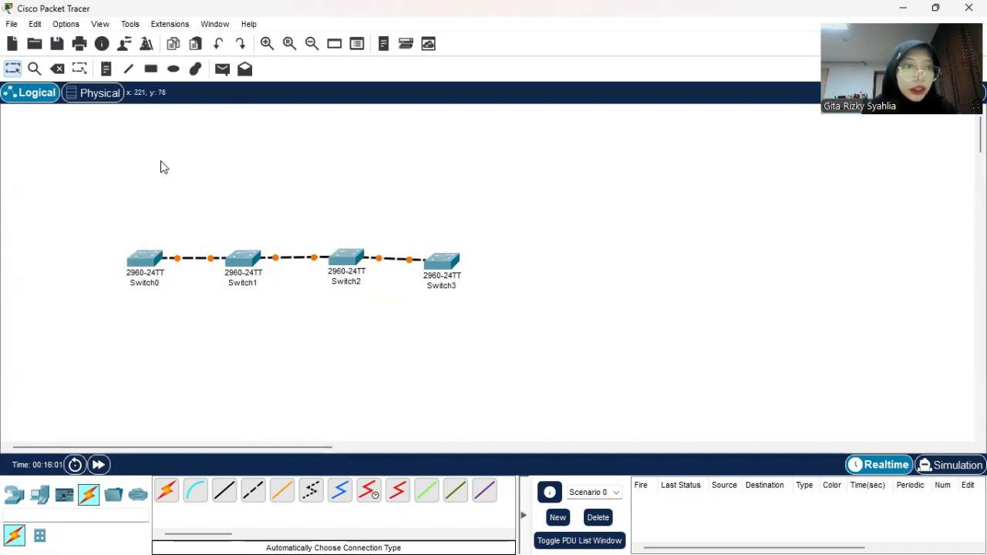
- Add the text notes "Server" above Switch0 and "Transparent" above Switch1
{"action": "left_click", "coordinate": [106, 69]}
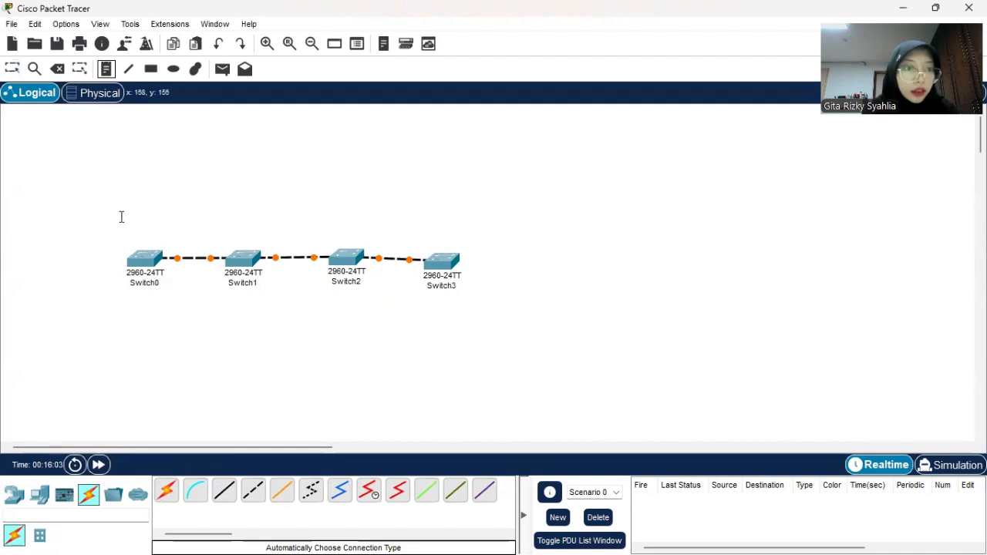
{"action": "left_click", "coordinate": [121, 218]}
{"action": "type", "text": "Server"}
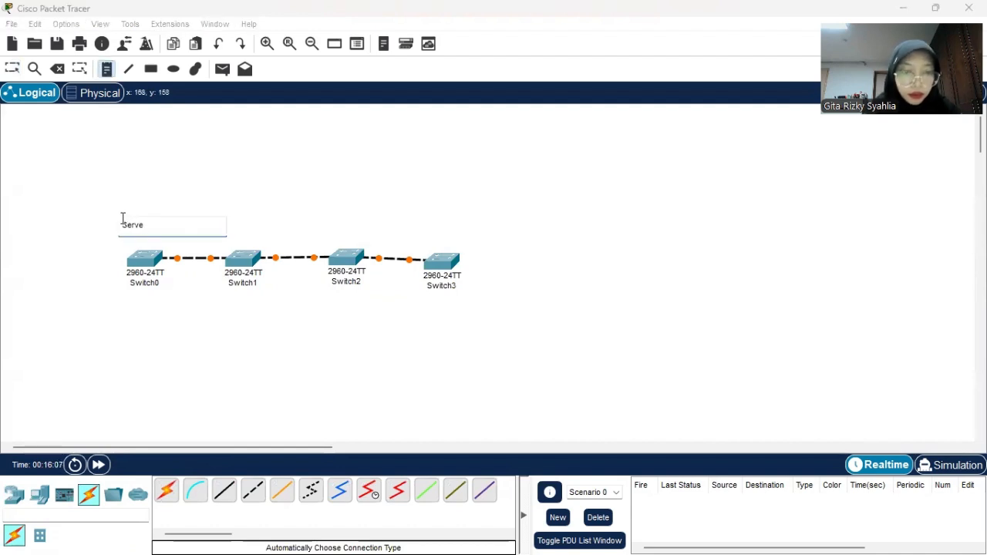
{"action": "left_click", "coordinate": [231, 229]}
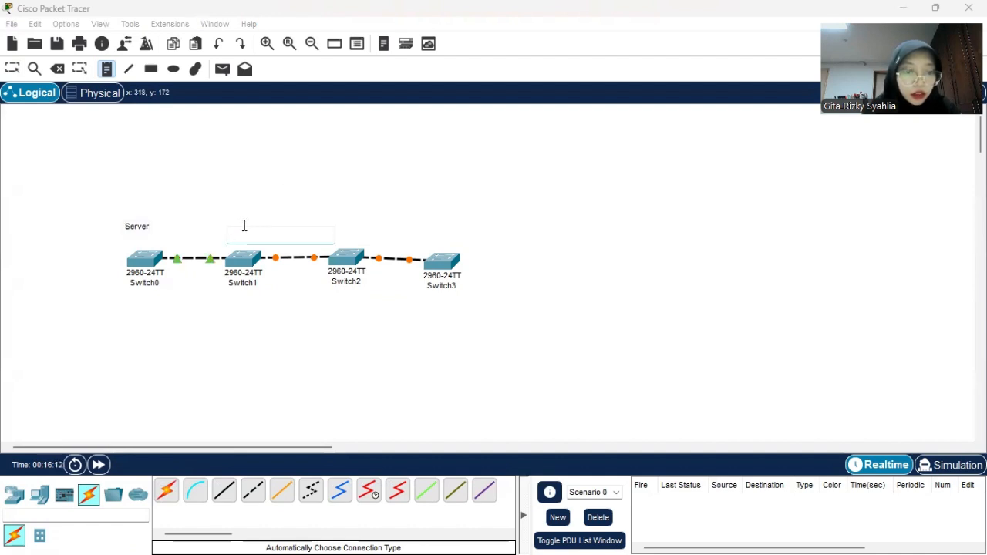
{"action": "type", "text": "Tr"}
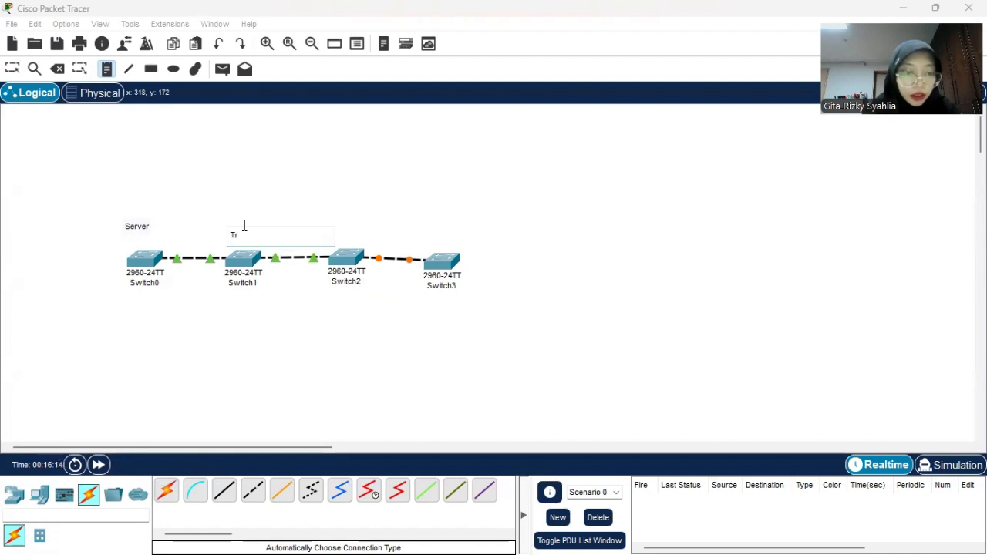
{"action": "type", "text": "ansparent"}
{"action": "left_click", "coordinate": [302, 194]}
- Add the text notes "Client" above Switch2 and "Server" above Switch3
{"action": "left_click", "coordinate": [329, 235]}
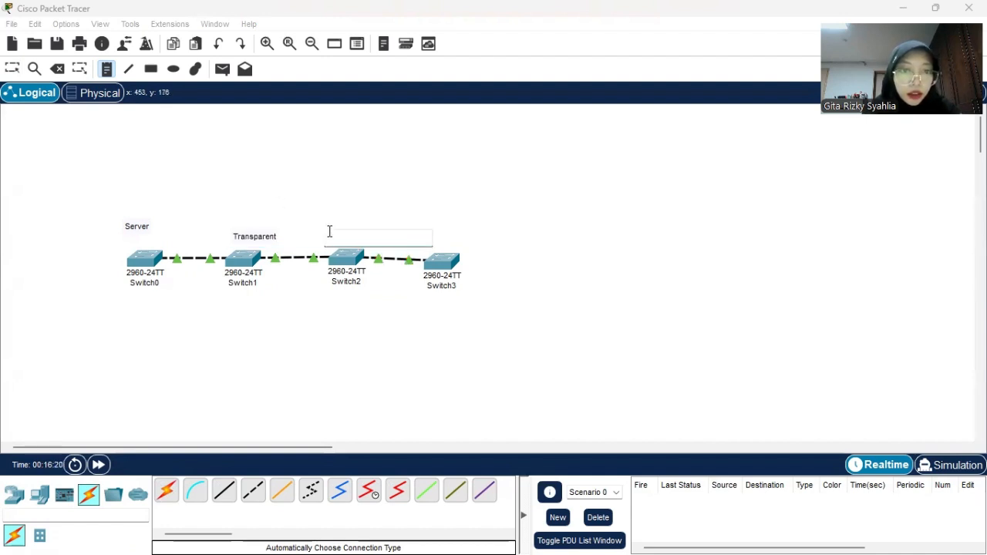
{"action": "left_click", "coordinate": [329, 224]}
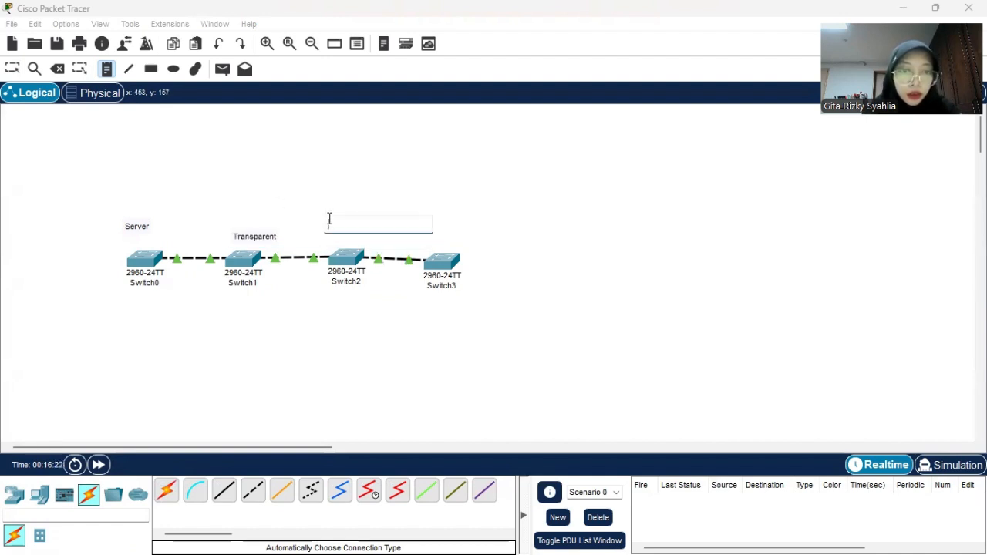
{"action": "type", "text": "S"}
{"action": "type", "text": "lient"}
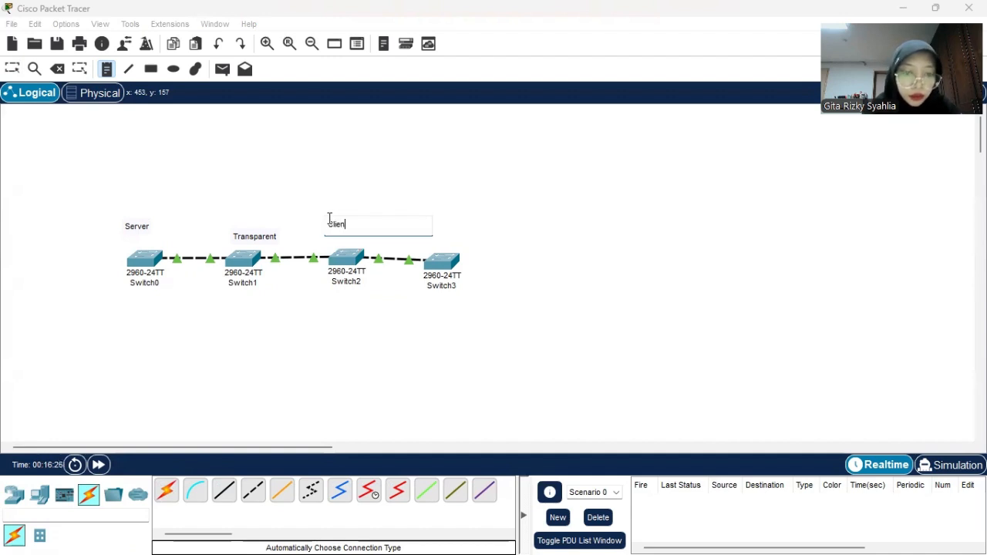
{"action": "left_click", "coordinate": [419, 204]}
{"action": "left_click", "coordinate": [417, 229]}
{"action": "type", "text": "Server"}
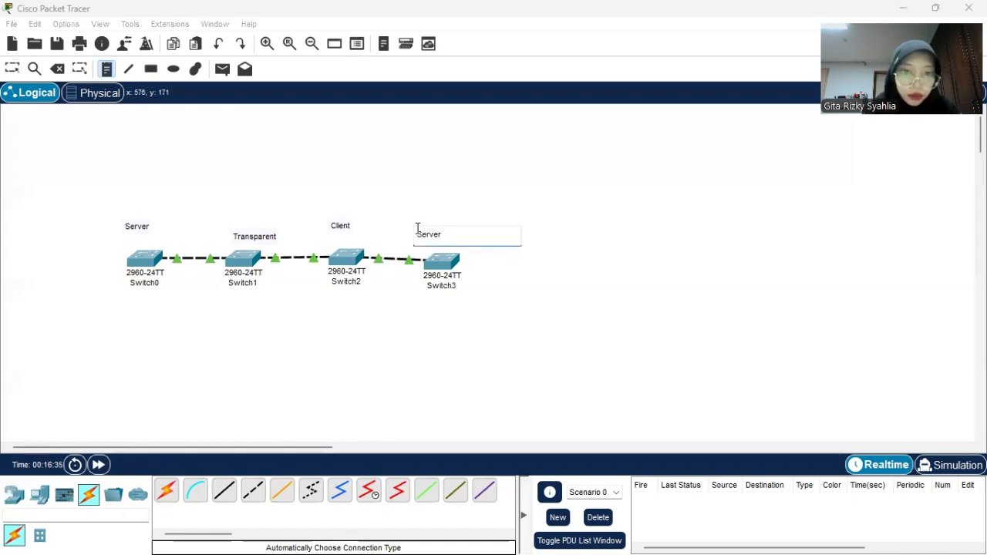
{"action": "left_click", "coordinate": [539, 303]}
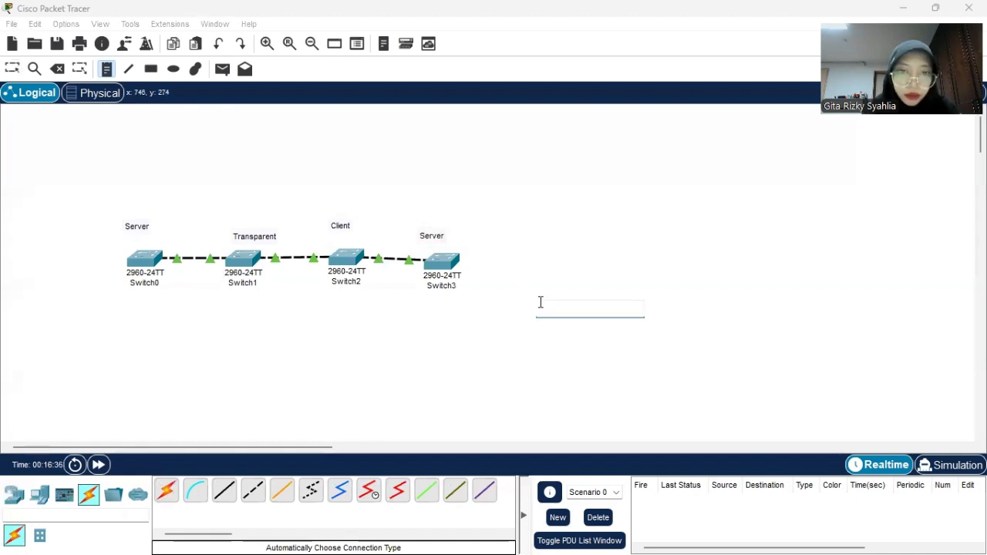
- Move the four role notes so that they line up at one height, each centred above its switch
{"action": "left_click", "coordinate": [12, 68]}
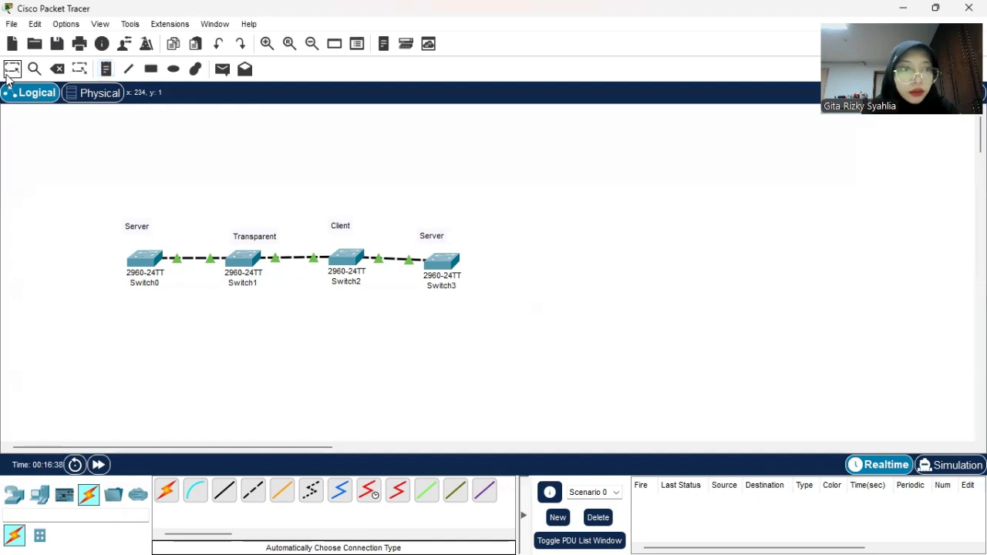
{"action": "left_click_drag", "start_coordinate": [149, 235], "coordinate": [152, 222]}
{"action": "left_click_drag", "start_coordinate": [276, 236], "coordinate": [266, 211]}
{"action": "mouse_move", "coordinate": [340, 228]}
{"action": "left_mouse_down"}
{"action": "mouse_move", "coordinate": [344, 216]}
{"action": "mouse_move", "coordinate": [349, 225]}
{"action": "left_mouse_up"}
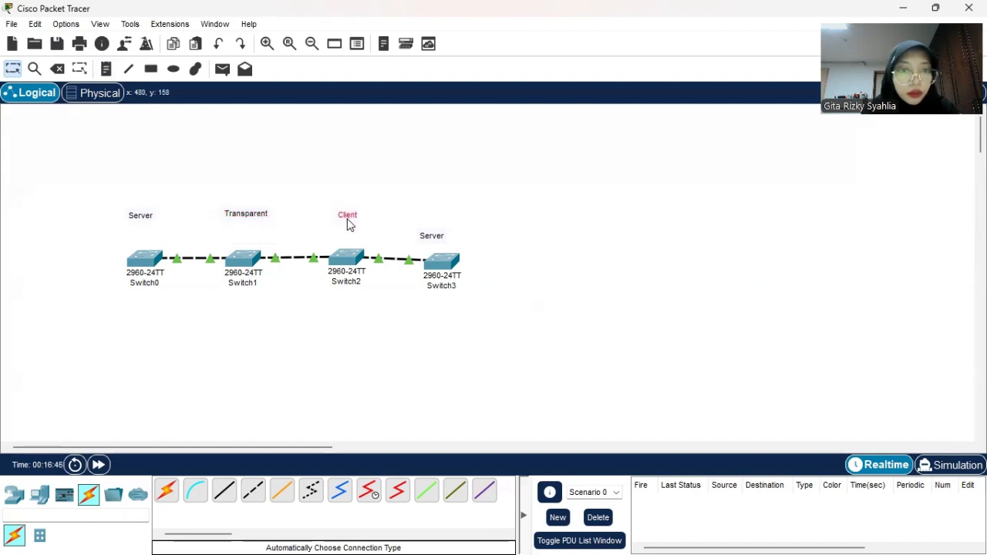
{"action": "left_click_drag", "start_coordinate": [442, 243], "coordinate": [449, 223]}
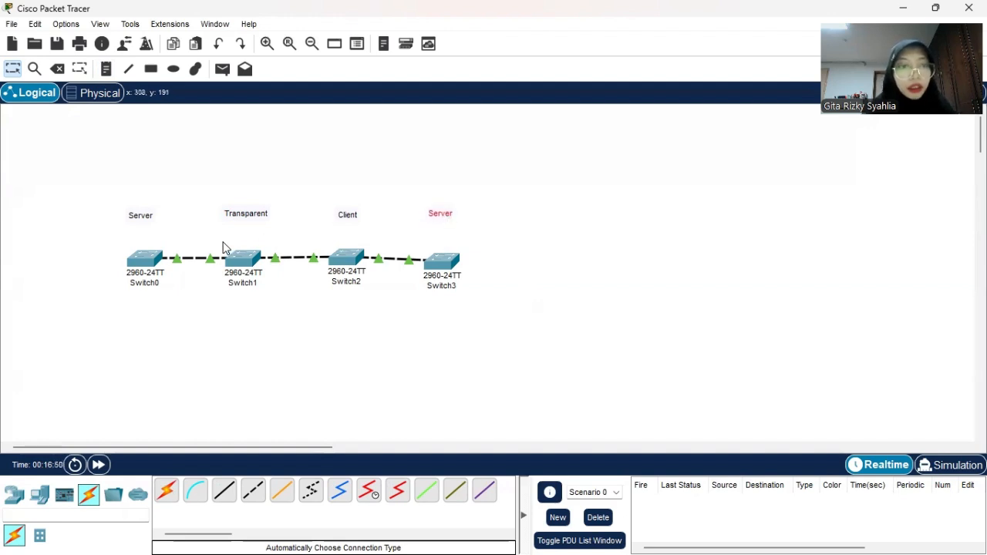
- Inspect Switch0's device details and the port labels on the links between the switches
{"action": "left_click", "coordinate": [157, 264]}
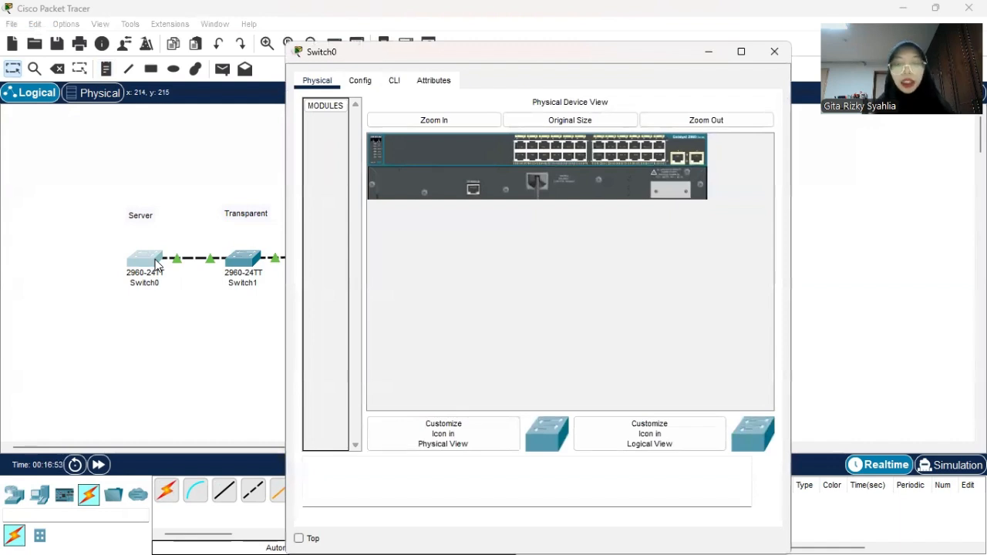
{"action": "left_click", "coordinate": [147, 330]}
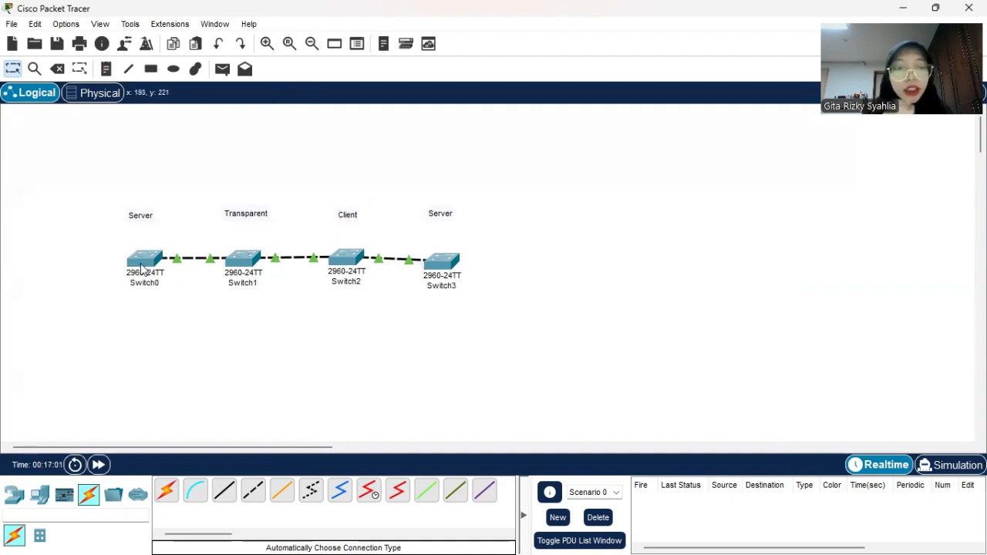
{"action": "mouse_move", "coordinate": [141, 267]}
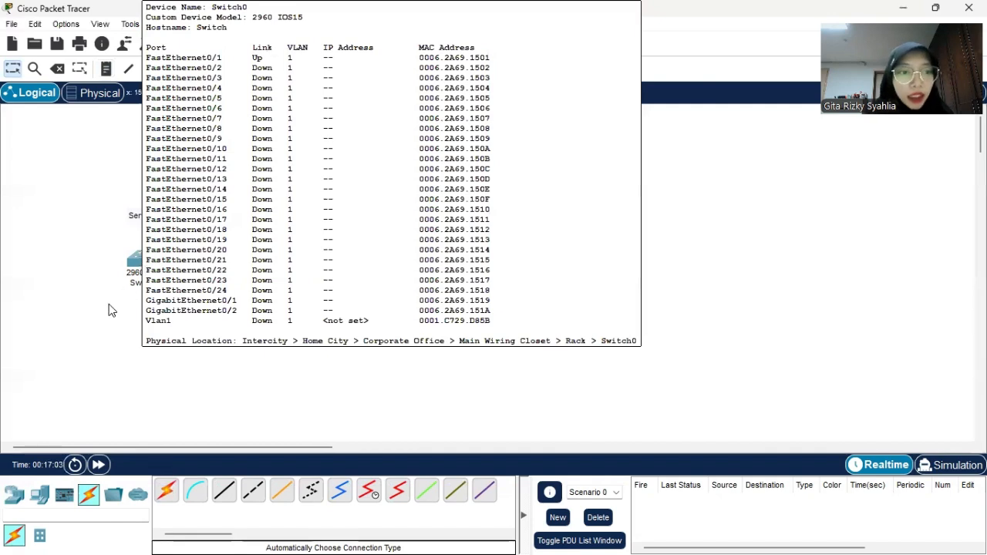
{"action": "mouse_move", "coordinate": [179, 264]}
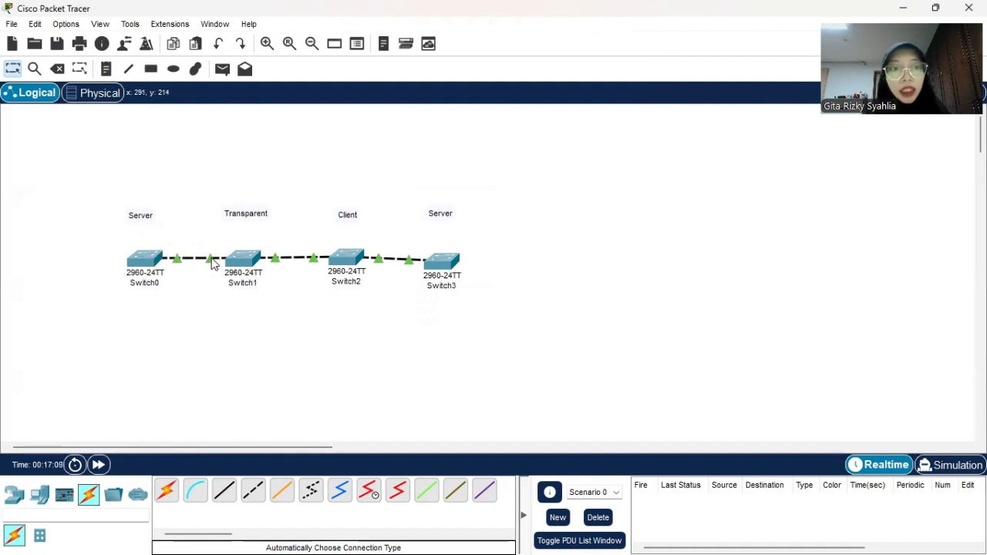
{"action": "mouse_move", "coordinate": [209, 261]}
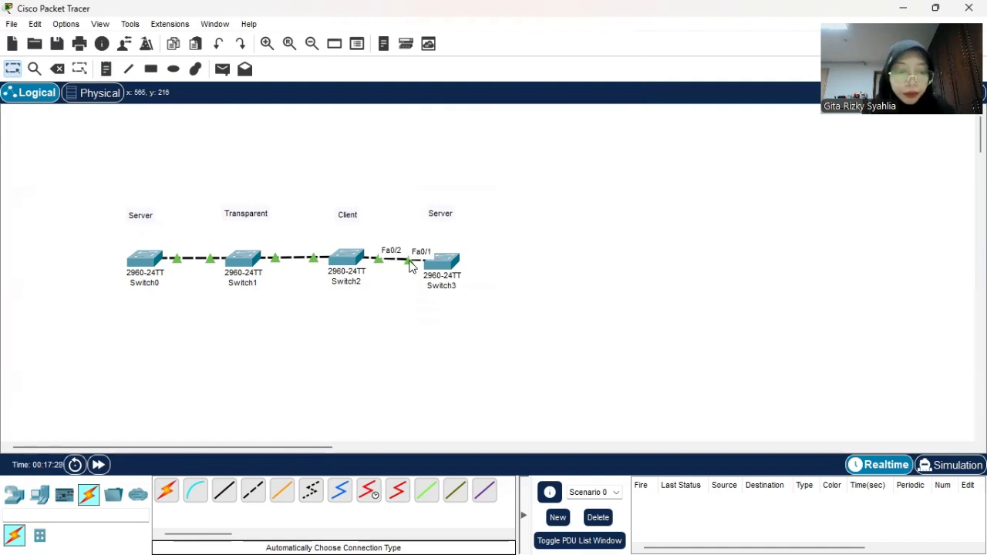
- Open Switch0's command line interface and start a session at the Switch> prompt
{"action": "left_click", "coordinate": [141, 260]}
{"action": "left_click", "coordinate": [393, 81]}
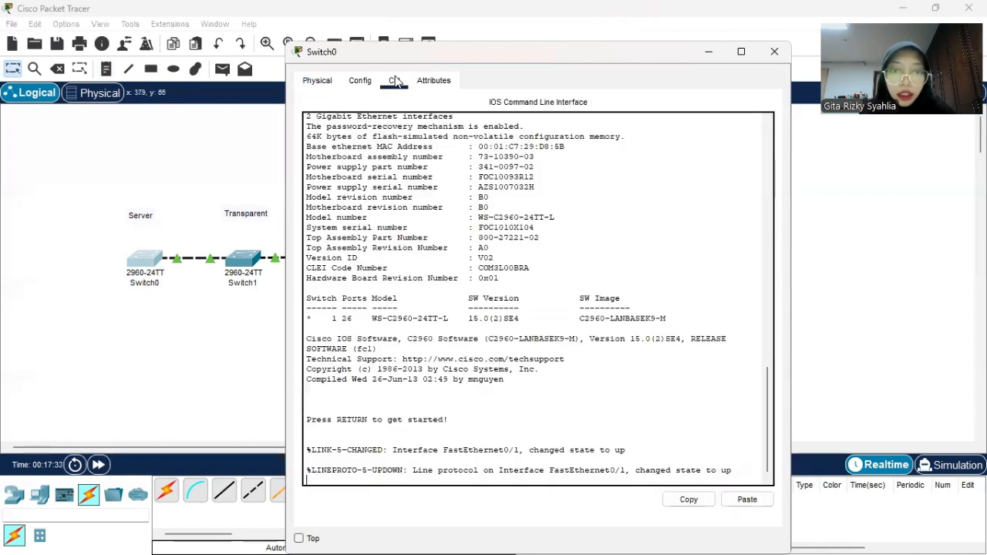
{"action": "key", "text": "Return"}
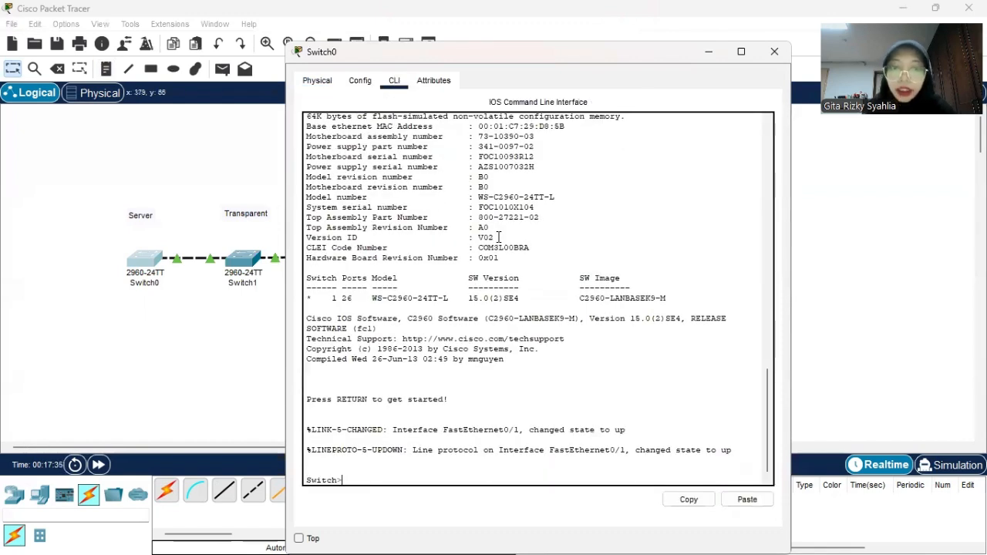
- Enter privileged mode with enable on Switch0, and enter global configuration mode with configure terminal
{"action": "type", "text": "enabl"}
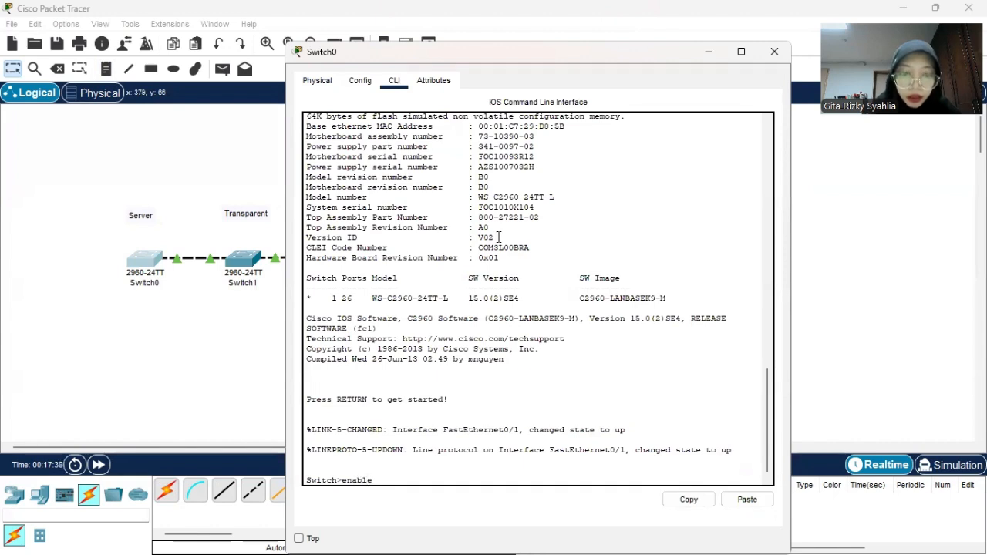
{"action": "type", "text": "e"}
{"action": "key", "text": "Return"}
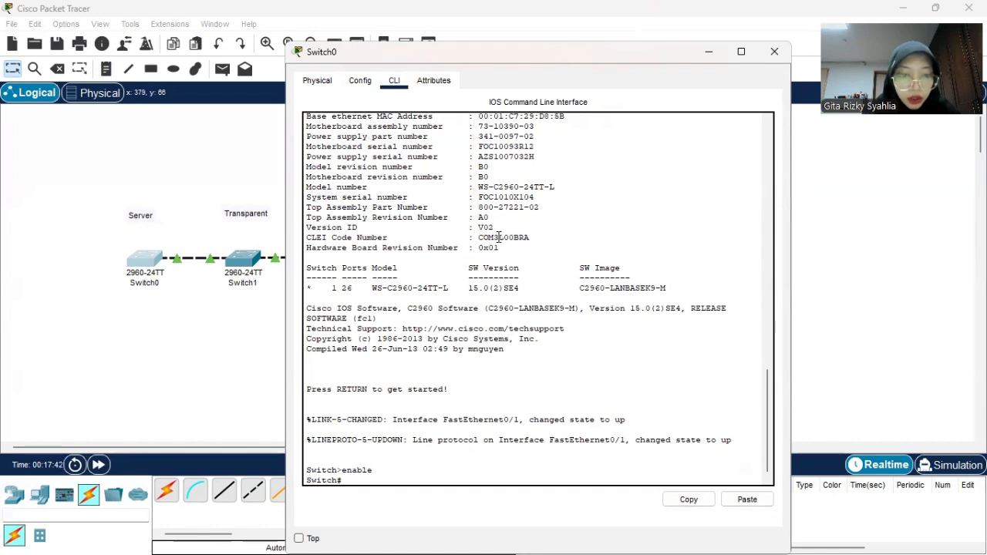
{"action": "type", "text": "confi"}
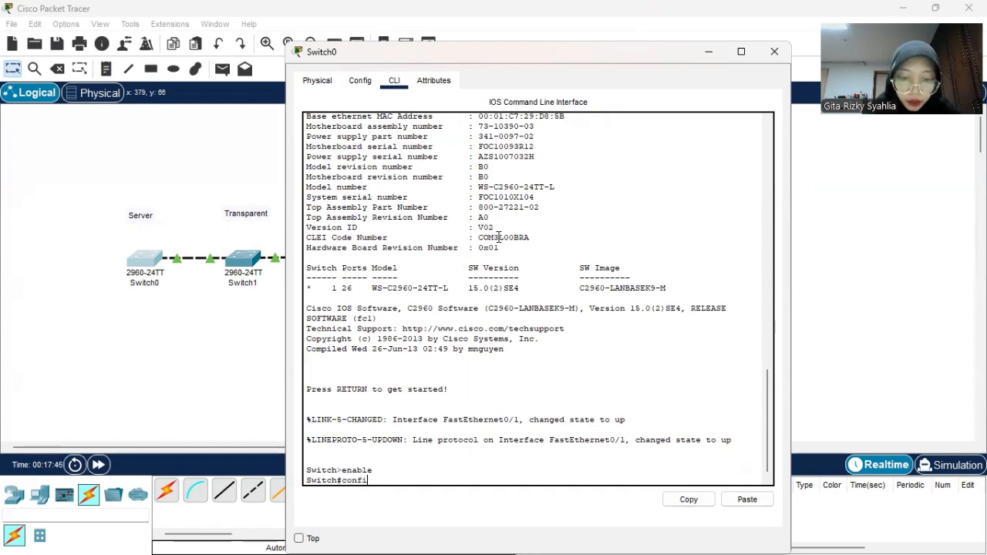
{"action": "type", "text": "gure terminal"}
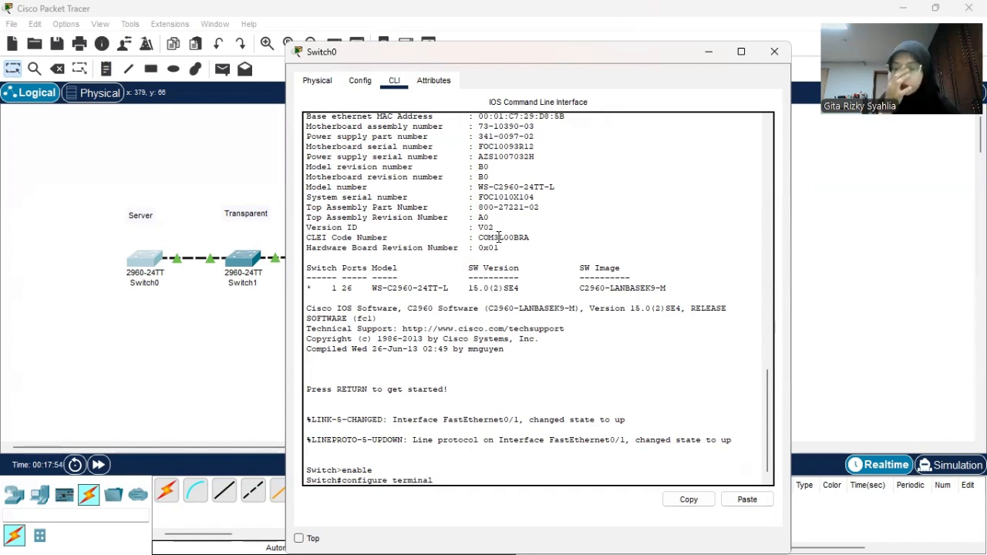
{"action": "key", "text": "Return"}
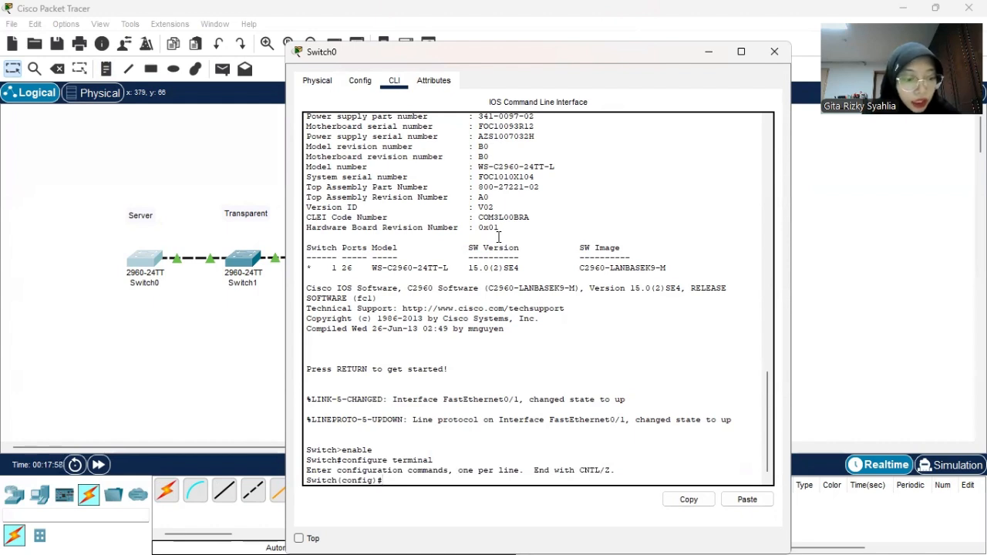
- Set Switch0's interface fa0/1 to trunk with switchport mode trunk, and exit to global configuration mode
{"action": "type", "text": "i"}
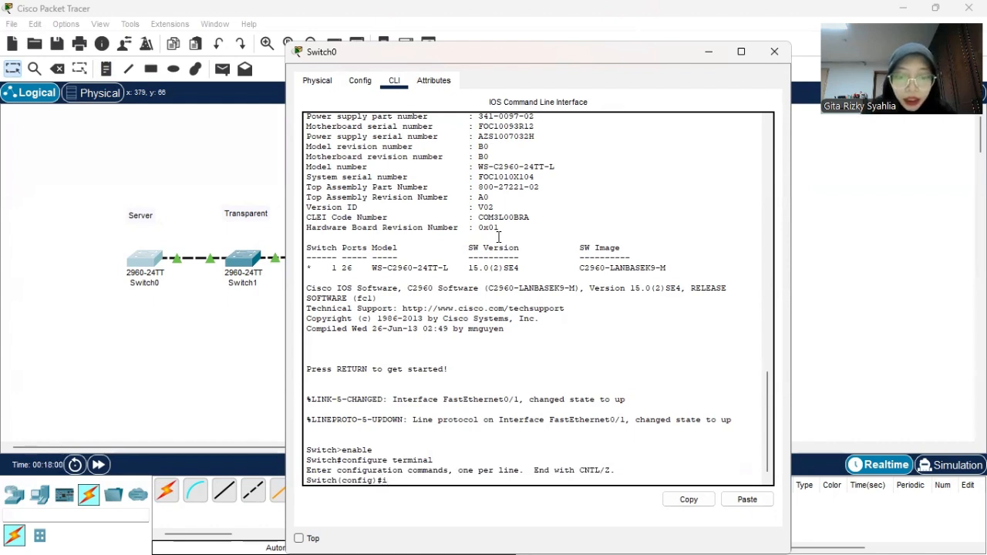
{"action": "type", "text": "nterfa"}
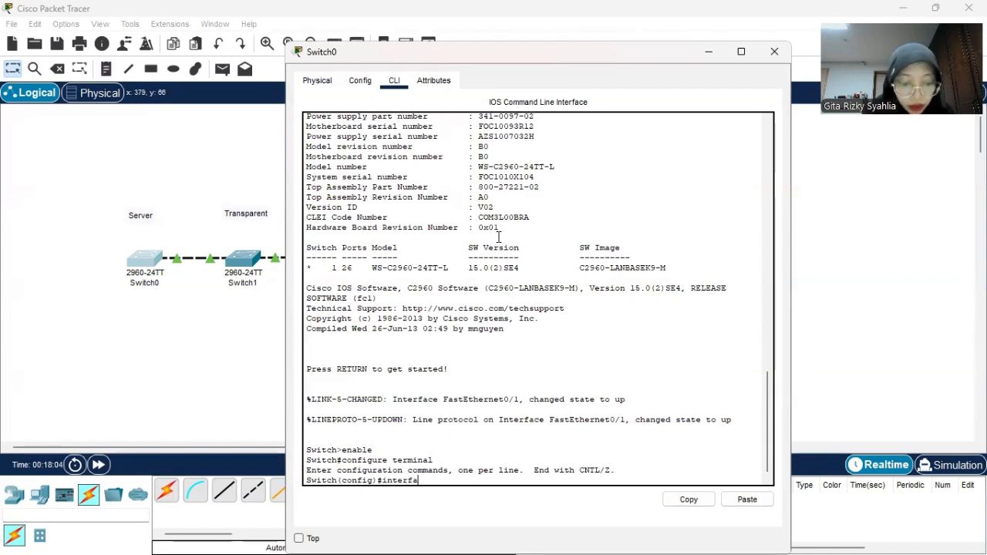
{"action": "type", "text": "ce fa0"}
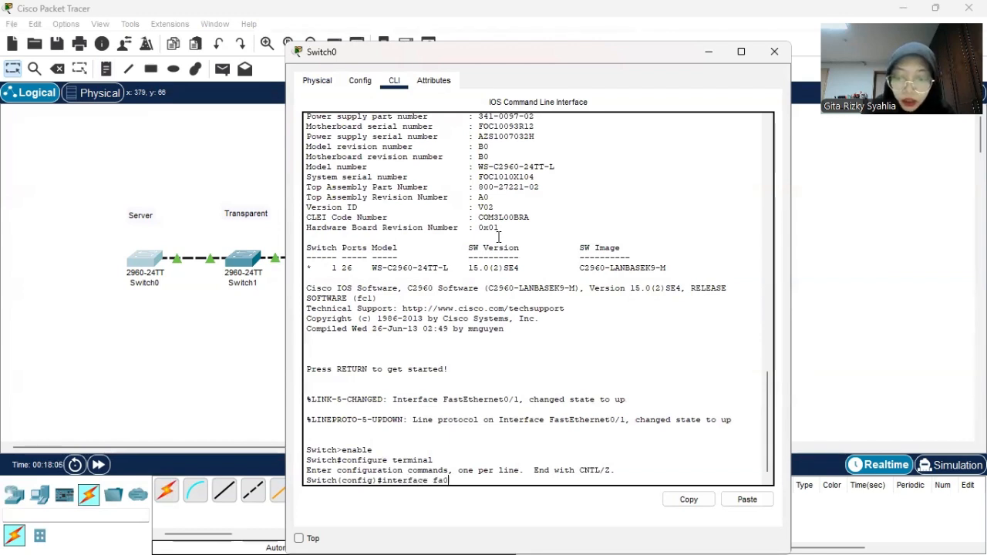
{"action": "type", "text": "/1"}
{"action": "key", "text": "Return"}
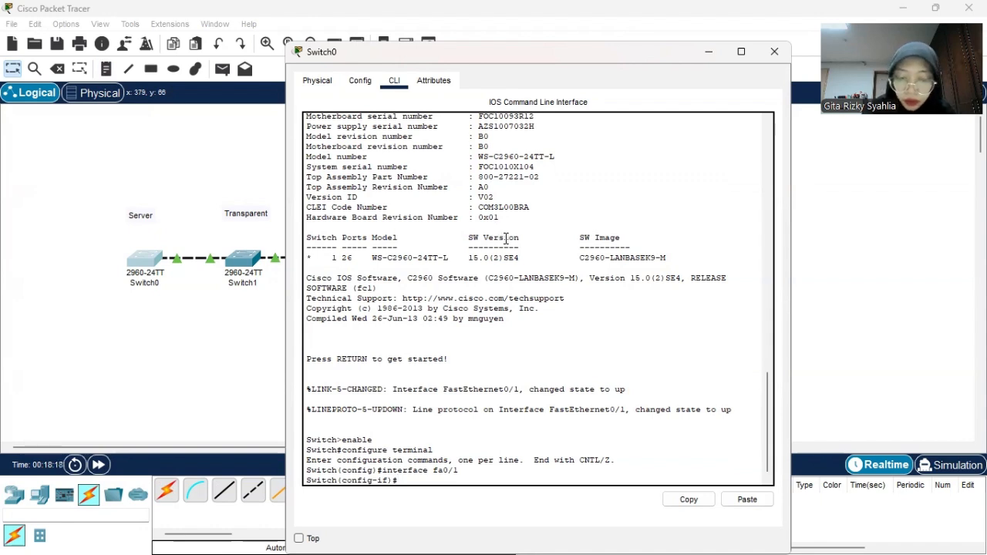
{"action": "type", "text": "swit"}
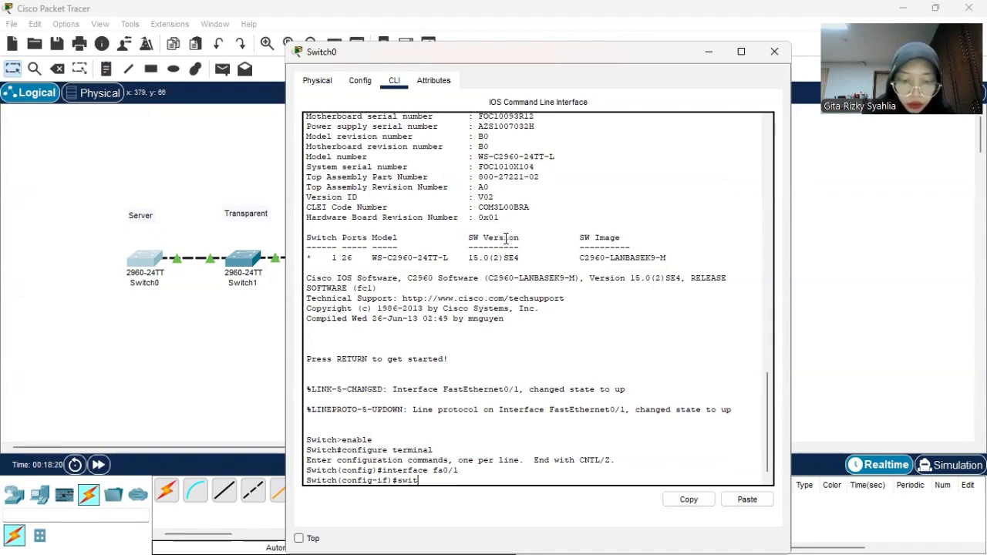
{"action": "type", "text": "chport"}
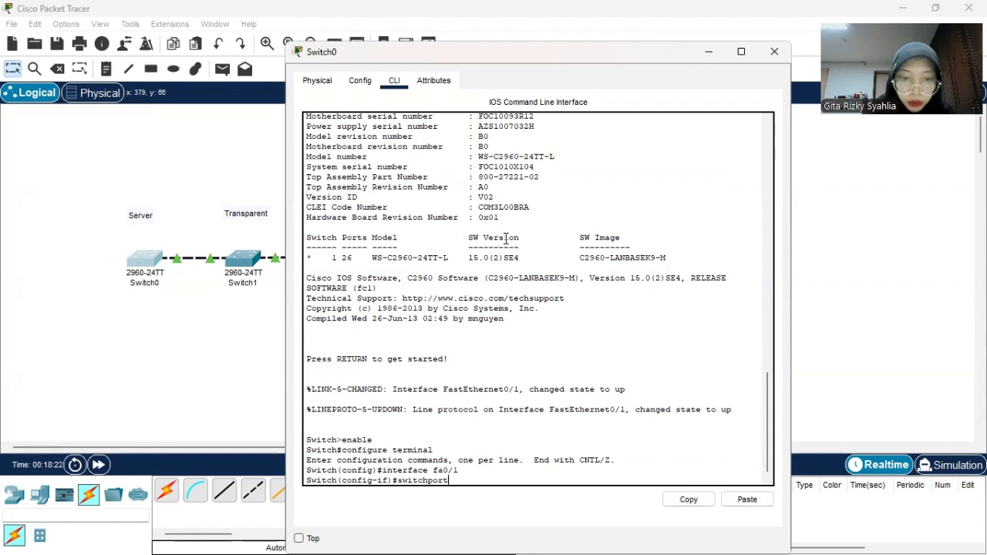
{"action": "type", "text": " mode trun"}
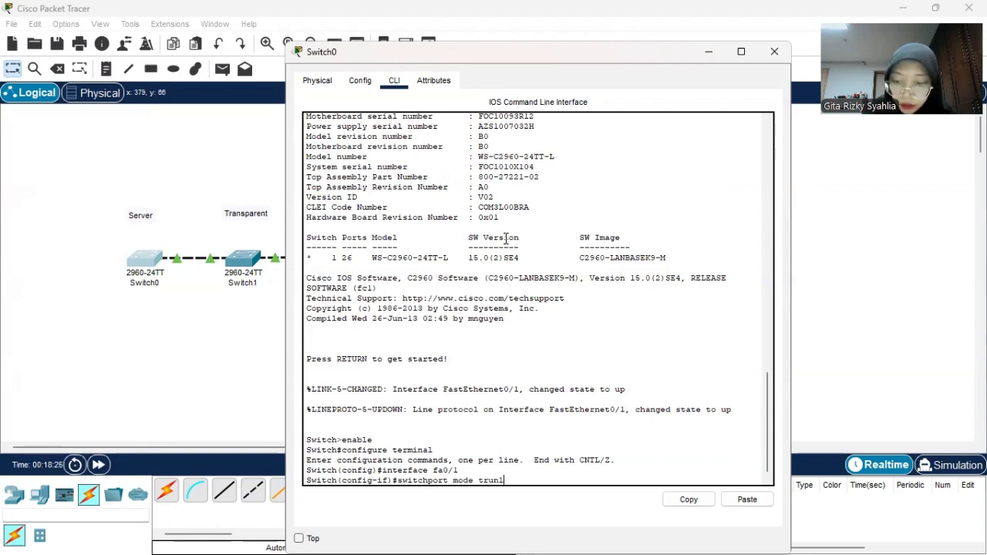
{"action": "type", "text": "k"}
{"action": "key", "text": "Return"}
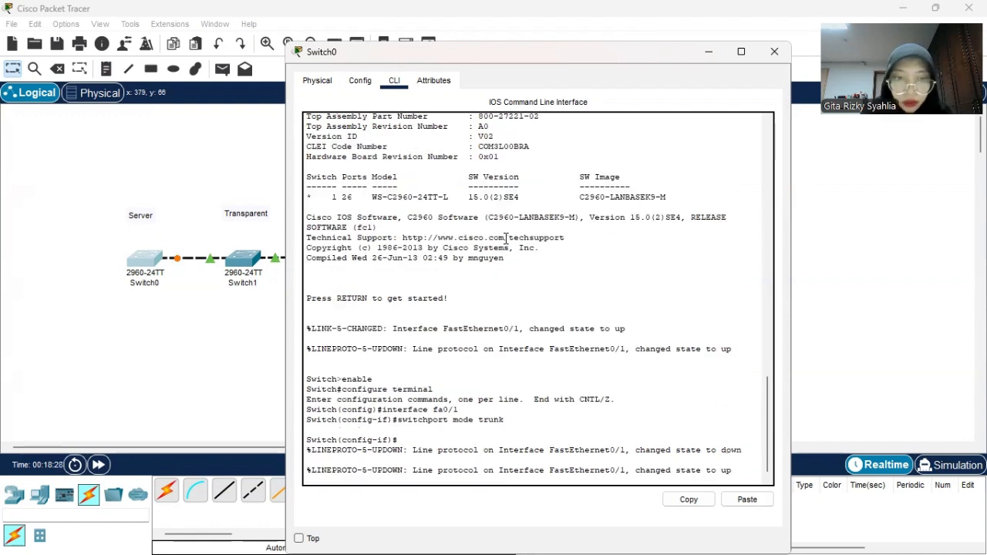
{"action": "key", "text": "Return"}
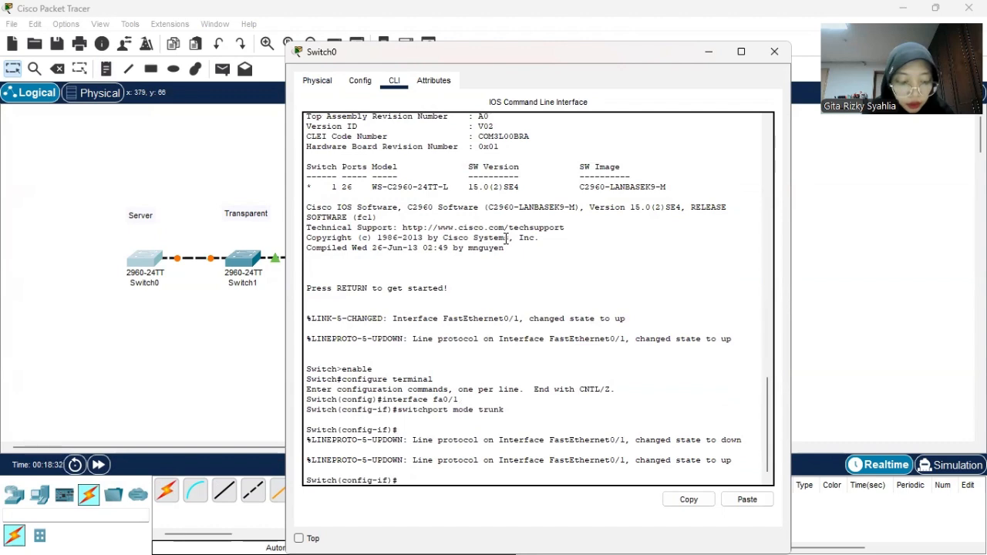
{"action": "type", "text": "exit"}
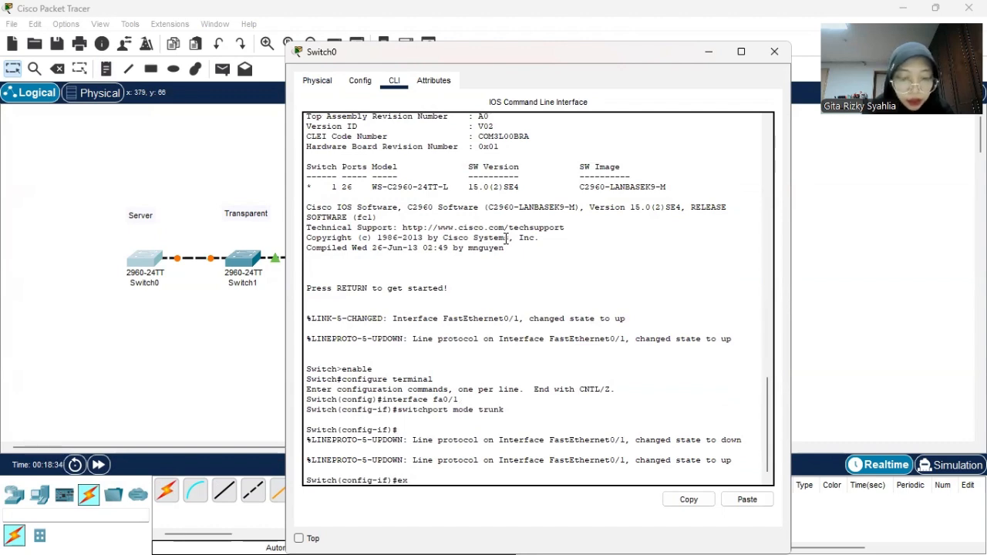
{"action": "key", "text": "Return"}
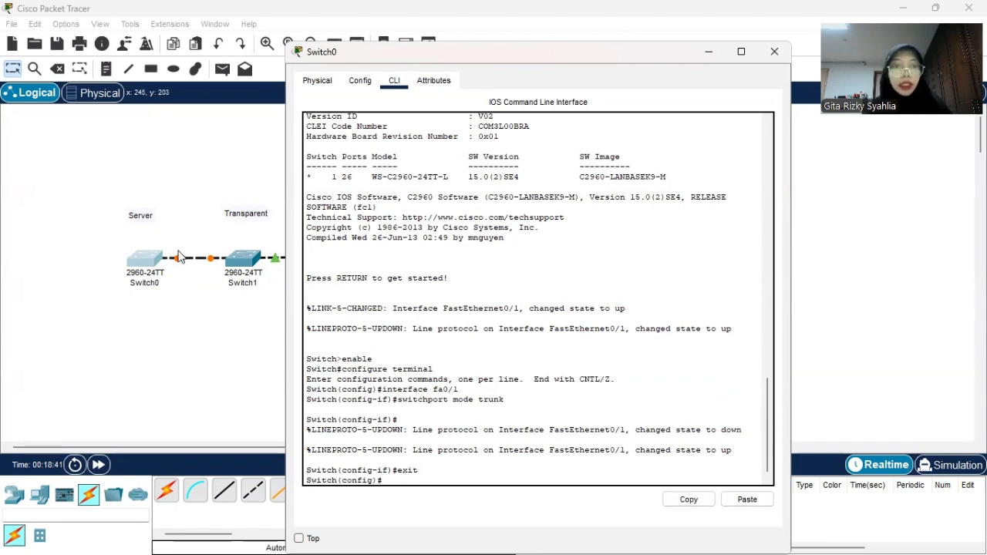
- Nudge Switch1 slightly away from Switch0 and start a session in Switch1's command line interface
{"action": "left_click", "coordinate": [189, 313]}
{"action": "left_click", "coordinate": [242, 262]}
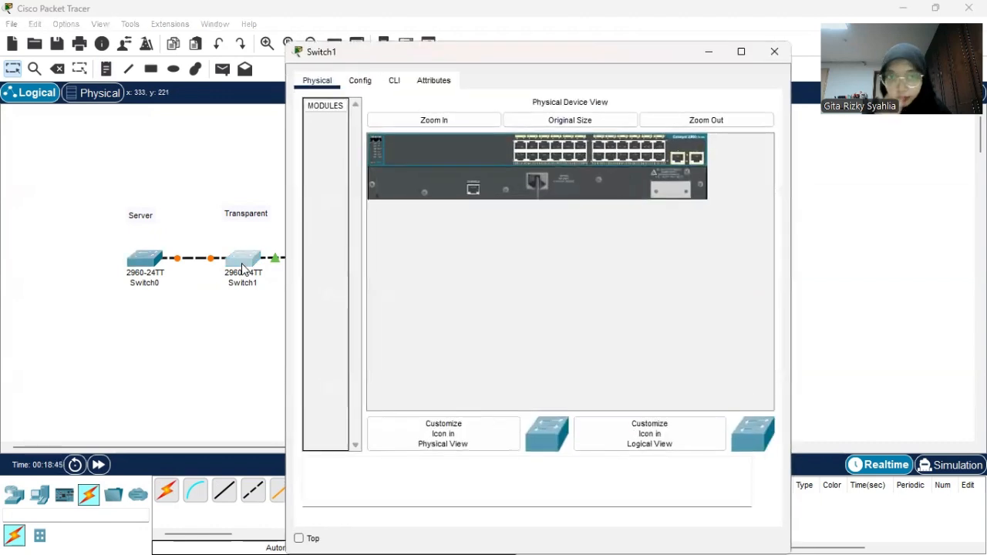
{"action": "mouse_move", "coordinate": [242, 268]}
{"action": "left_mouse_down"}
{"action": "mouse_move", "coordinate": [278, 131]}
{"action": "mouse_move", "coordinate": [249, 268]}
{"action": "left_mouse_up"}
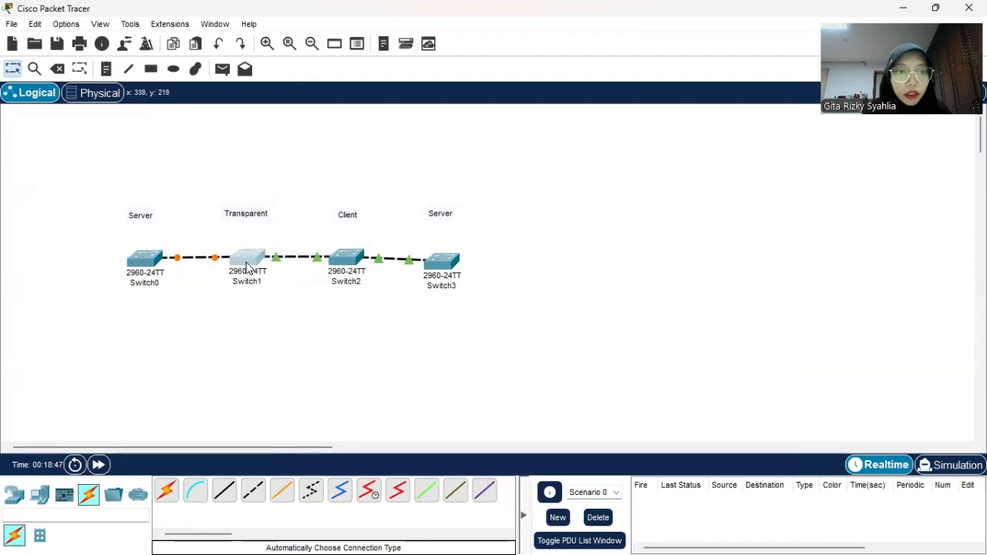
{"action": "left_click", "coordinate": [248, 268]}
{"action": "left_click", "coordinate": [396, 80]}
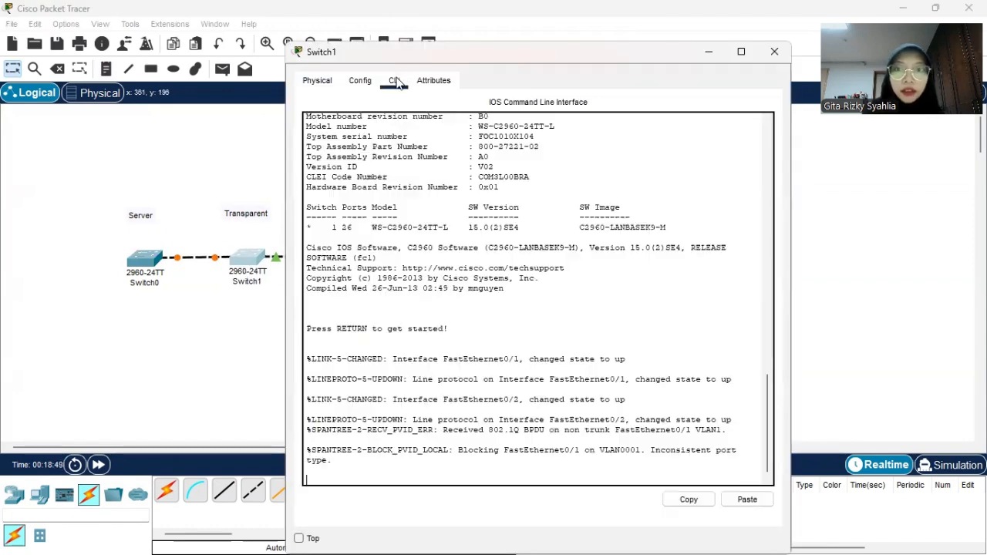
{"action": "key", "text": "Return"}
- Enter privileged mode with enable on Switch1, and enter configure with the default terminal source
{"action": "type", "text": "enable"}
{"action": "key", "text": "Return"}
{"action": "type", "text": "con"}
{"action": "type", "text": "figure"}
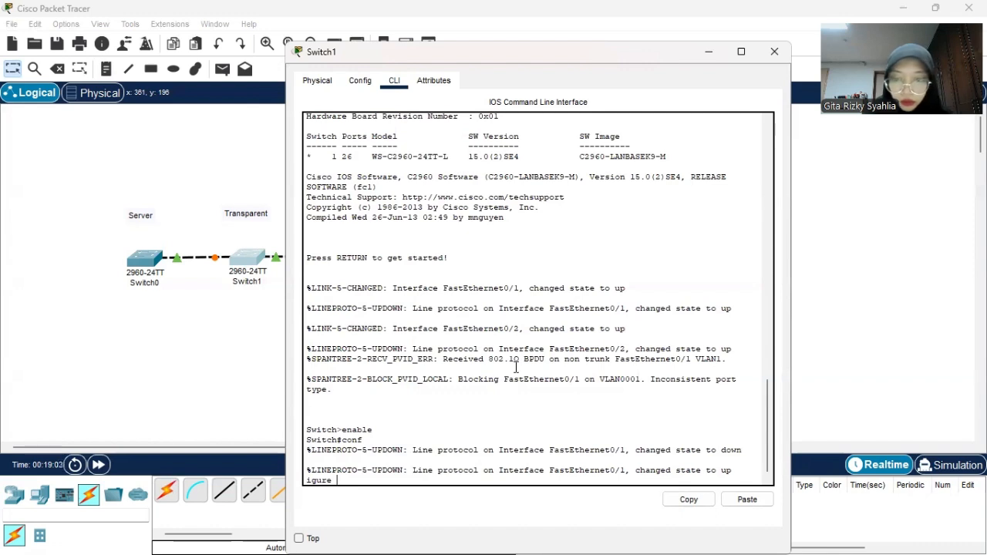
{"action": "key", "text": "Return"}
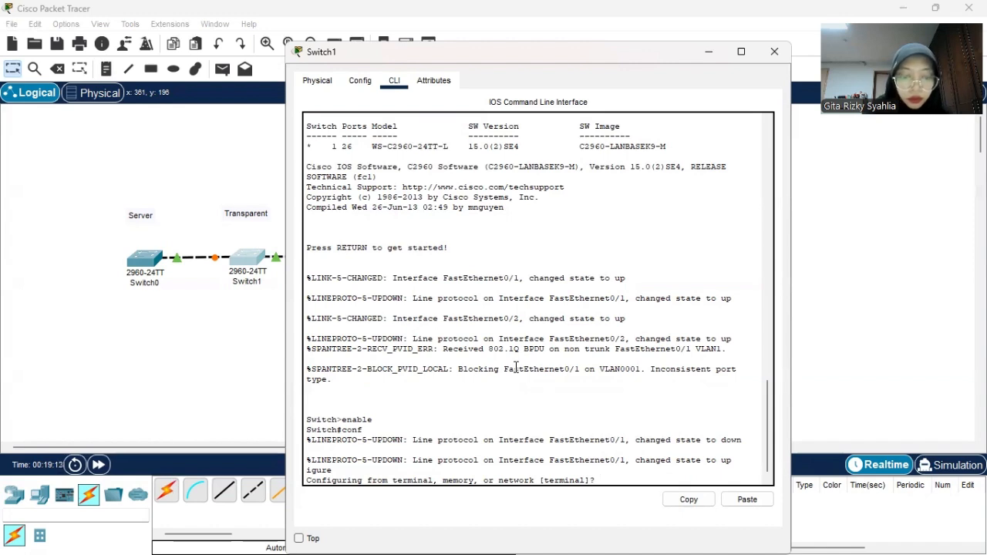
{"action": "key", "text": "Return"}
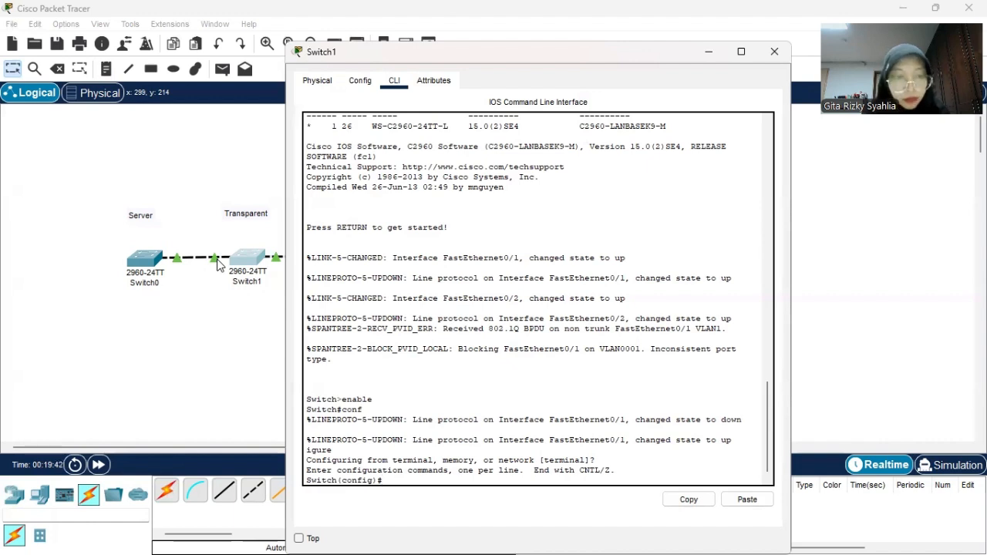
- Set Switch1's interface range fa0/1-2 to trunk with switchport mode trunk, exit to global configuration mode and leave the device window
{"action": "type", "text": "interface fa0/1"}
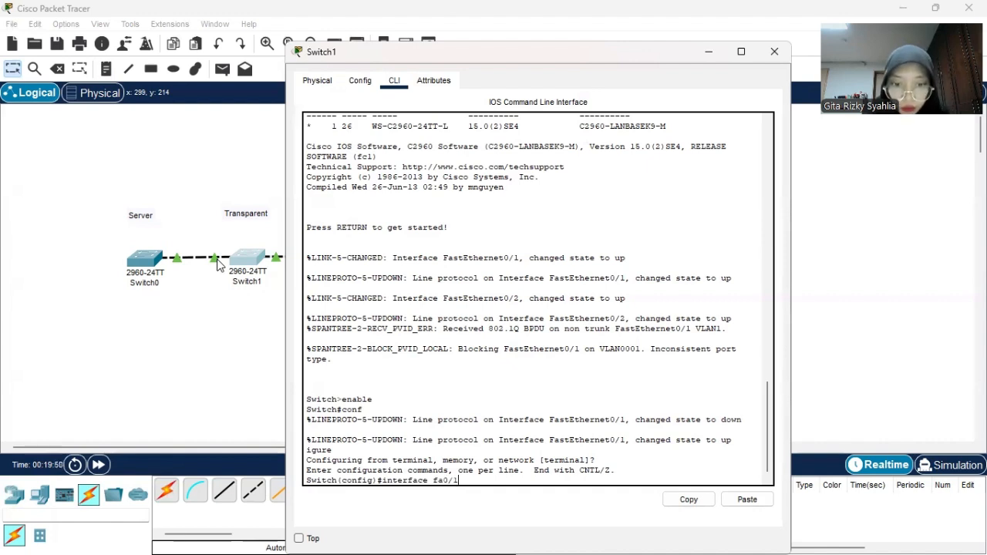
{"action": "key", "text": "BackSpace"}
{"action": "key", "text": "BackSpace"}
{"action": "key", "text": "BackSpace"}
{"action": "key", "text": "BackSpace"}
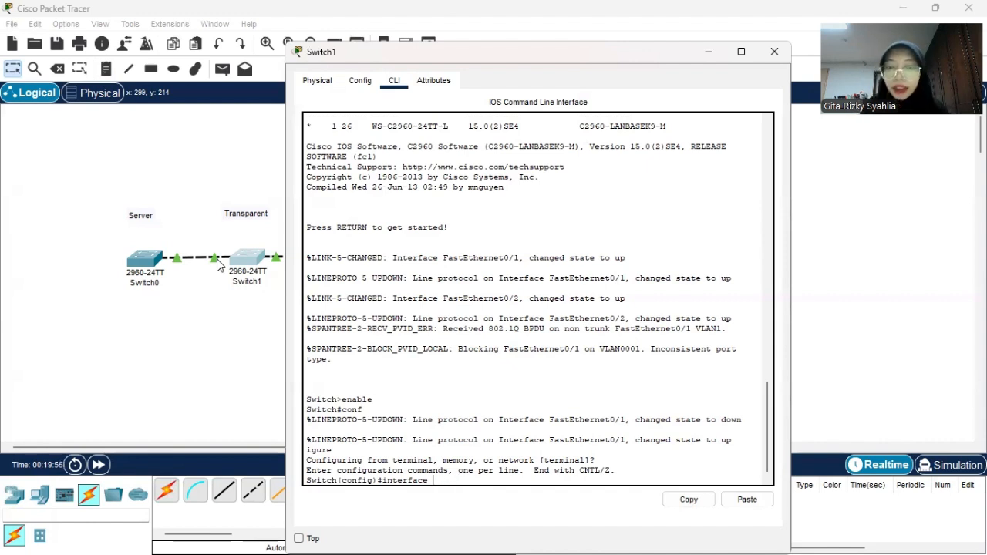
{"action": "type", "text": "range"}
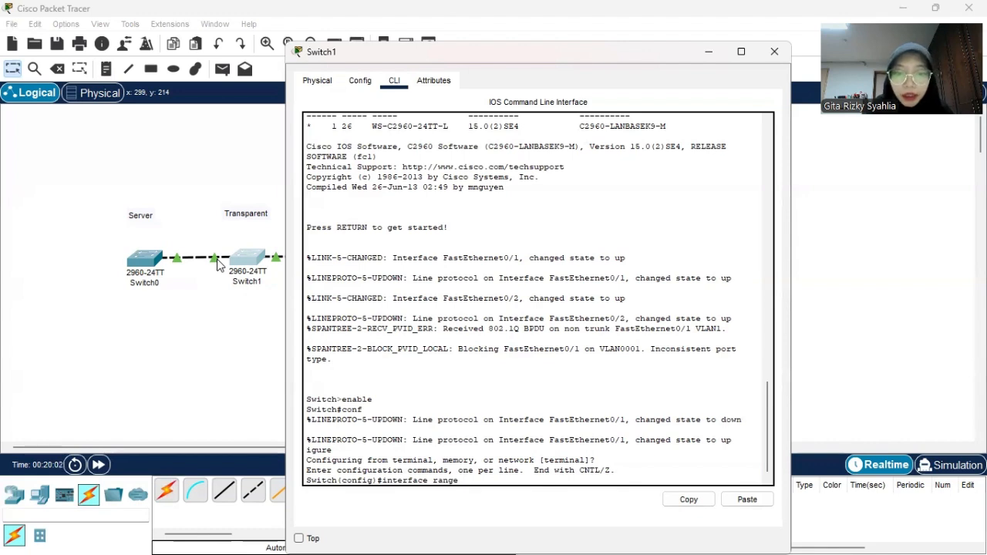
{"action": "type", "text": " fa"}
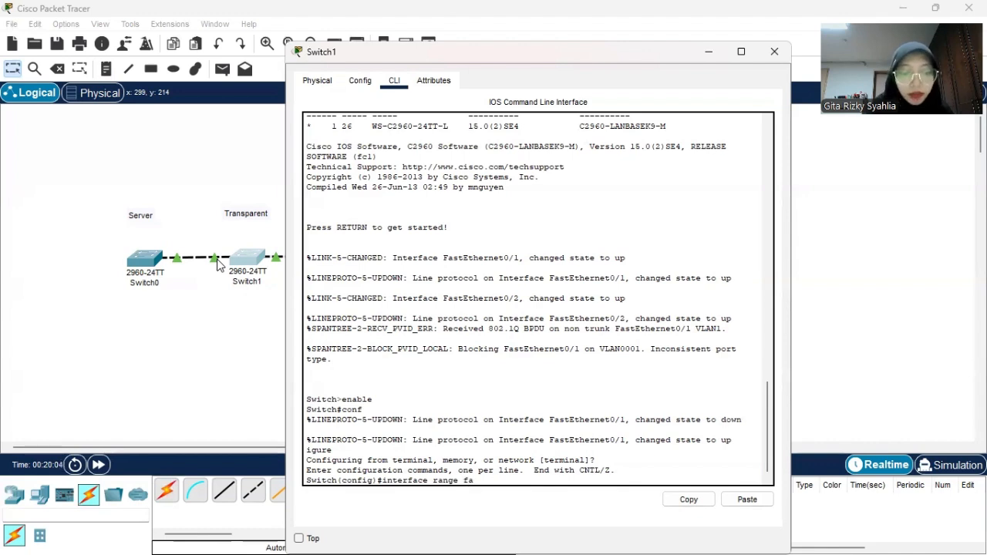
{"action": "type", "text": "0/1"}
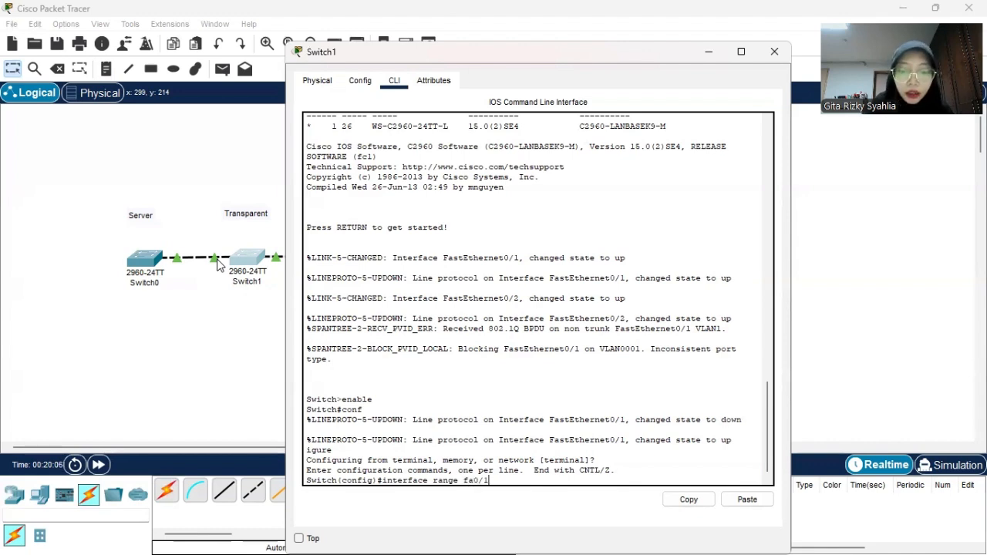
{"action": "type", "text": "-2"}
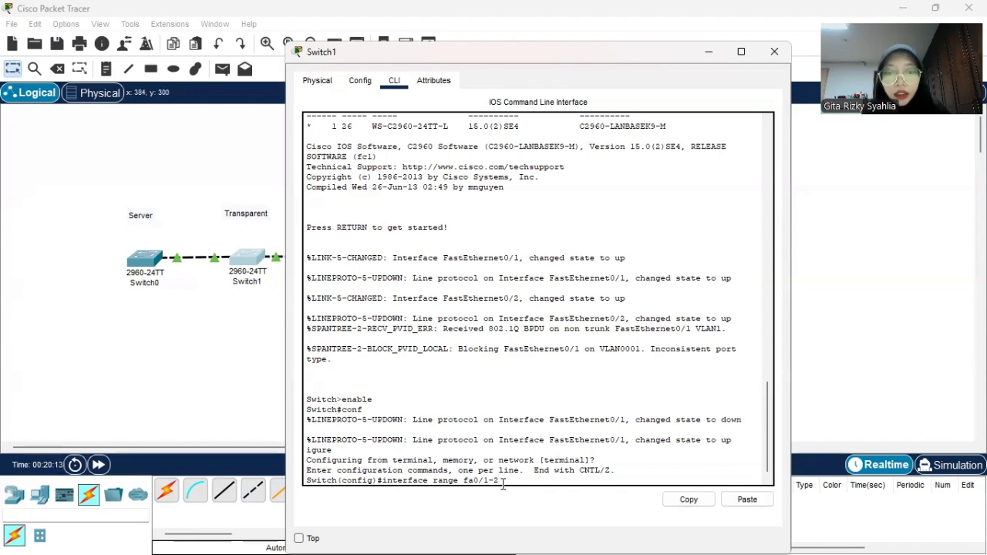
{"action": "key", "text": "Return"}
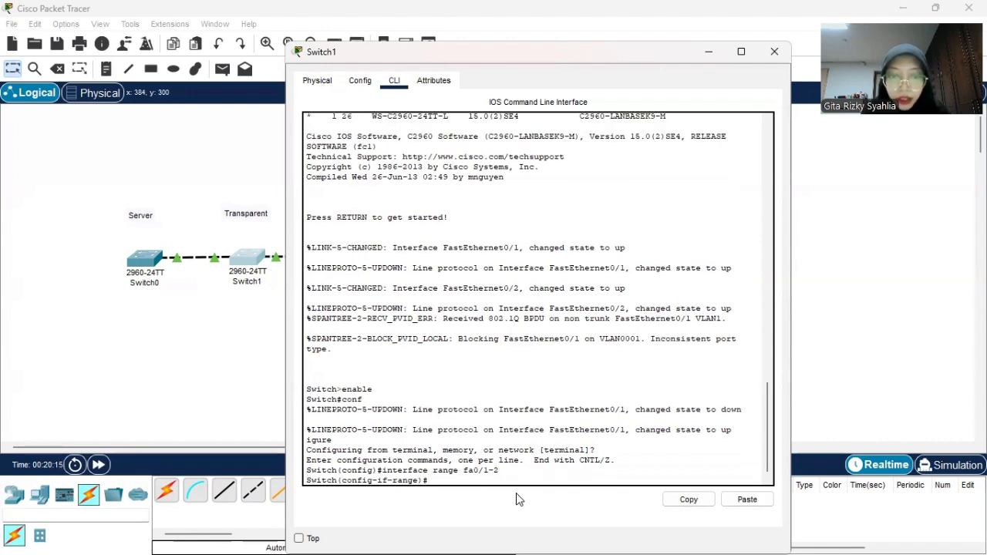
{"action": "type", "text": "swi"}
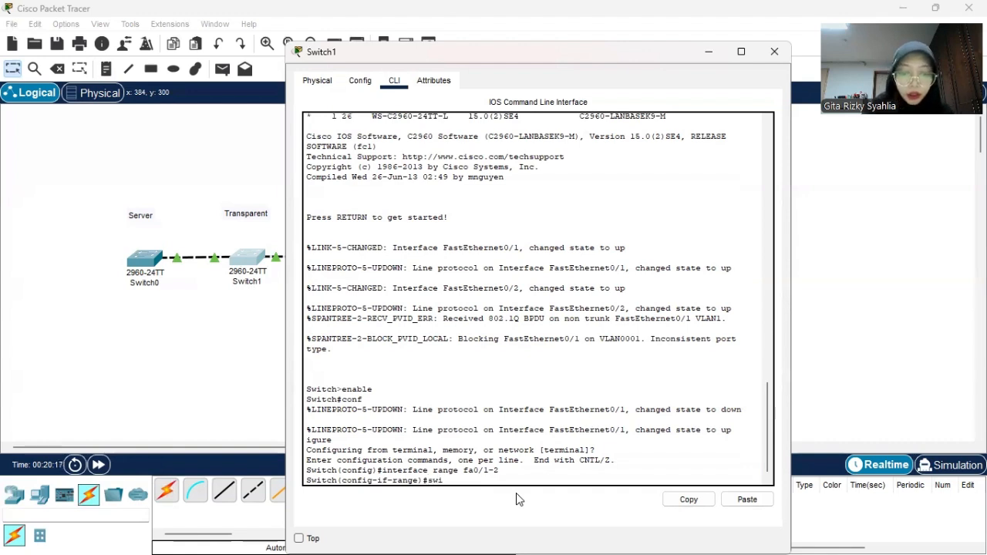
{"action": "type", "text": "tchport mode t"}
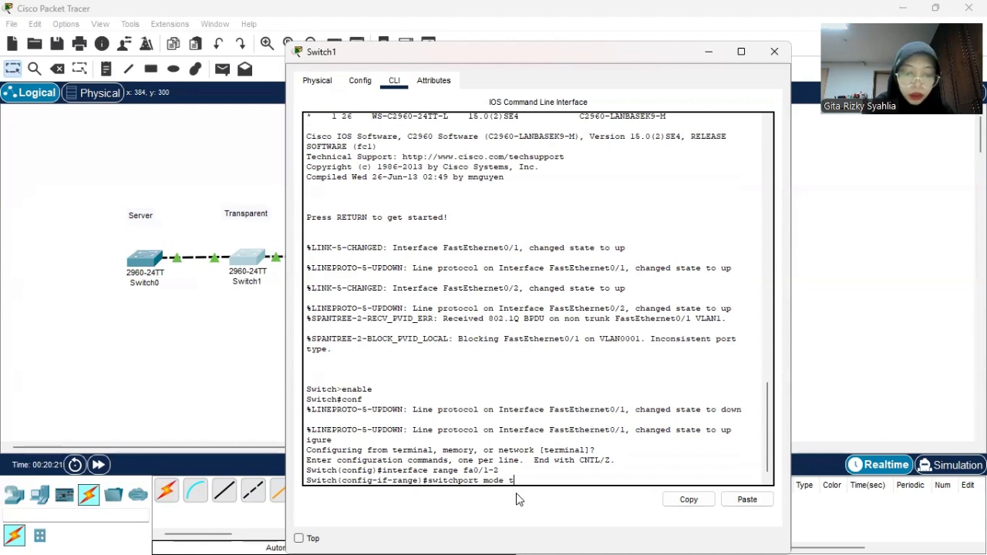
{"action": "type", "text": "runk"}
{"action": "key", "text": "Return"}
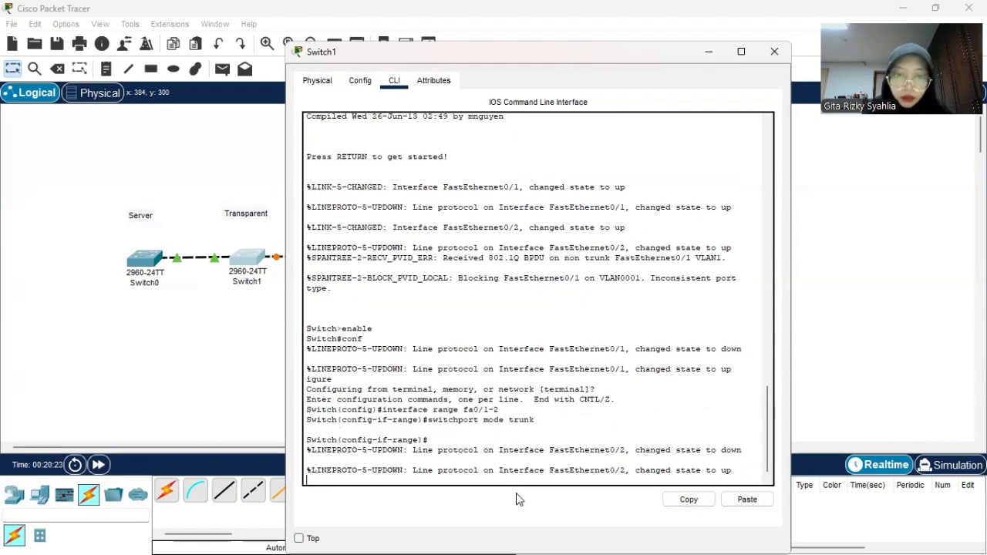
{"action": "key", "text": "Return"}
{"action": "type", "text": "exit"}
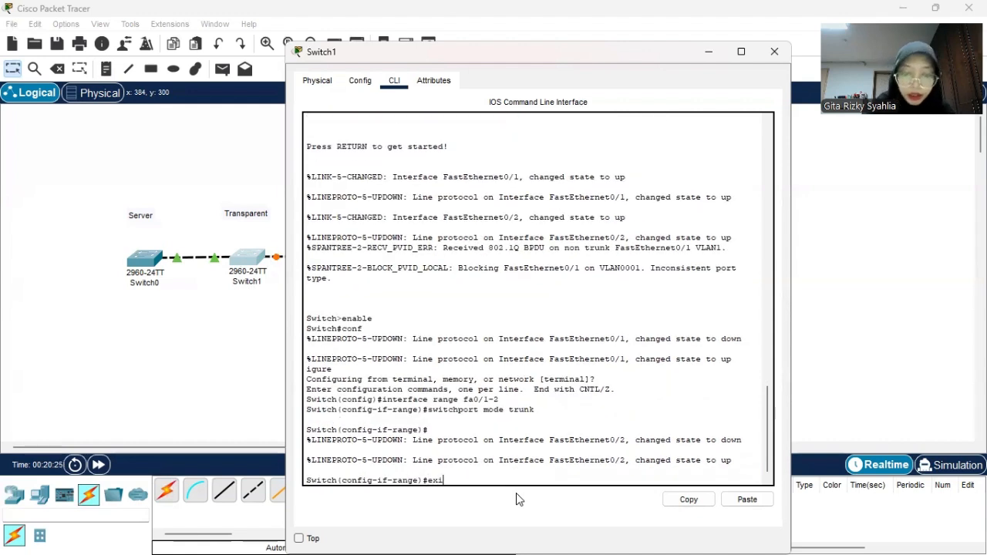
{"action": "key", "text": "Return"}
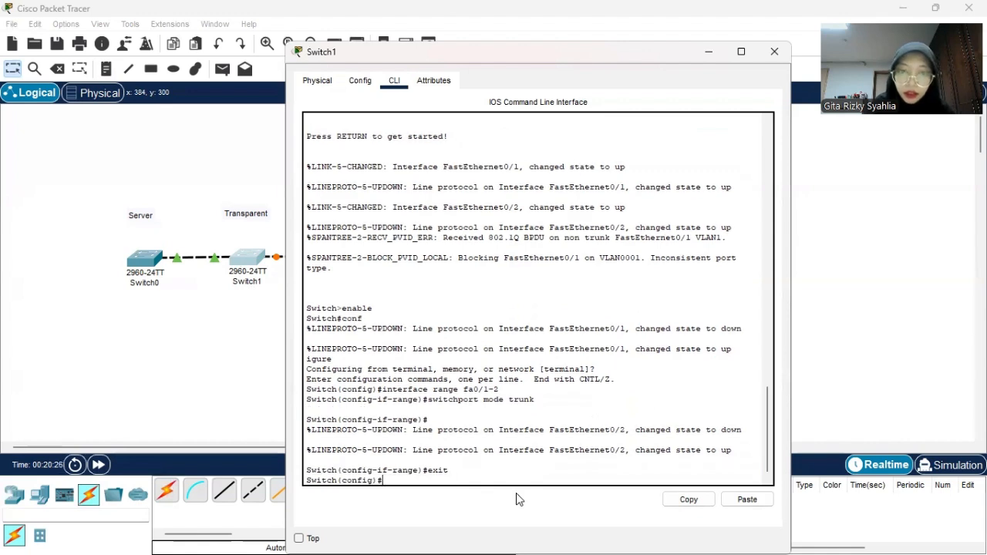
{"action": "left_click", "coordinate": [237, 385]}
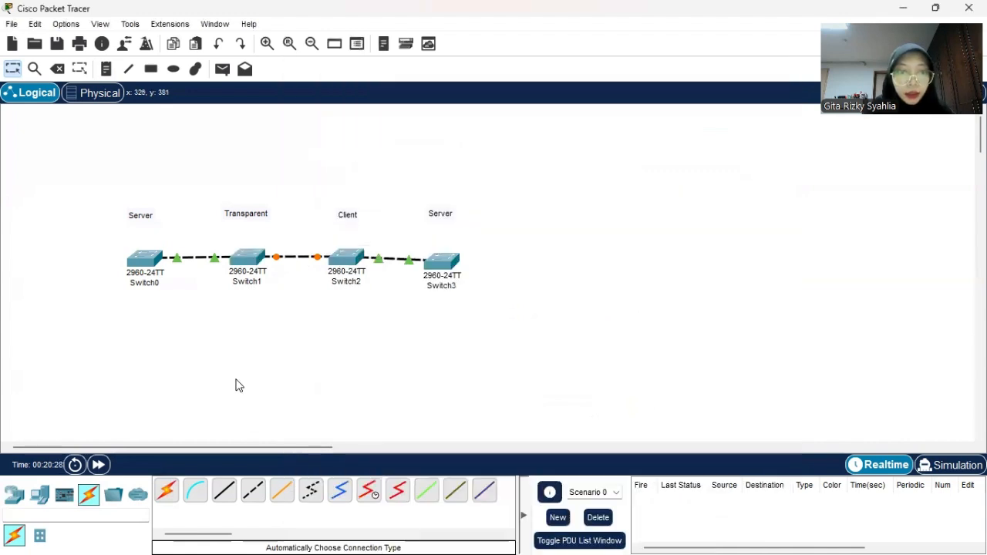
- Start a session in Switch2's command line interface and enter privileged mode with enable
{"action": "left_click", "coordinate": [348, 260]}
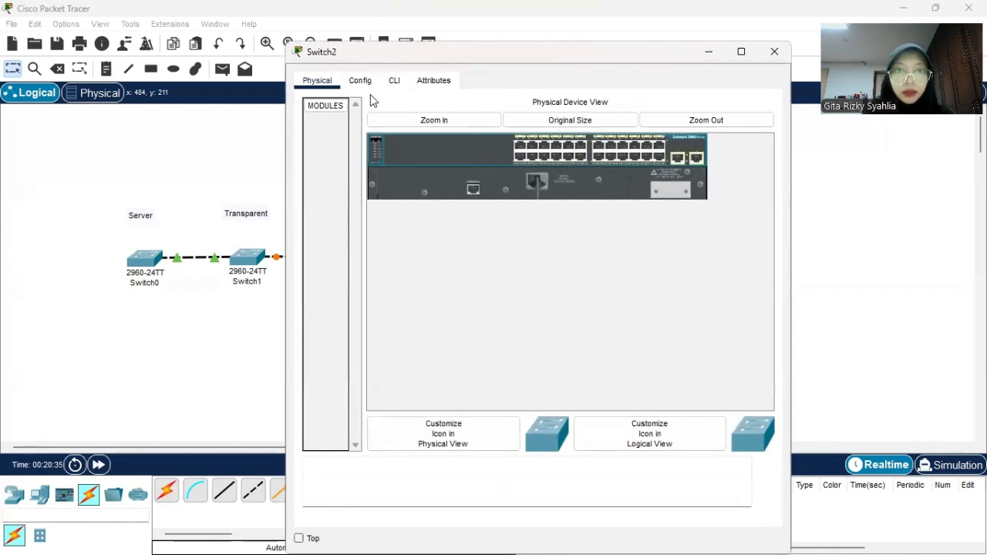
{"action": "left_click", "coordinate": [391, 83]}
{"action": "key", "text": "Return"}
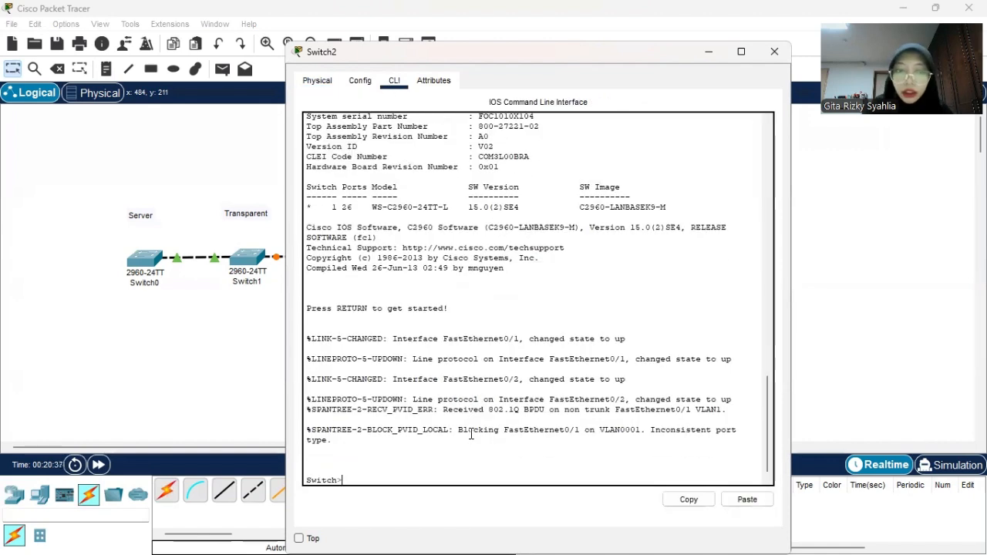
{"action": "type", "text": "enable"}
{"action": "key", "text": "Return"}
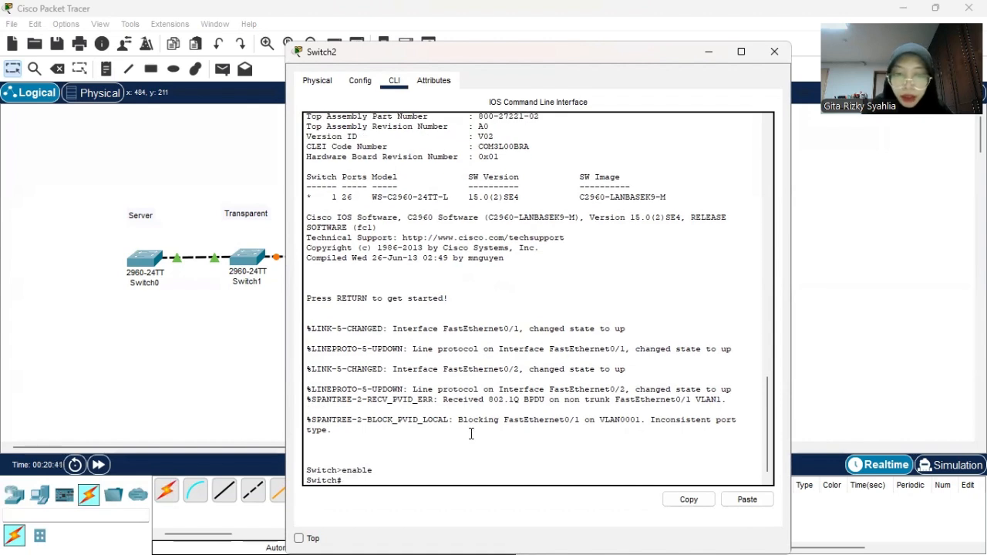
- Try to enter configuration mode on Switch2 with configure global
{"action": "type", "text": "conf"}
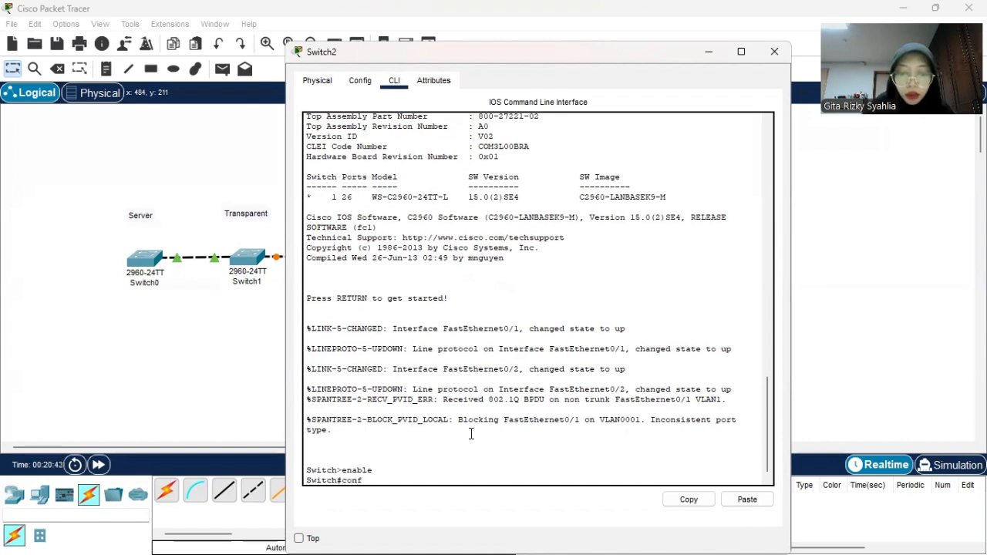
{"action": "type", "text": "igure g"}
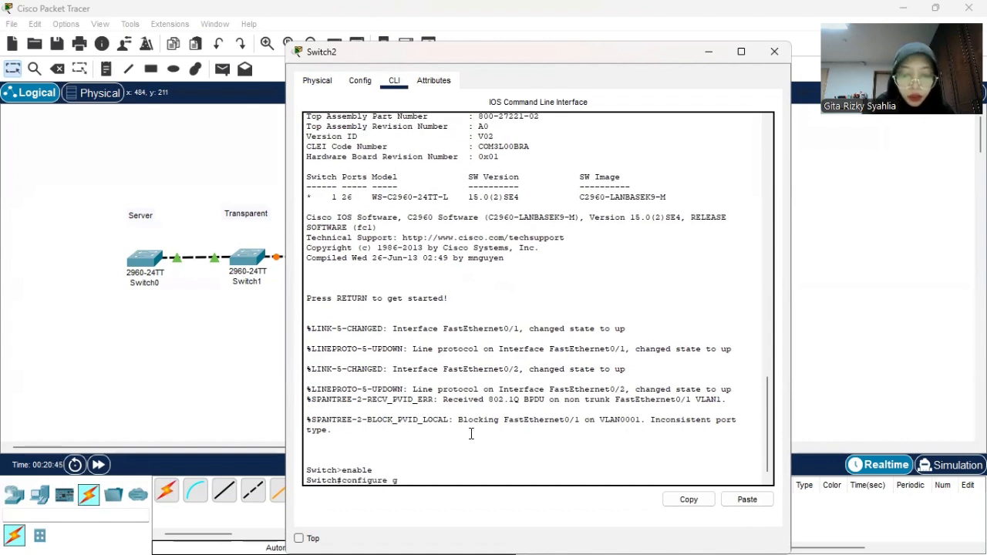
{"action": "type", "text": "lonbal"}
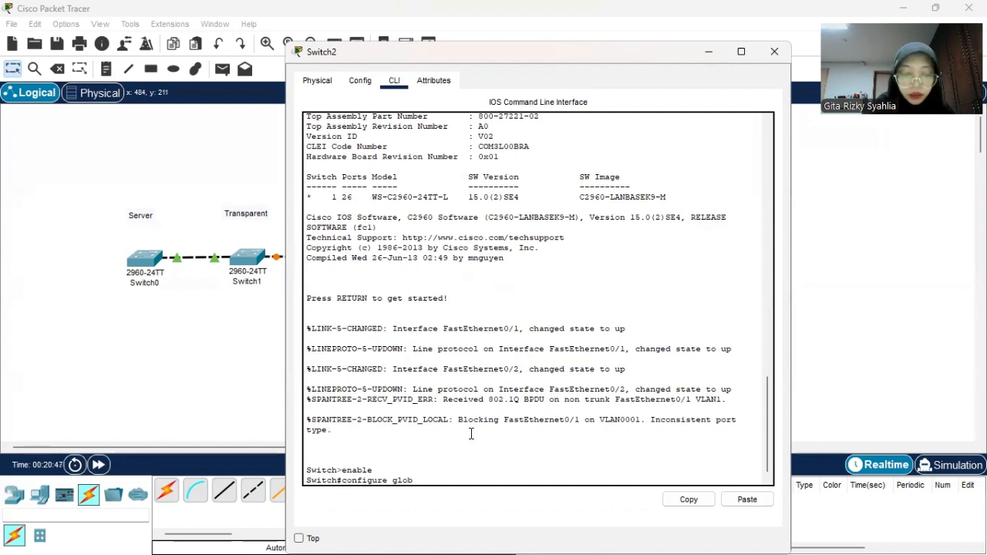
{"action": "key", "text": "Return"}
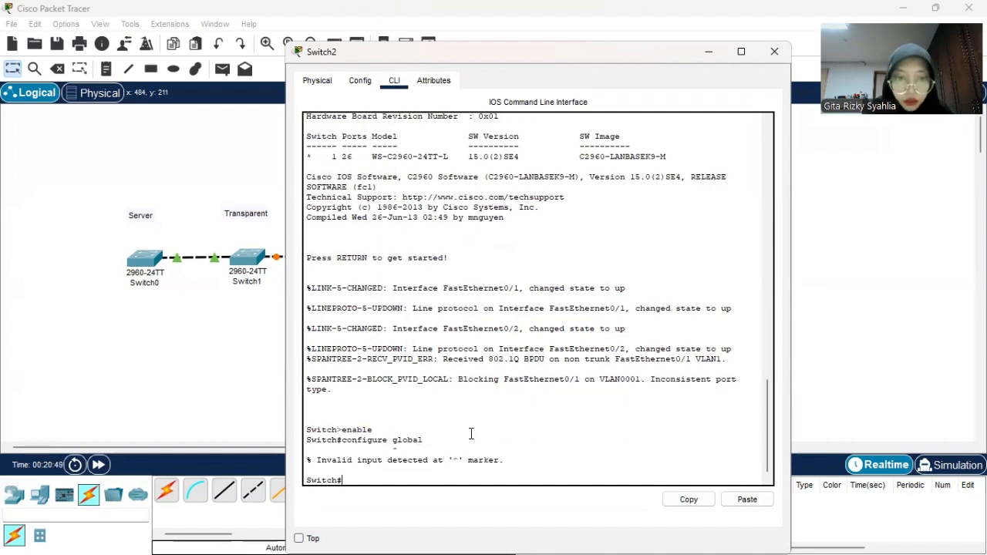
- Enter global configuration mode on Switch2 with configure, accepting the default terminal source
{"action": "key", "text": "Up"}
{"action": "key", "text": "BackSpace"}
{"action": "key", "text": "BackSpace"}
{"action": "key", "text": "BackSpace"}
{"action": "key", "text": "BackSpace"}
{"action": "key", "text": "BackSpace"}
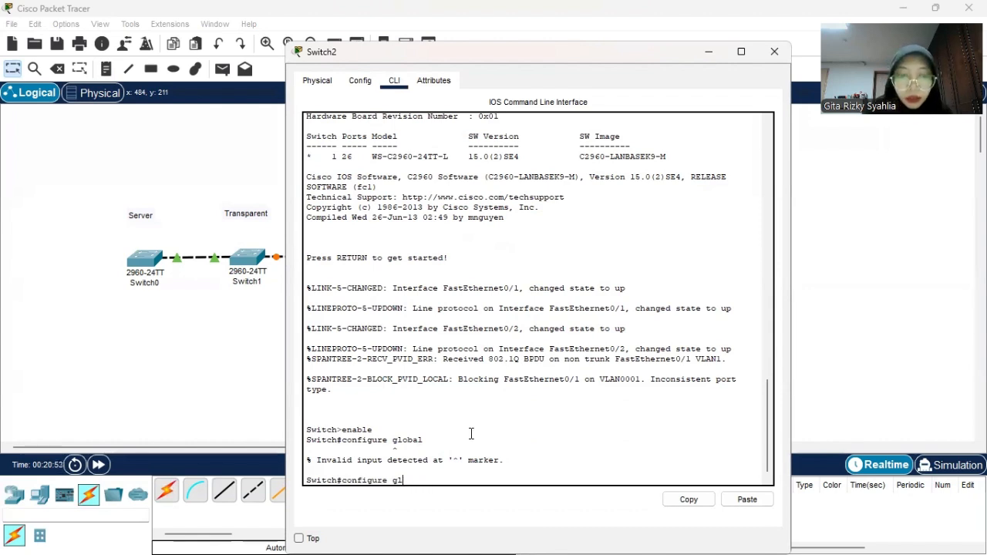
{"action": "type", "text": "te"}
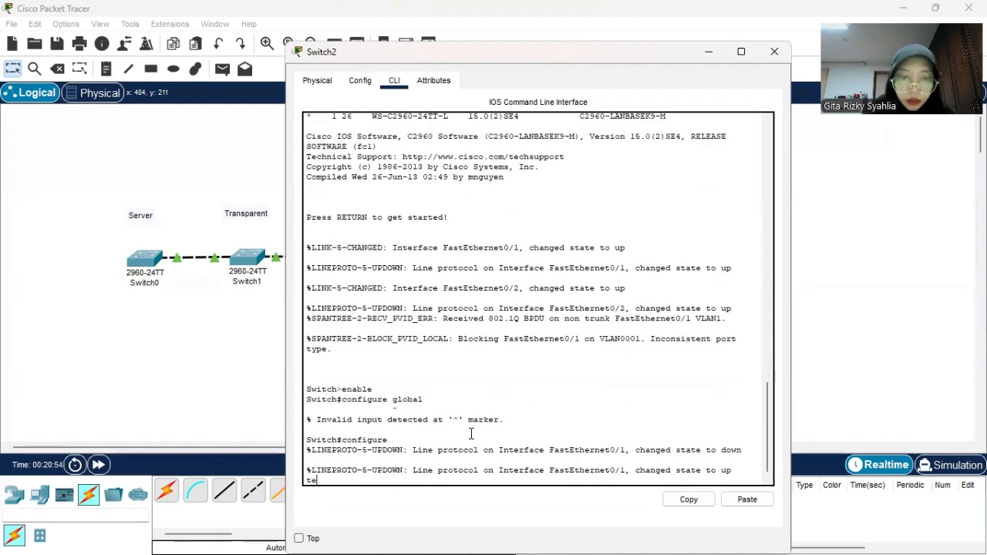
{"action": "key", "text": "BackSpace"}
{"action": "key", "text": "BackSpace"}
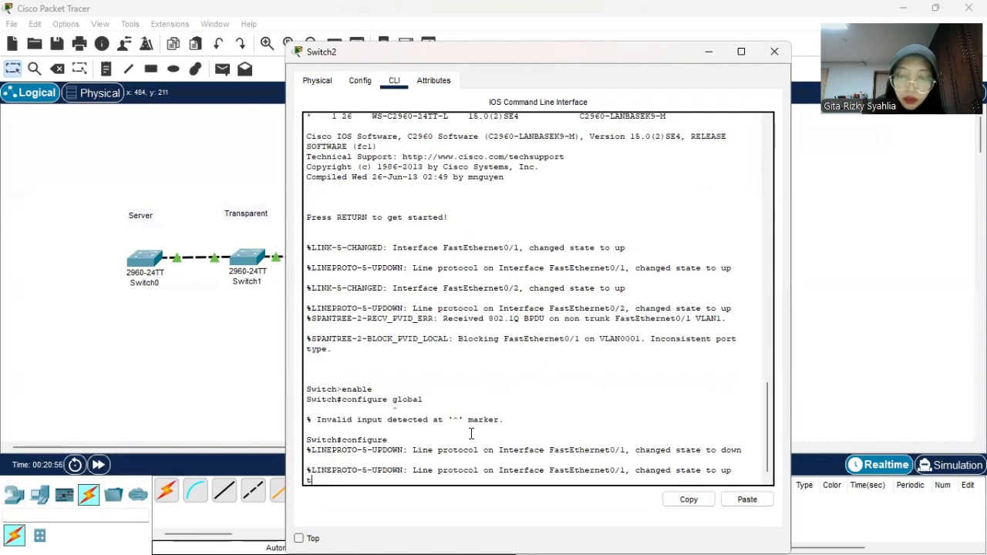
{"action": "key", "text": "Return"}
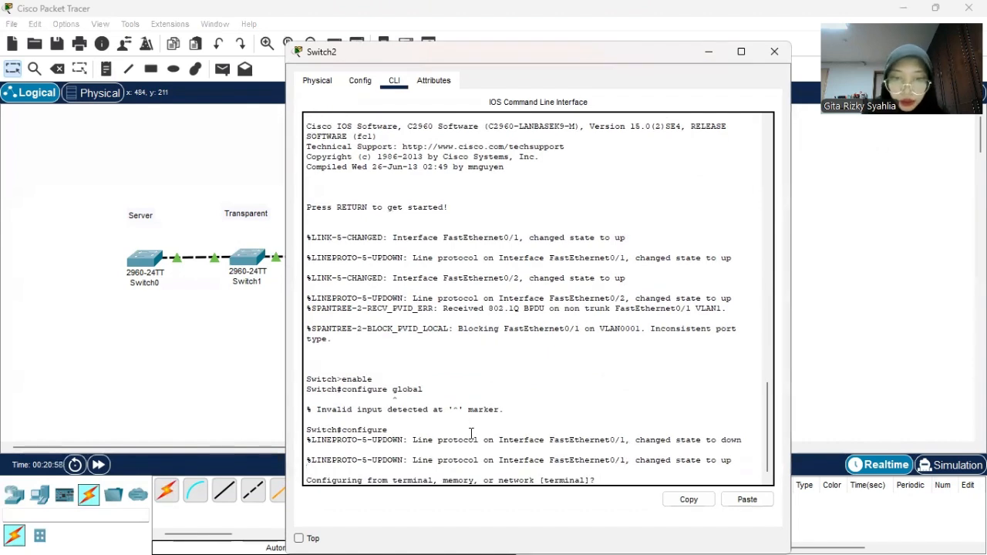
{"action": "key", "text": "Return"}
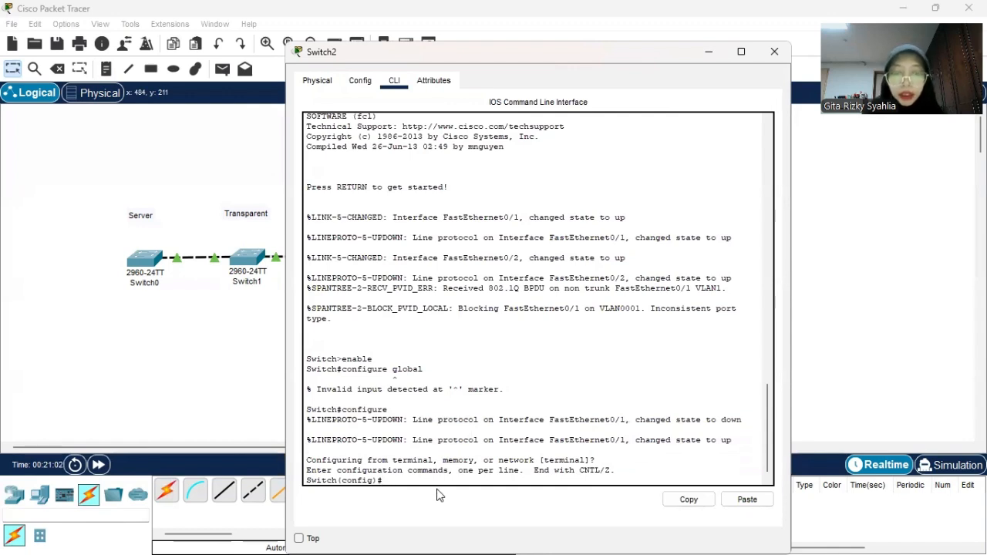
- Enter interface range configuration on Switch2 with interface range fa0/1-2
{"action": "type", "text": "int"}
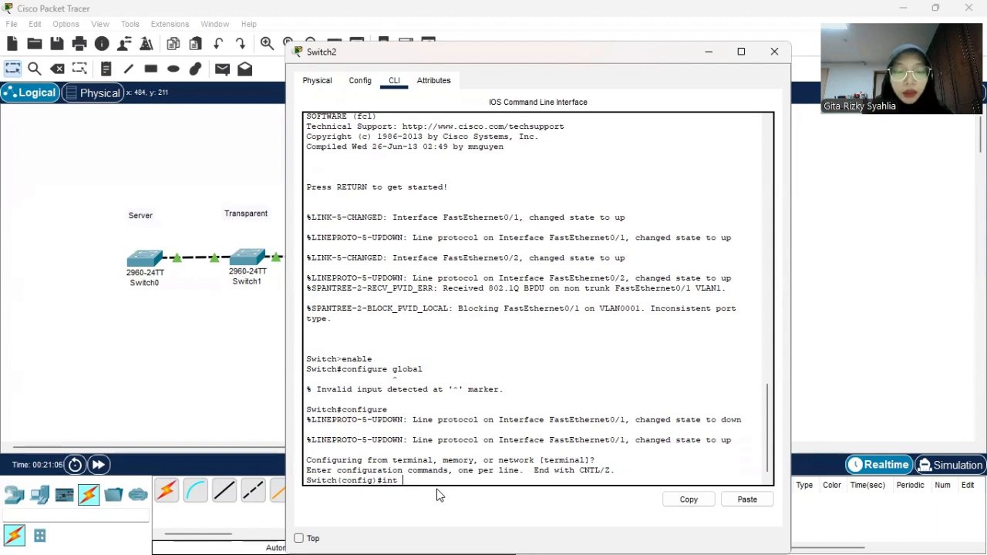
{"action": "type", "text": " ran"}
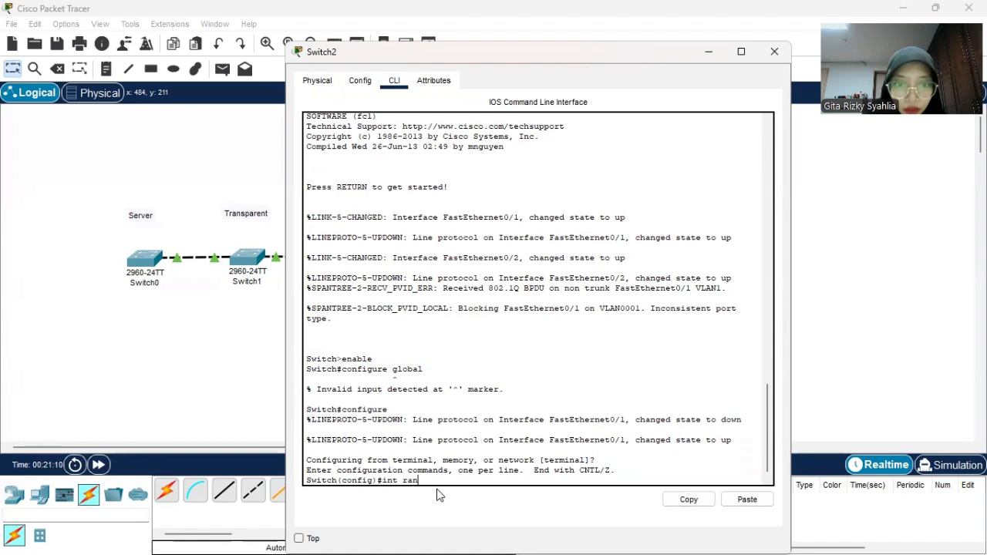
{"action": "key", "text": "BackSpace"}
{"action": "key", "text": "BackSpace"}
{"action": "key", "text": "BackSpace"}
{"action": "key", "text": "BackSpace"}
{"action": "type", "text": "erface range fa0/"}
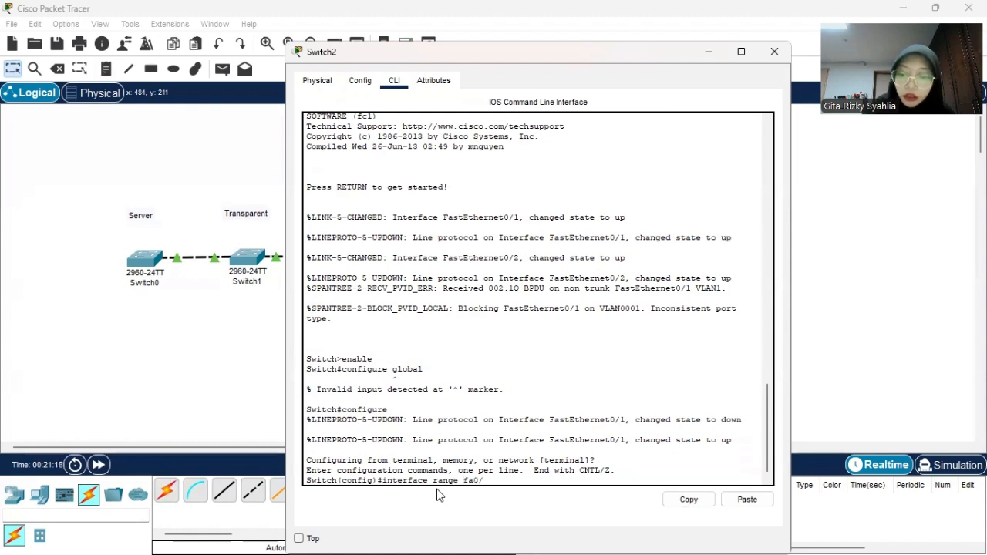
{"action": "type", "text": "1-2"}
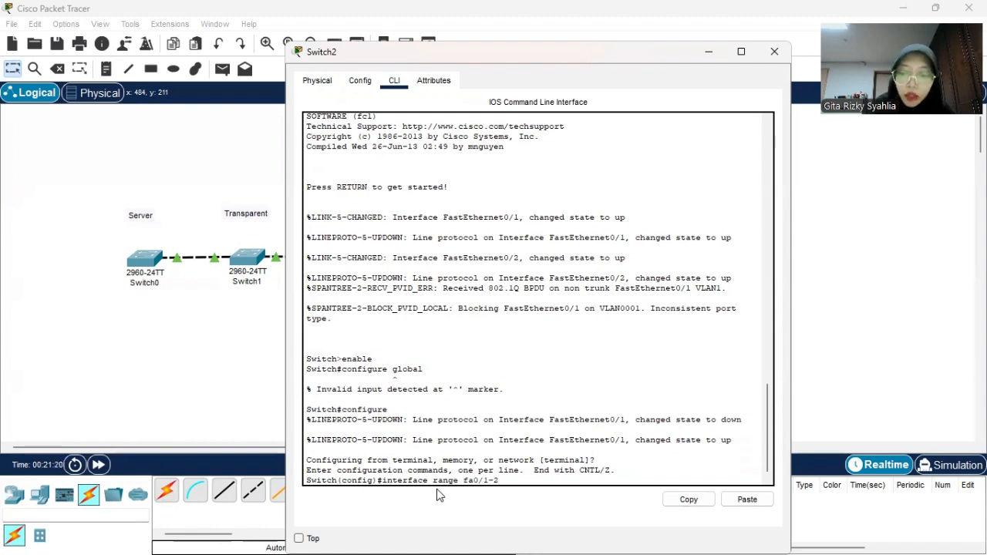
{"action": "key", "text": "Return"}
- Set Switch2's selected interface range to trunk with switchport mode trunk, exit to global configuration mode and leave the device window
{"action": "type", "text": "switchport"}
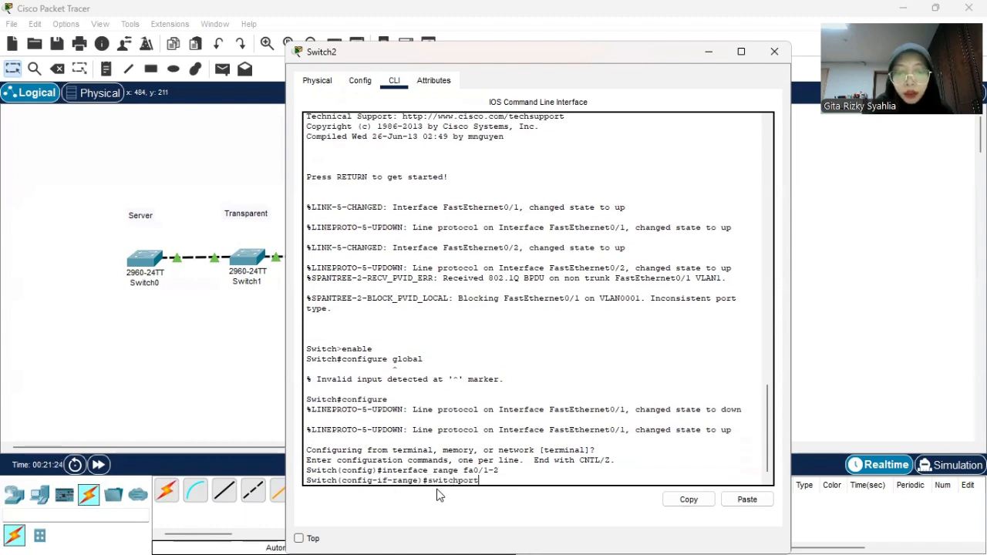
{"action": "type", "text": " mode t"}
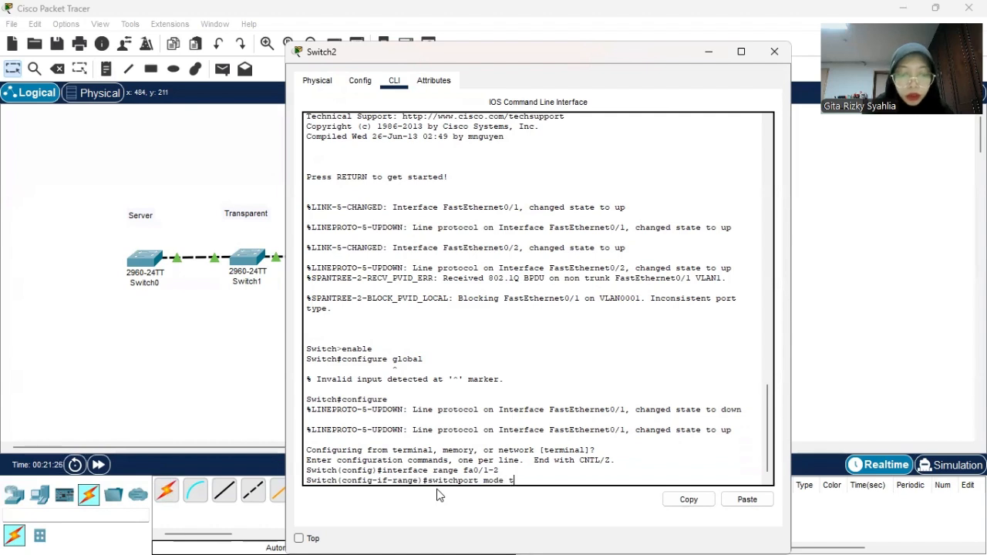
{"action": "type", "text": "runk"}
{"action": "key", "text": "Return"}
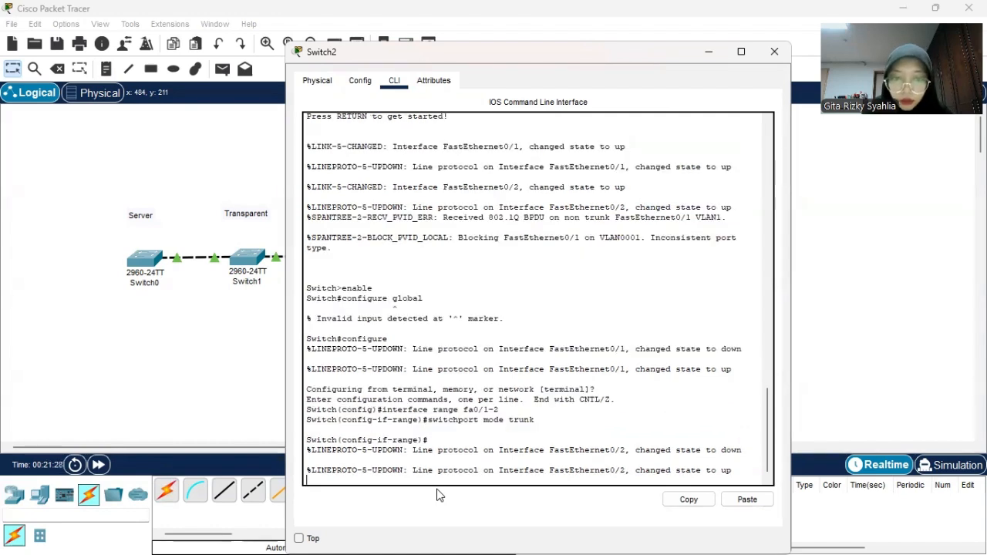
{"action": "type", "text": "exit"}
{"action": "key", "text": "Return"}
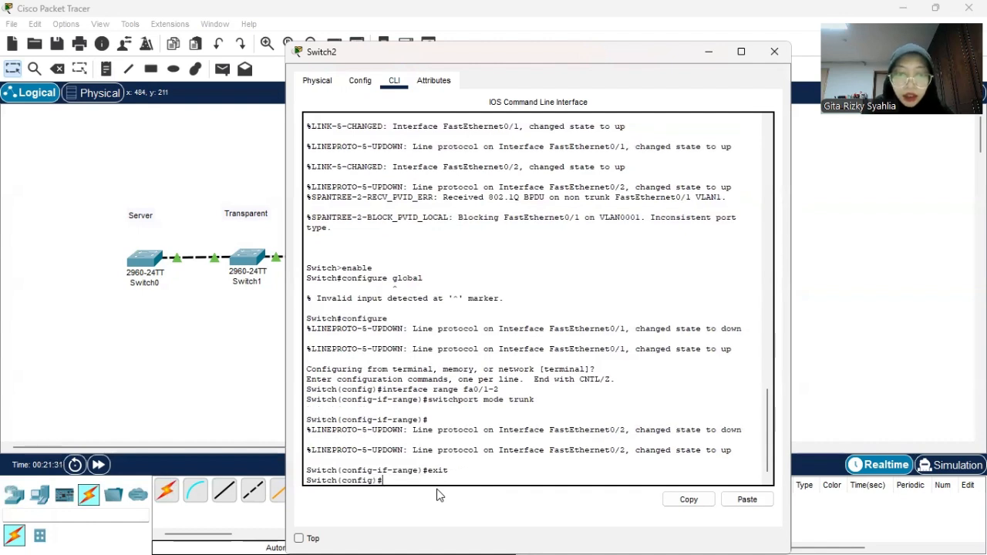
{"action": "left_click", "coordinate": [263, 390]}
- Nudge Switch3 slightly up in line with Switch2 and start a session in Switch3's command line interface
{"action": "left_click_drag", "start_coordinate": [452, 265], "coordinate": [446, 260]}
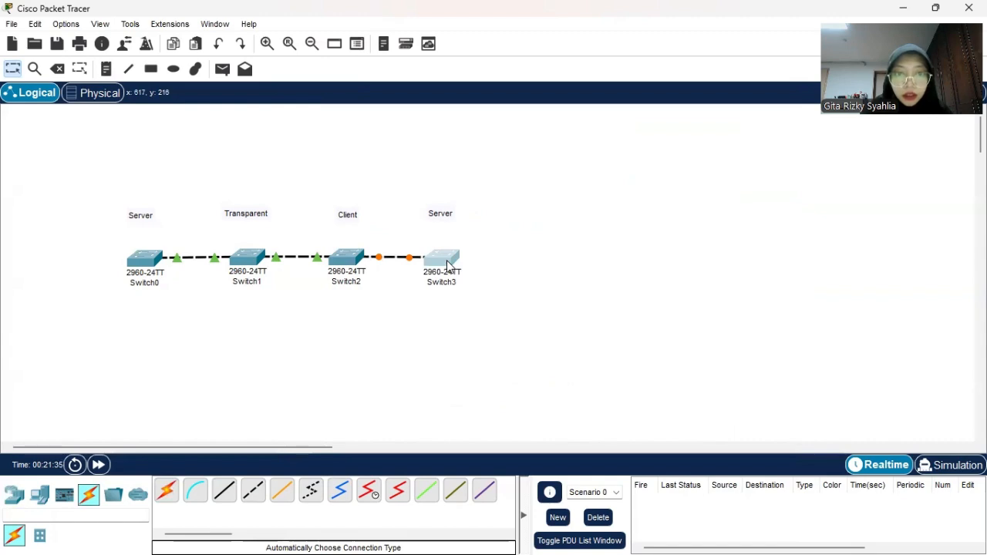
{"action": "left_click", "coordinate": [446, 260]}
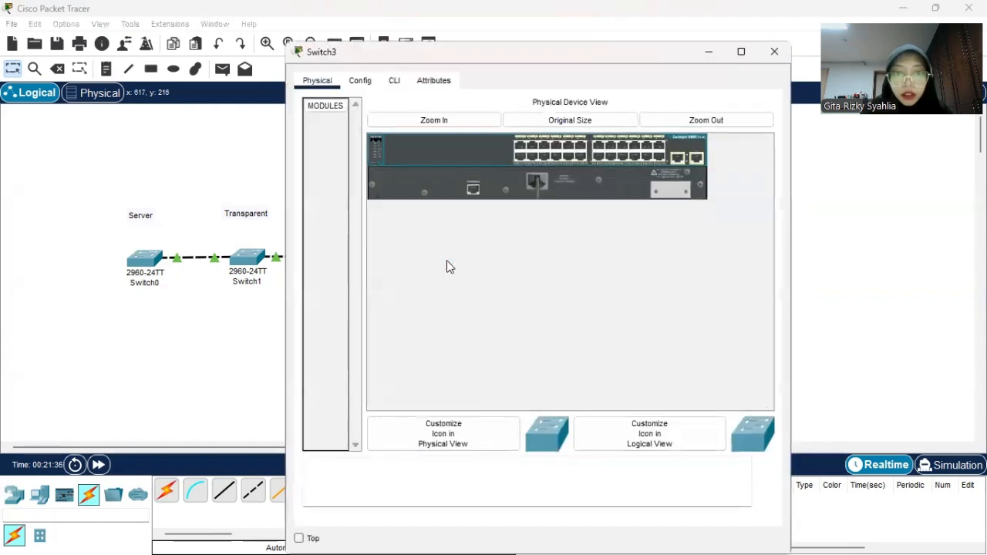
{"action": "left_click", "coordinate": [397, 90]}
{"action": "key", "text": "Return"}
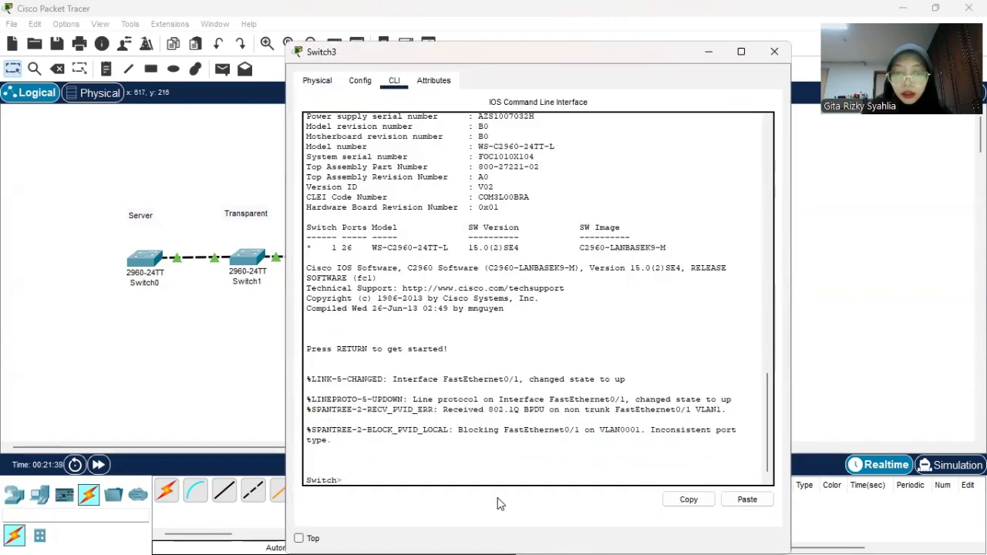
- Enter privileged mode with enable on Switch3, and enter global configuration mode with configure terminal
{"action": "type", "text": "enable"}
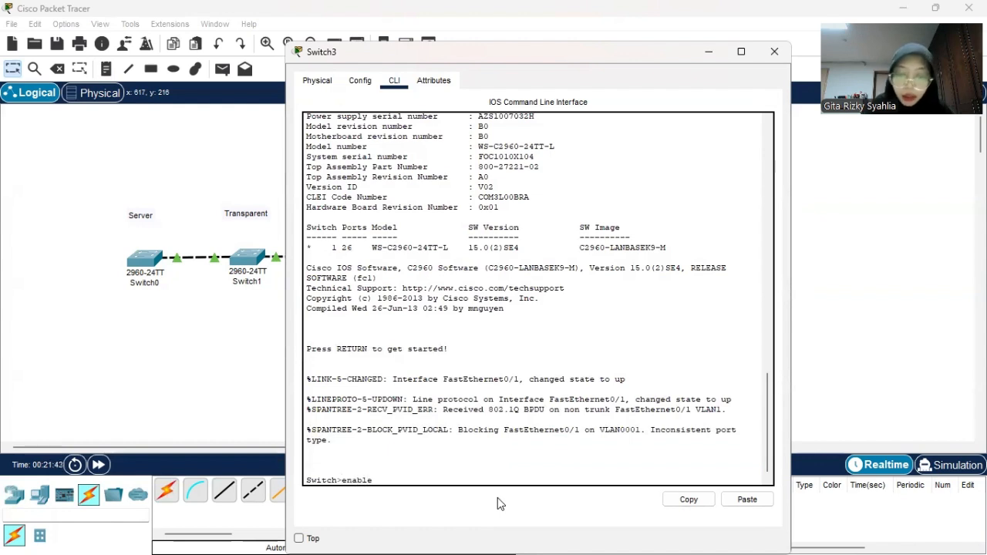
{"action": "key", "text": "Return"}
{"action": "type", "text": "configure"}
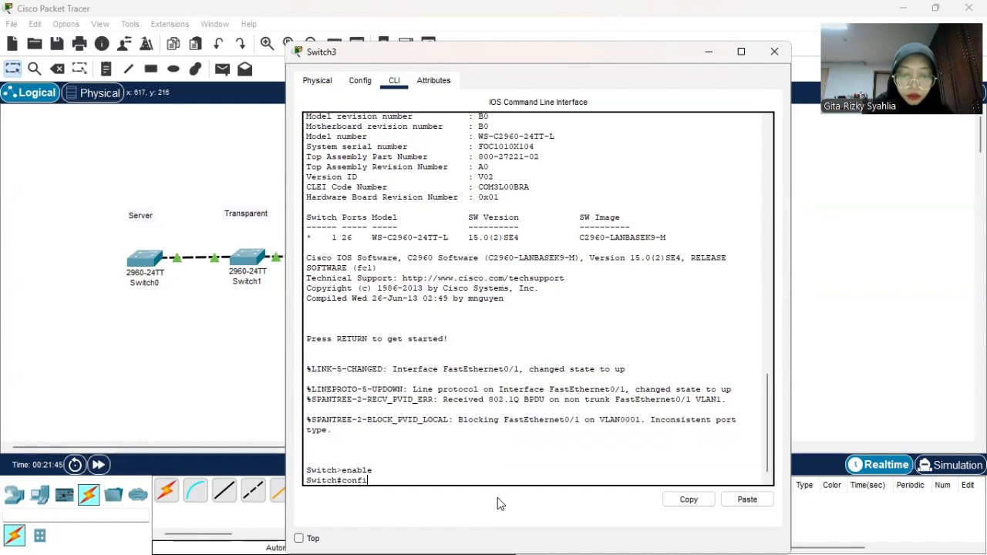
{"action": "type", "text": "te"}
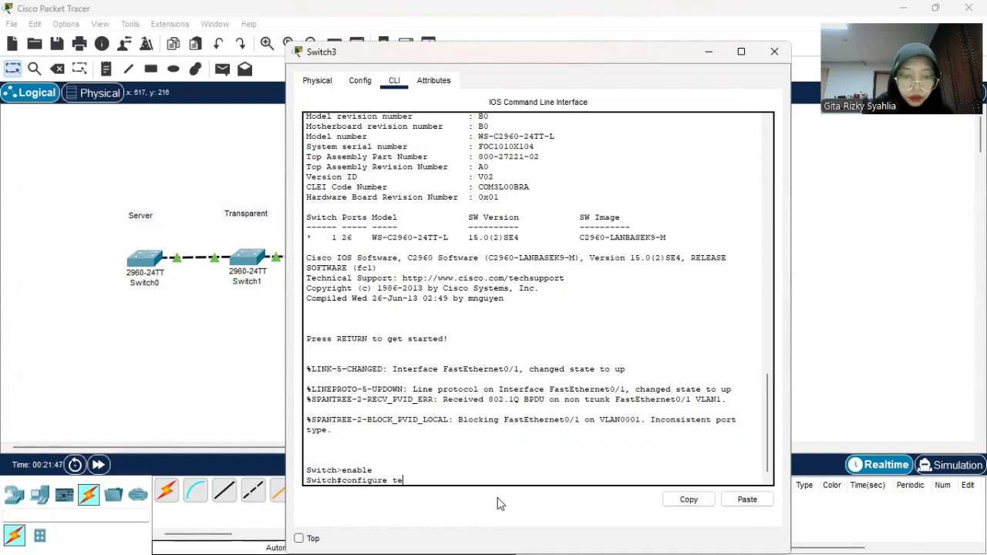
{"action": "type", "text": "rminal"}
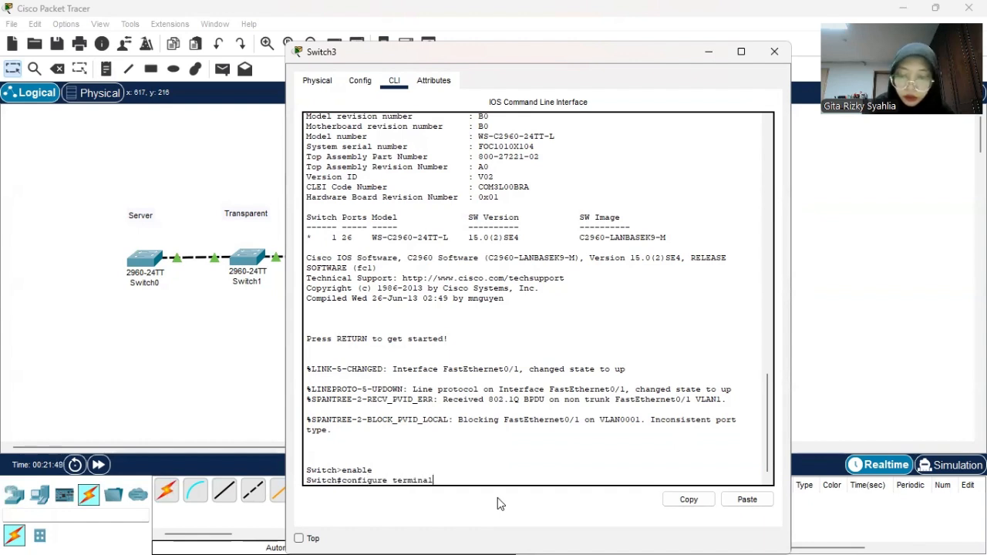
{"action": "key", "text": "Return"}
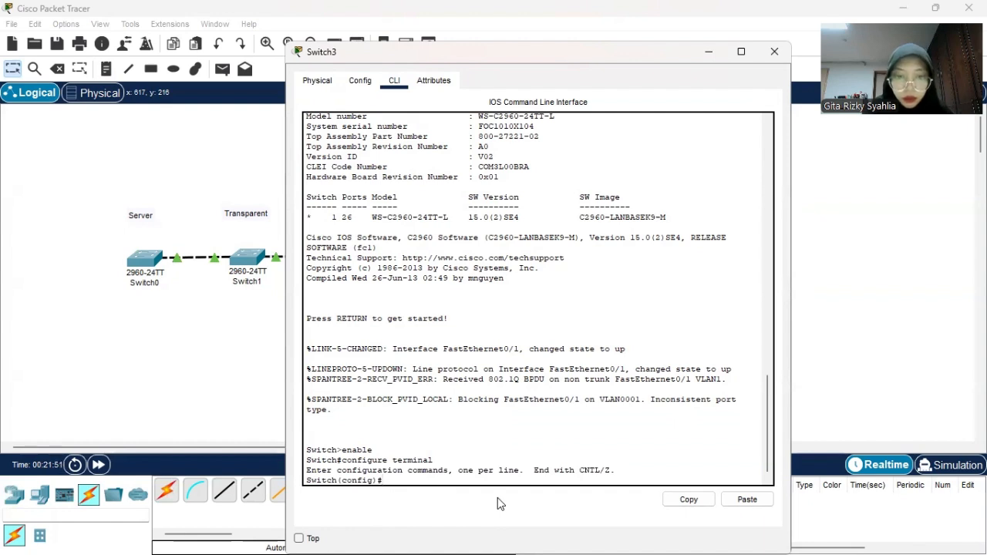
- Set Switch3's fa0/1 to trunk with int fa0/1 and switchport mode trunk, and exit to global configuration mode
{"action": "type", "text": "int fa0/1"}
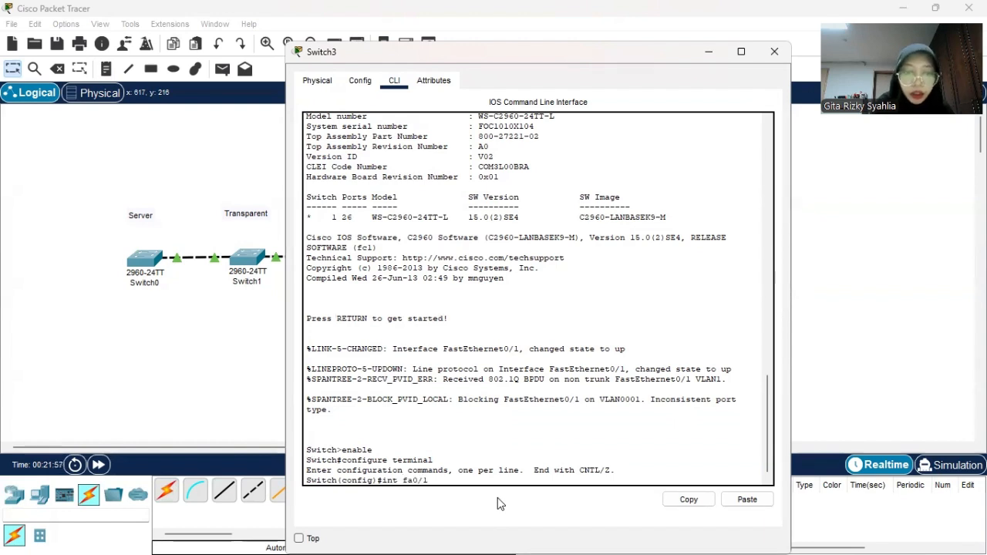
{"action": "key", "text": "Return"}
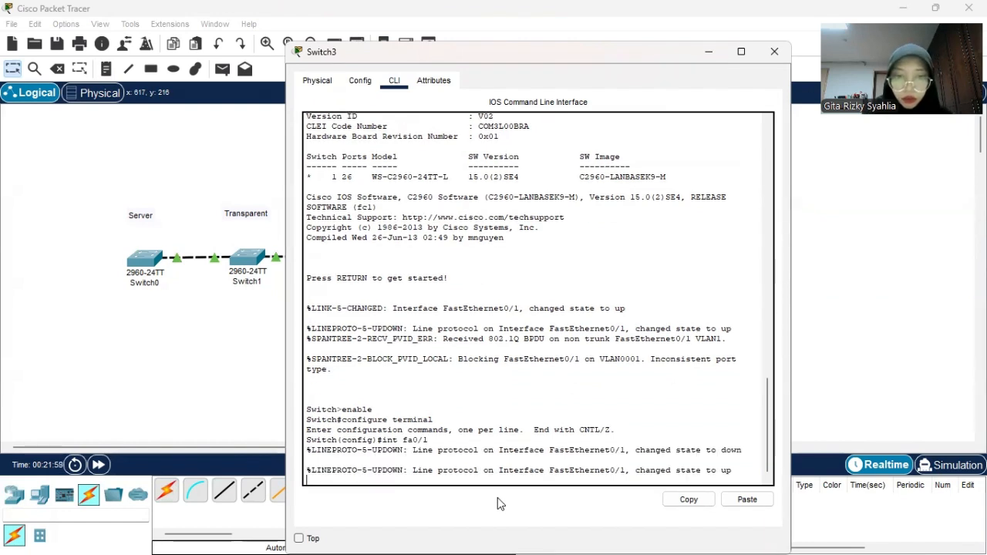
{"action": "key", "text": "Return"}
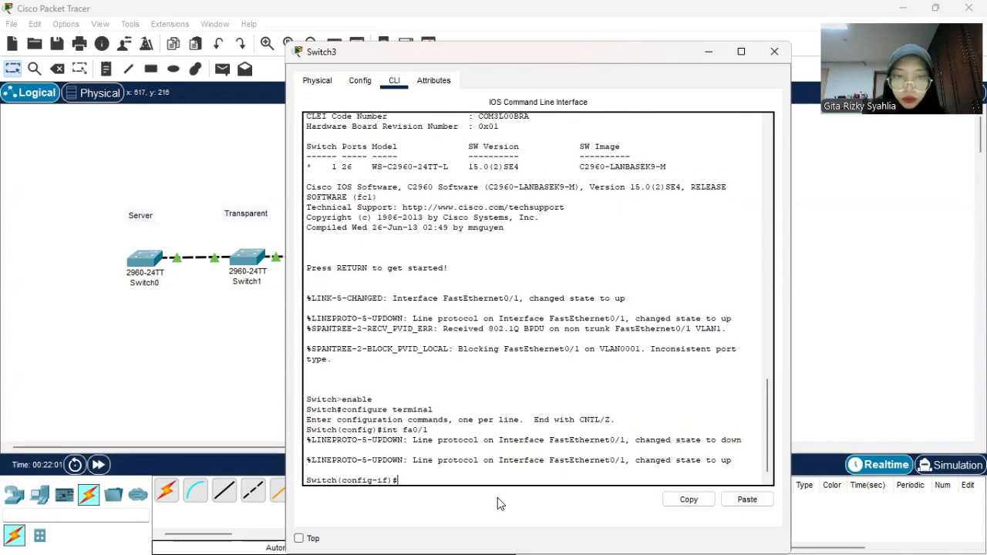
{"action": "type", "text": "switch"}
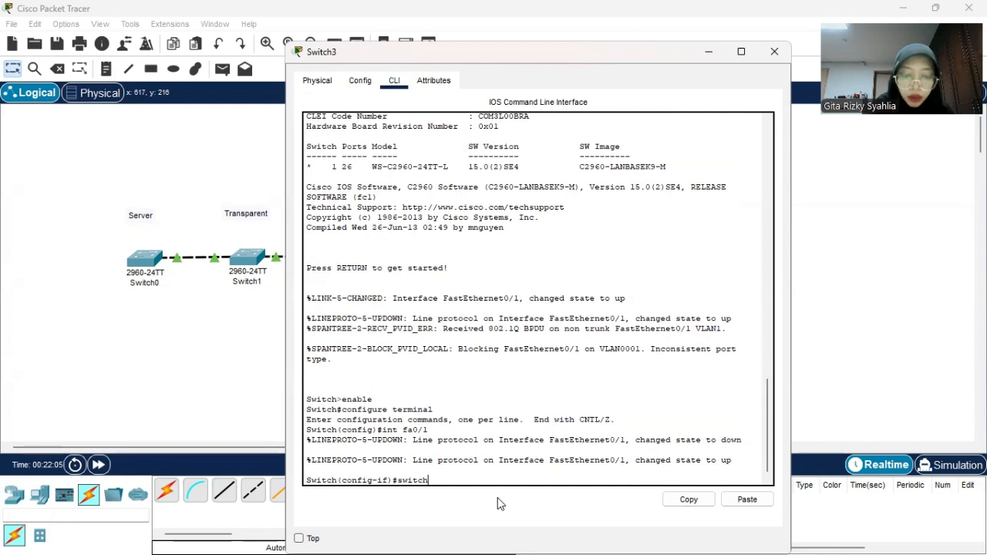
{"action": "type", "text": "port mode trunk"}
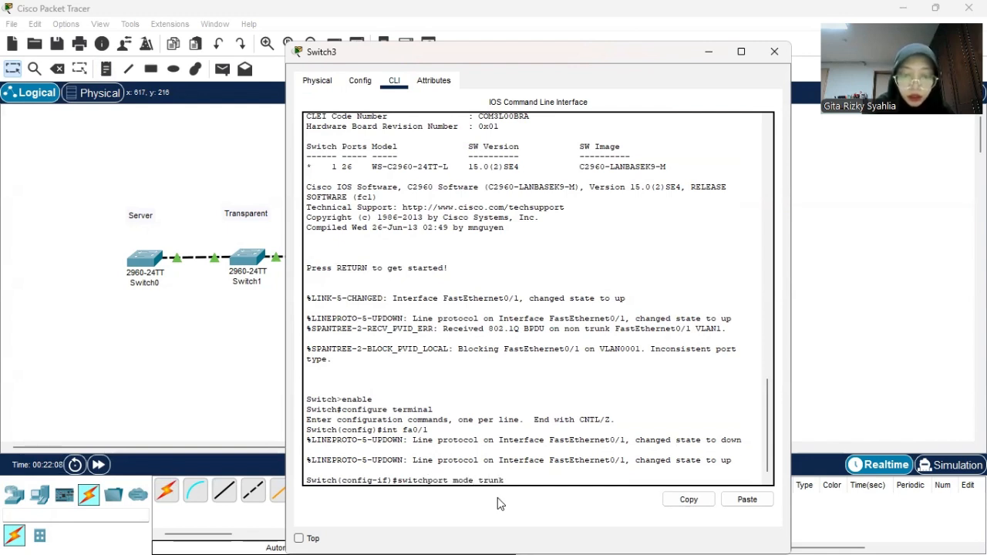
{"action": "key", "text": "Return"}
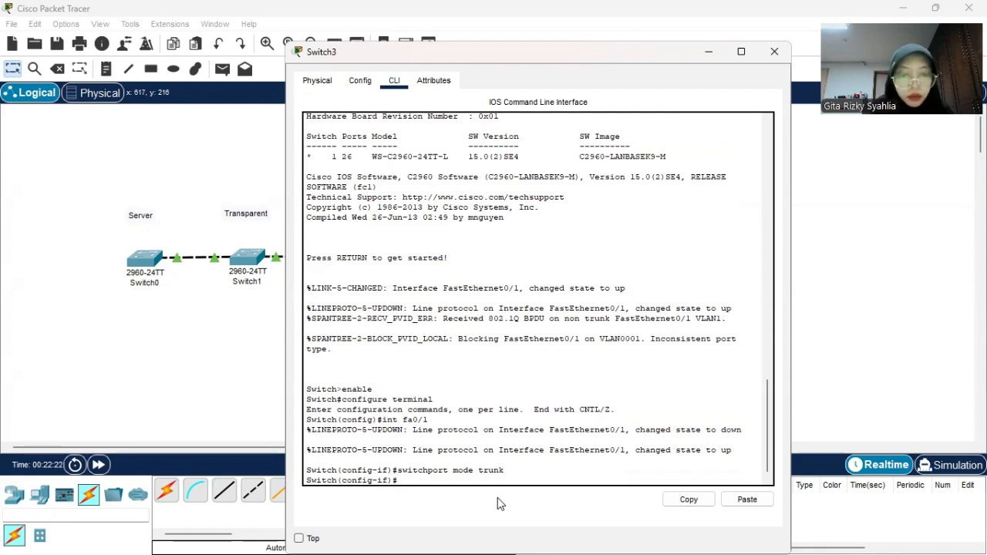
{"action": "type", "text": "ex"}
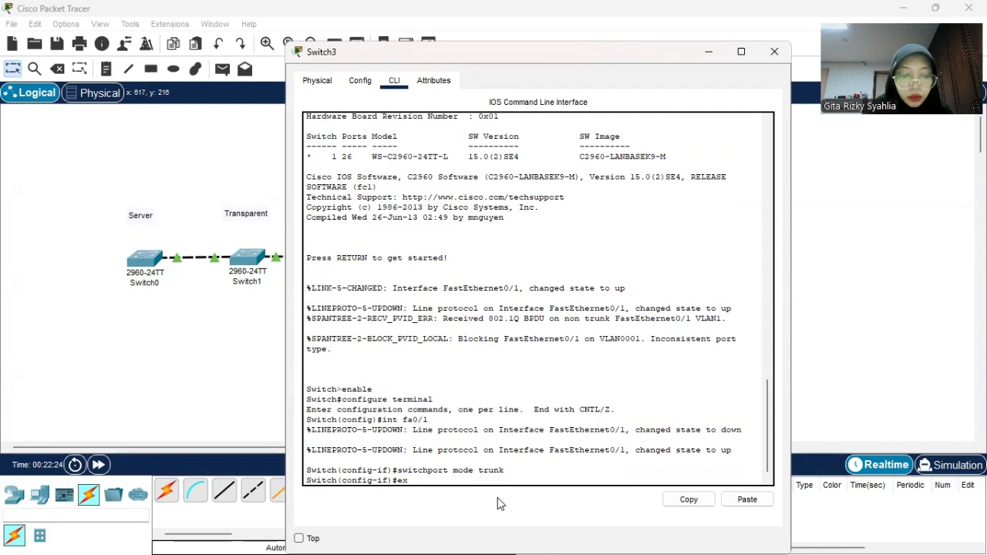
{"action": "type", "text": "it"}
{"action": "key", "text": "Return"}
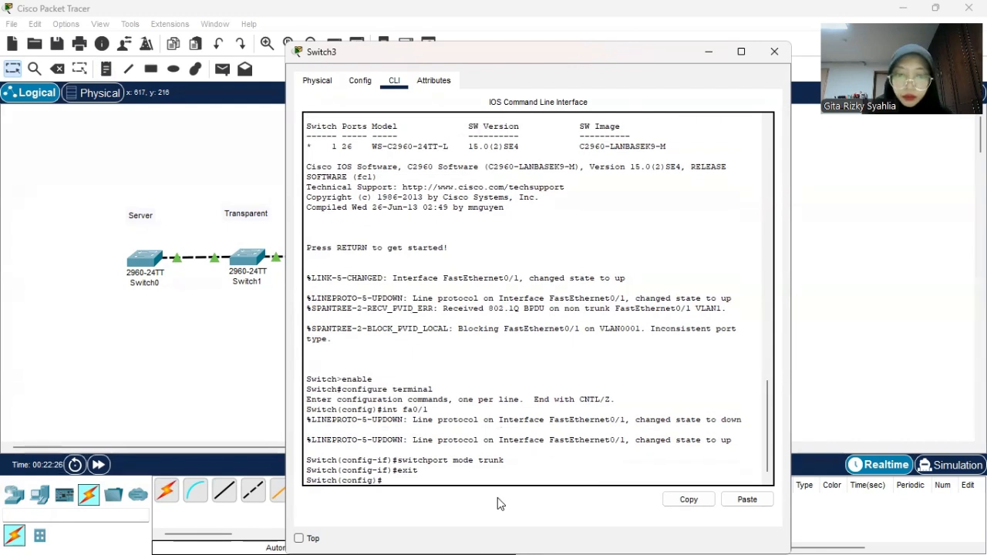
- Display Switch3's trunk interfaces with do show int trunk and leave the device window
{"action": "type", "text": "do"}
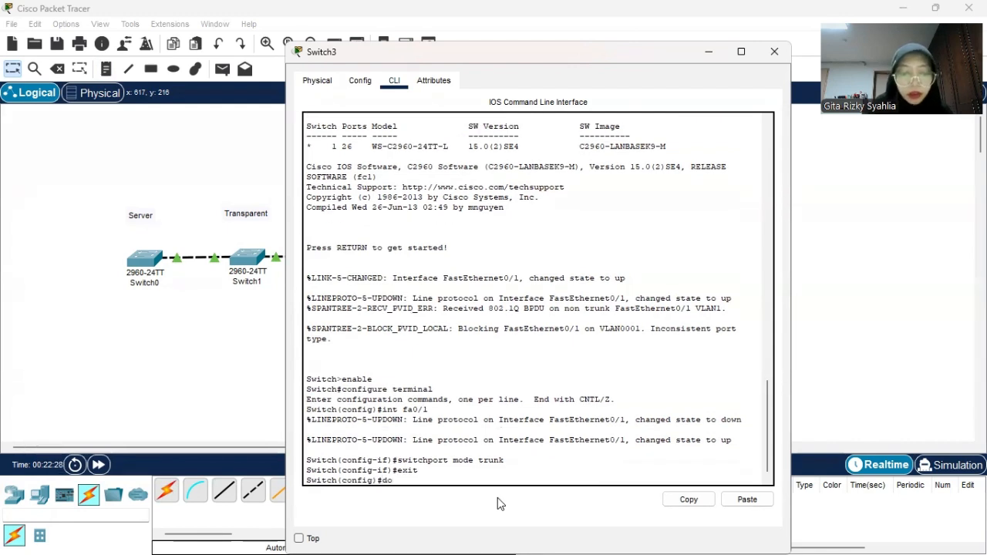
{"action": "type", "text": " sho"}
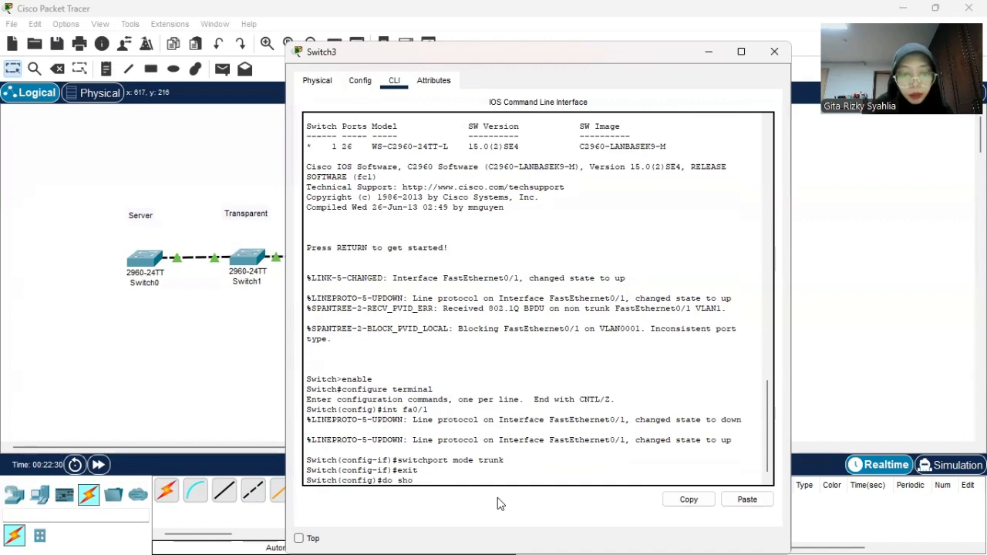
{"action": "type", "text": "w in"}
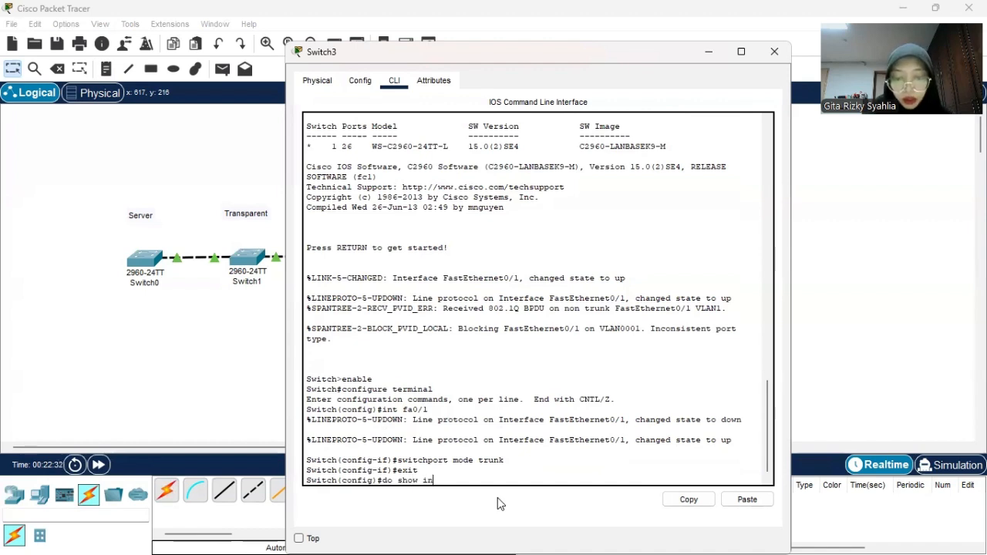
{"action": "type", "text": "t trunk"}
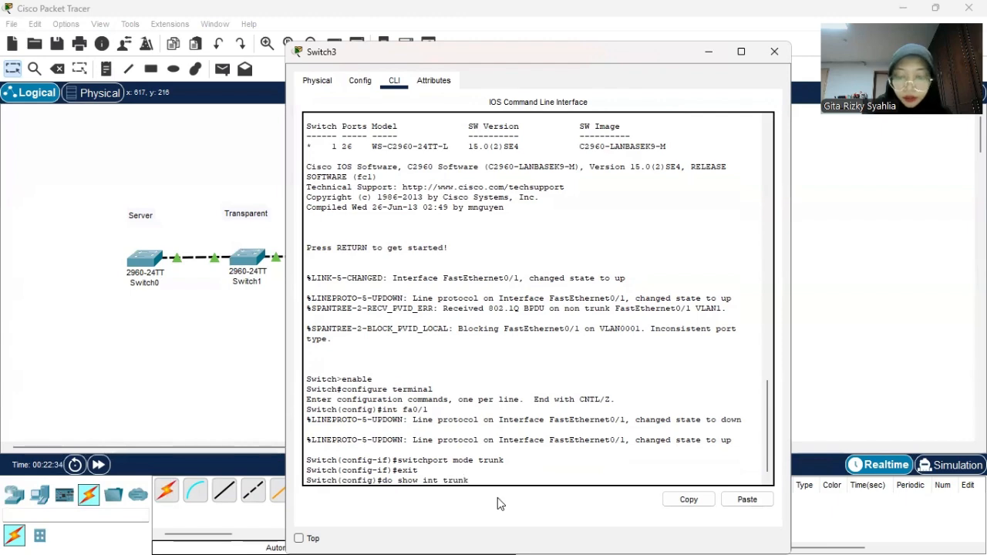
{"action": "key", "text": "Return"}
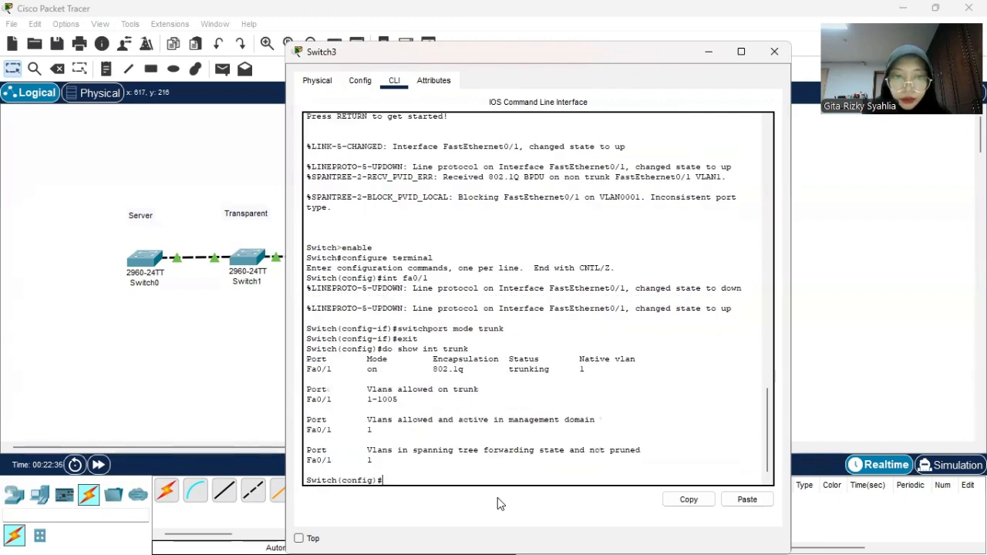
{"action": "left_click", "coordinate": [710, 54]}
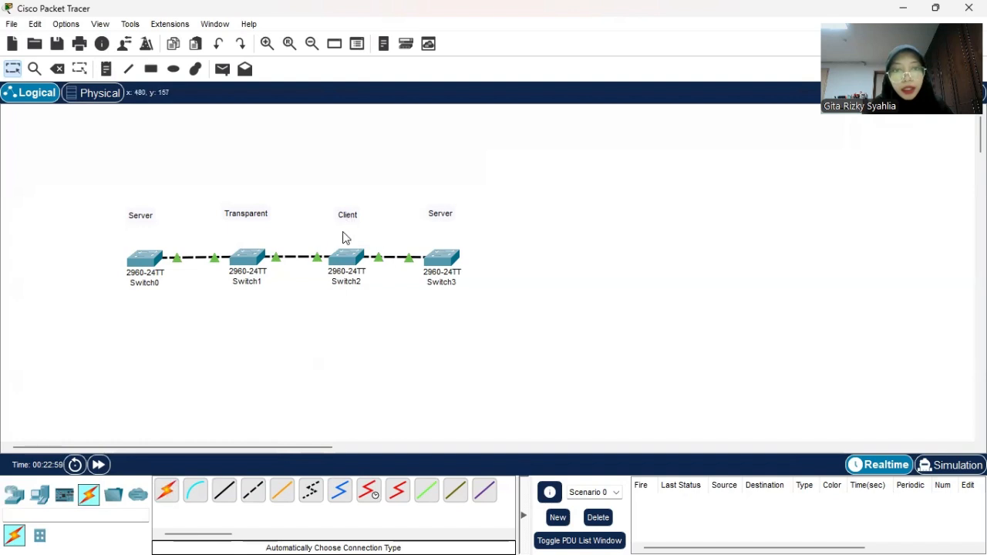
- Save Switch0's running configuration with do write in its command line interface, and leave the device window
{"action": "left_click", "coordinate": [144, 258]}
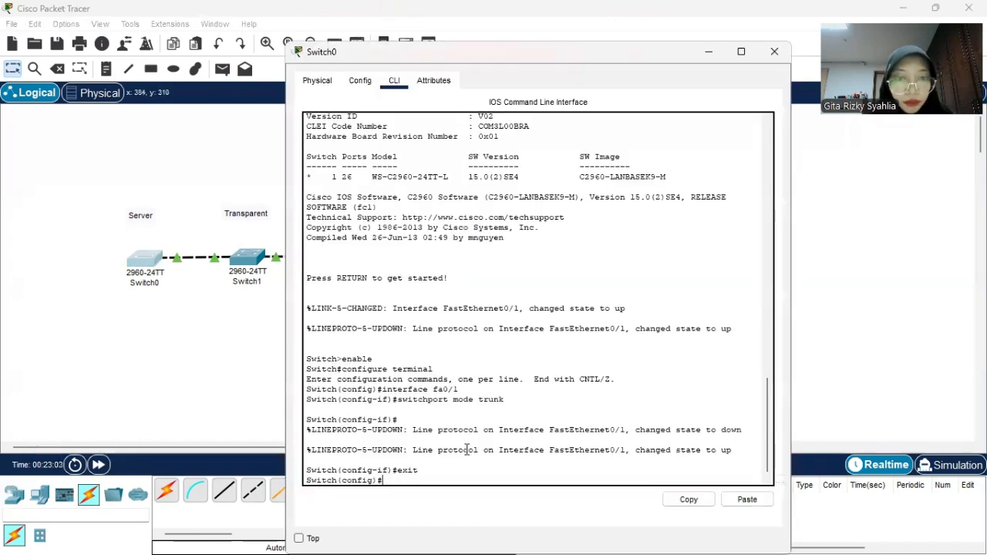
{"action": "left_click", "coordinate": [219, 330]}
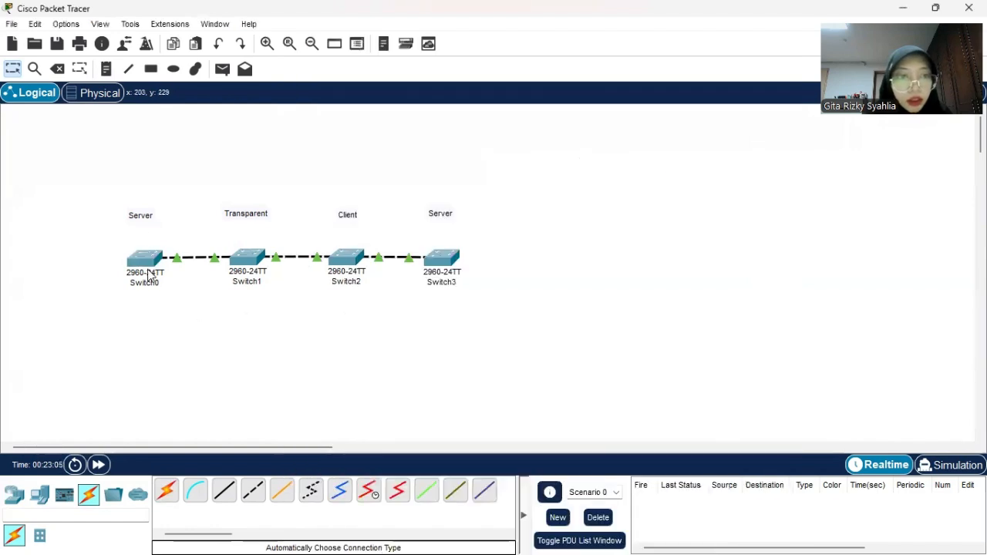
{"action": "left_click", "coordinate": [155, 262]}
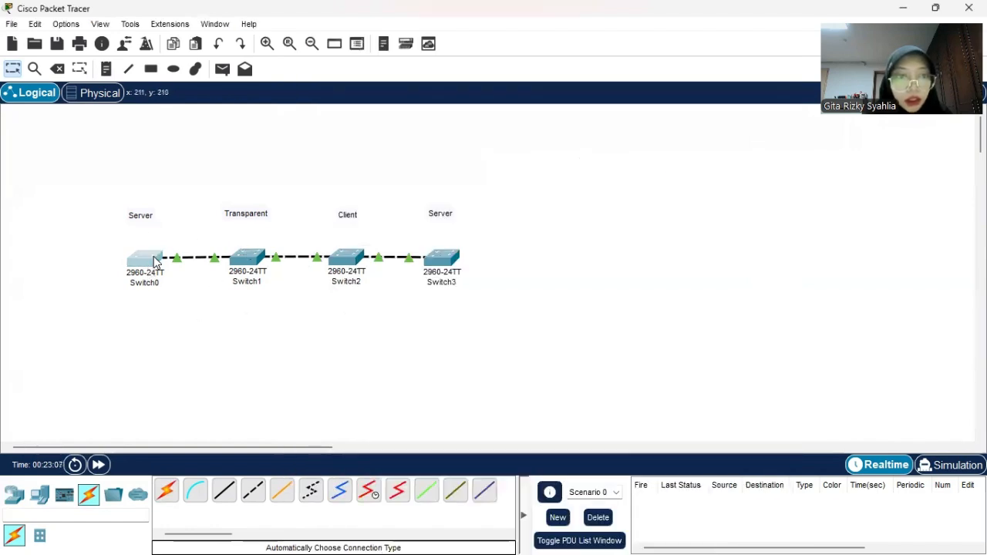
{"action": "type", "text": "do "}
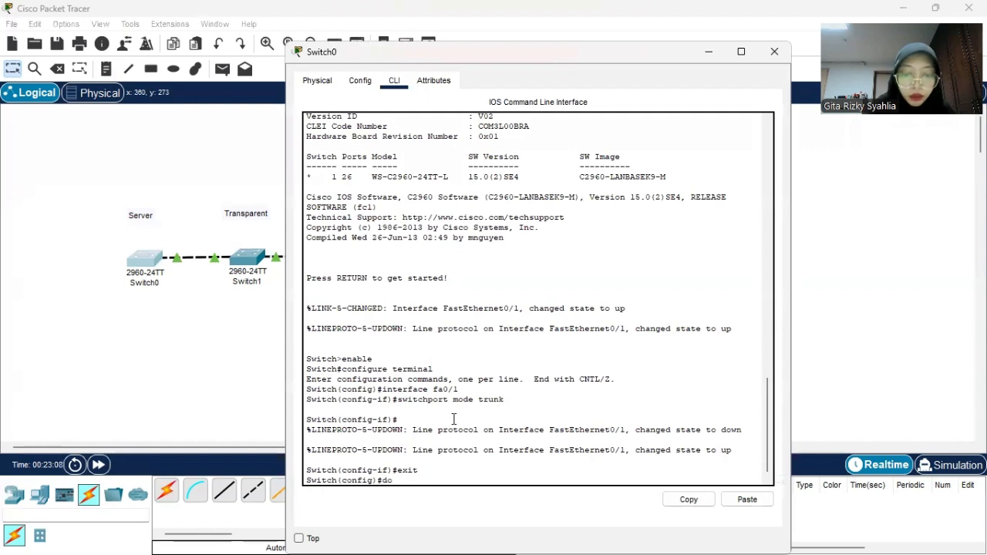
{"action": "type", "text": "write"}
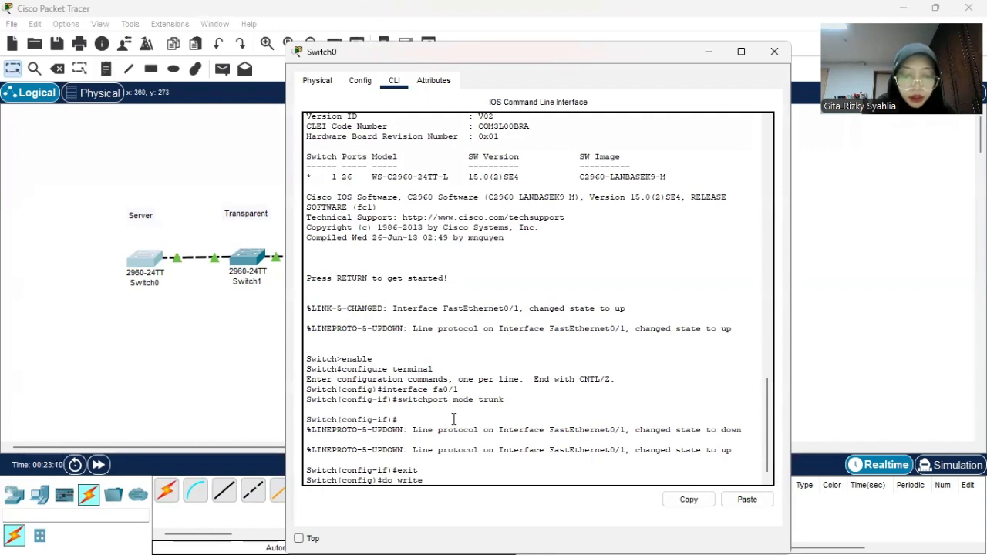
{"action": "key", "text": "Return"}
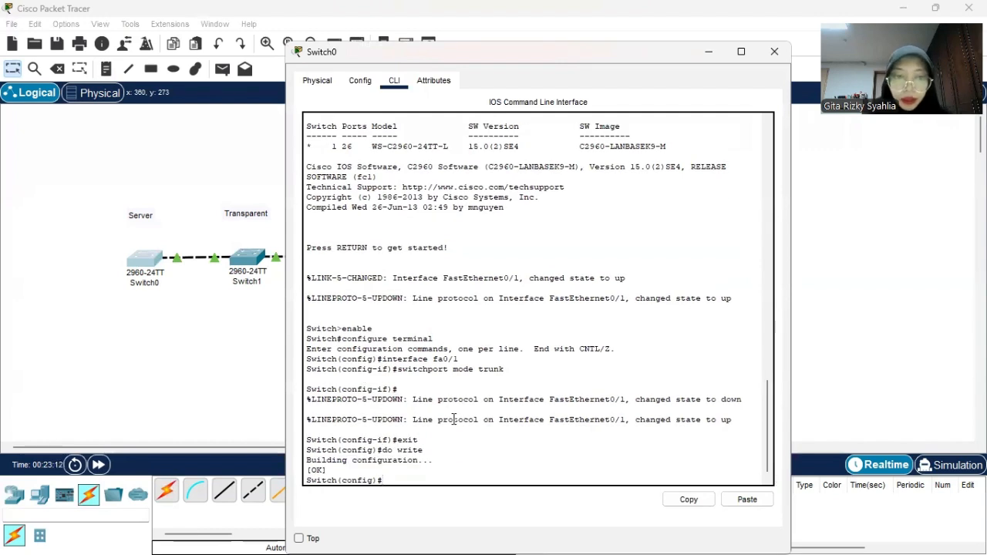
{"action": "left_click", "coordinate": [708, 52]}
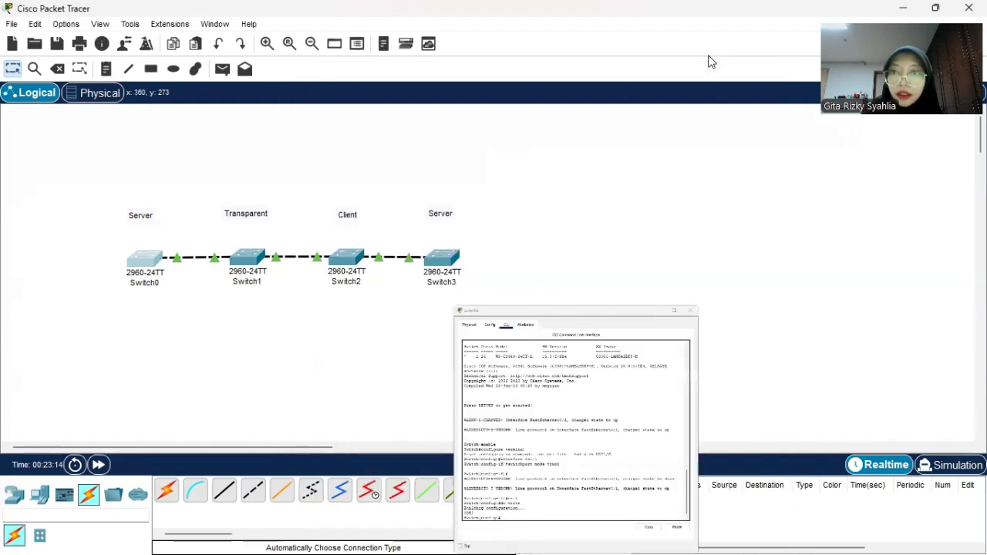
- Save Switch1's configuration with do write in its command line interface, and leave the device window
{"action": "left_click", "coordinate": [248, 260]}
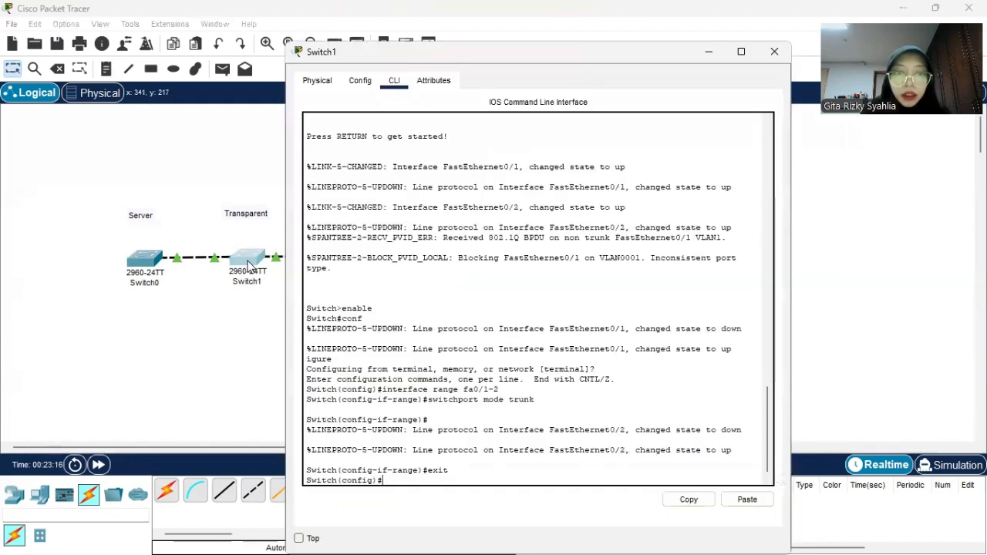
{"action": "type", "text": "do write"}
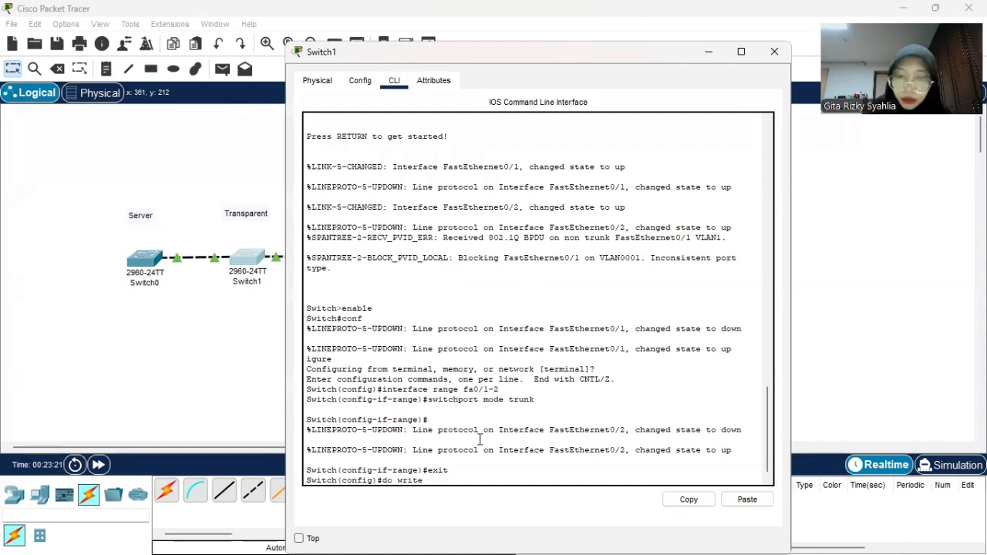
{"action": "key", "text": "Return"}
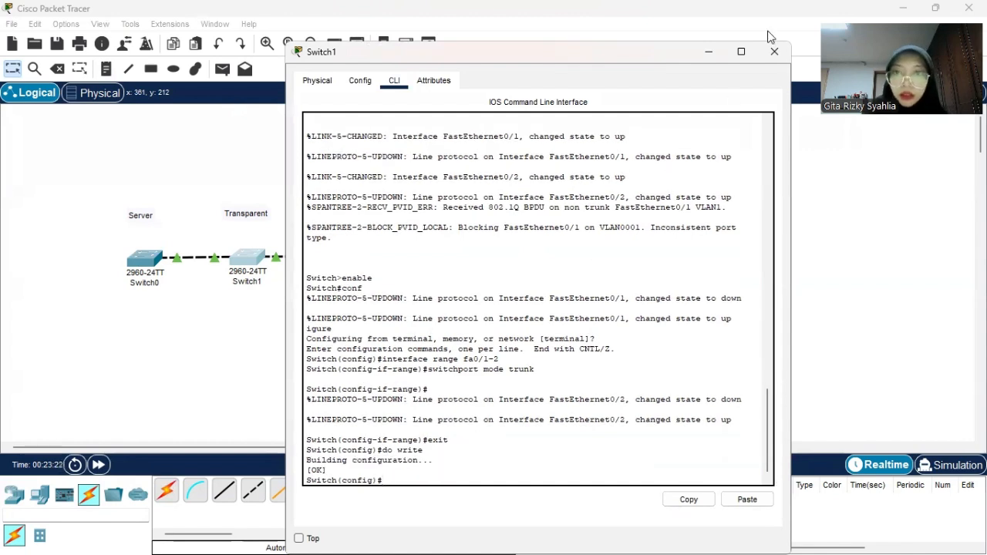
{"action": "left_click", "coordinate": [709, 54]}
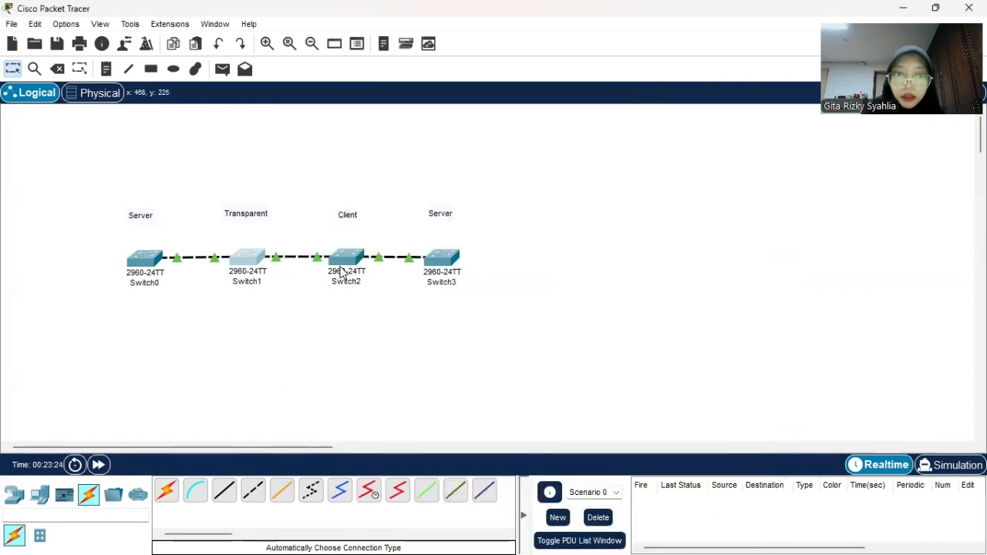
- Save Switch2's configuration with do write in its command line interface, and leave the device window
{"action": "left_click", "coordinate": [346, 262]}
{"action": "type", "text": "d"}
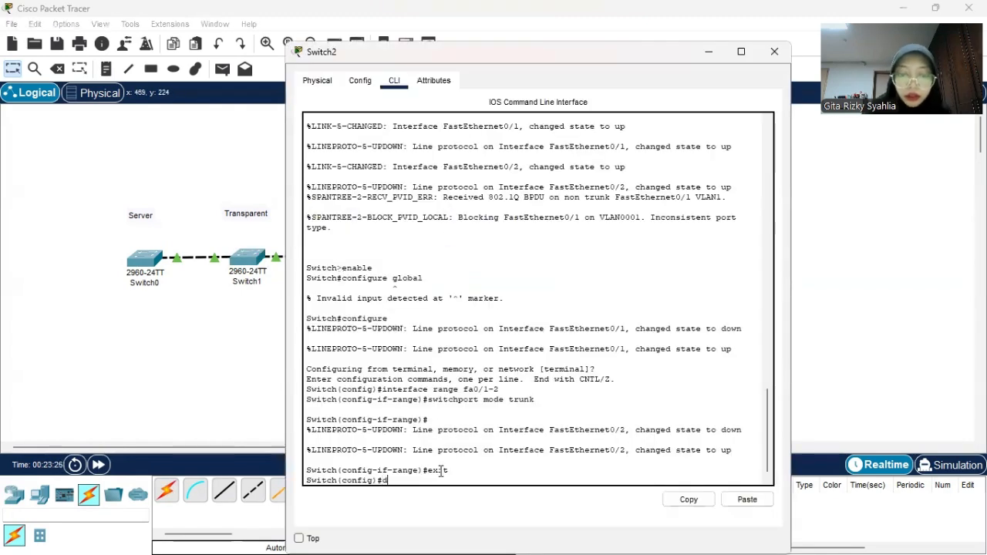
{"action": "type", "text": "o write"}
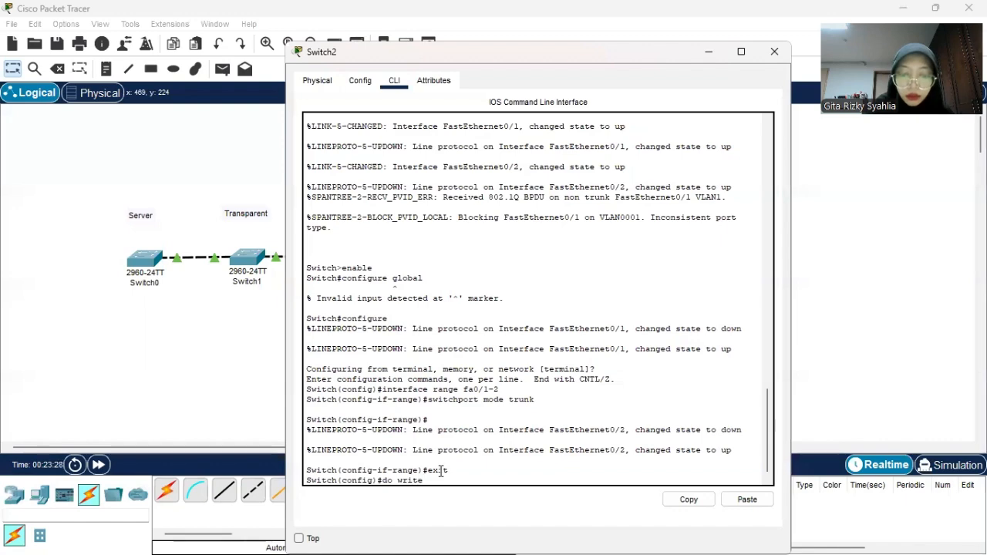
{"action": "key", "text": "Return"}
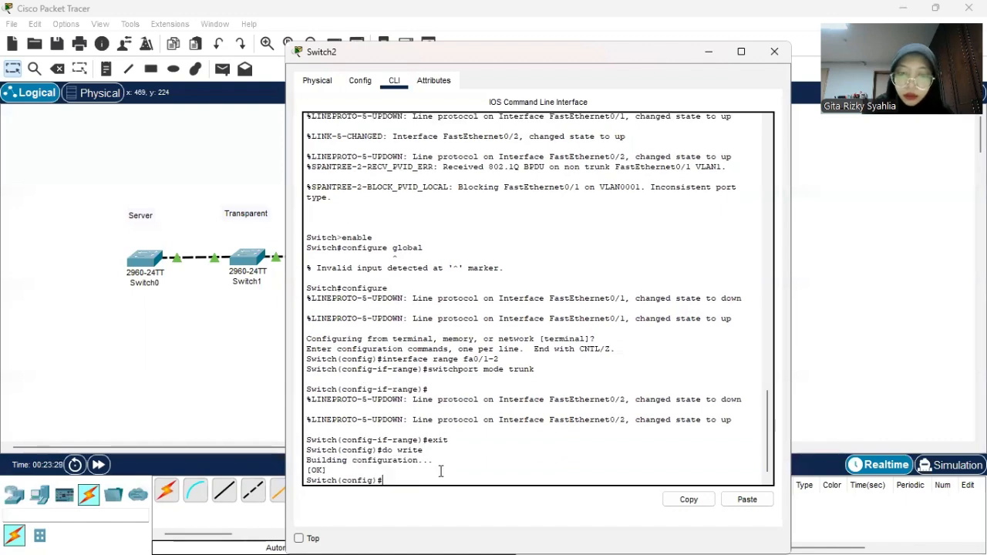
{"action": "left_click", "coordinate": [263, 404]}
- Save Switch3's configuration with do write in its command line interface, and leave the device window
{"action": "left_click", "coordinate": [442, 258]}
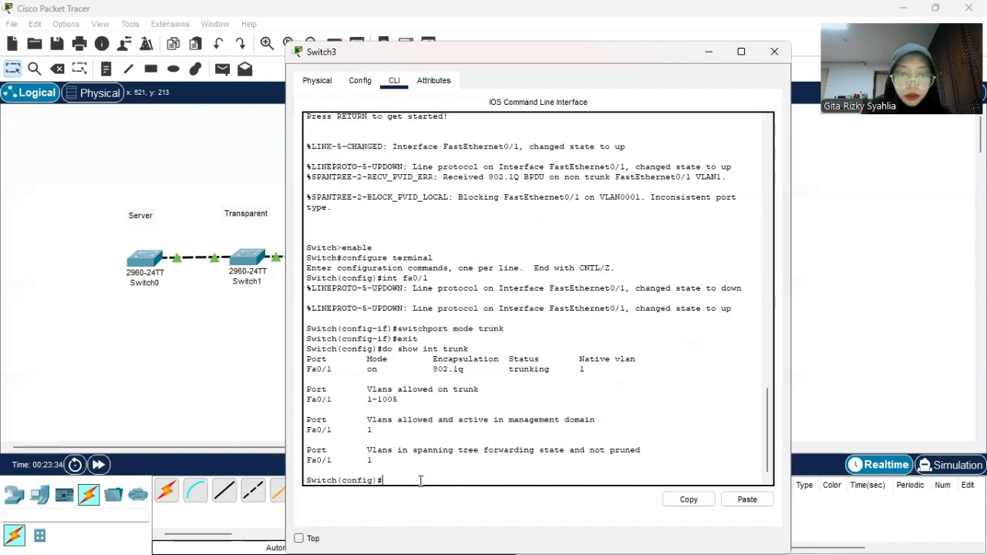
{"action": "type", "text": "do w"}
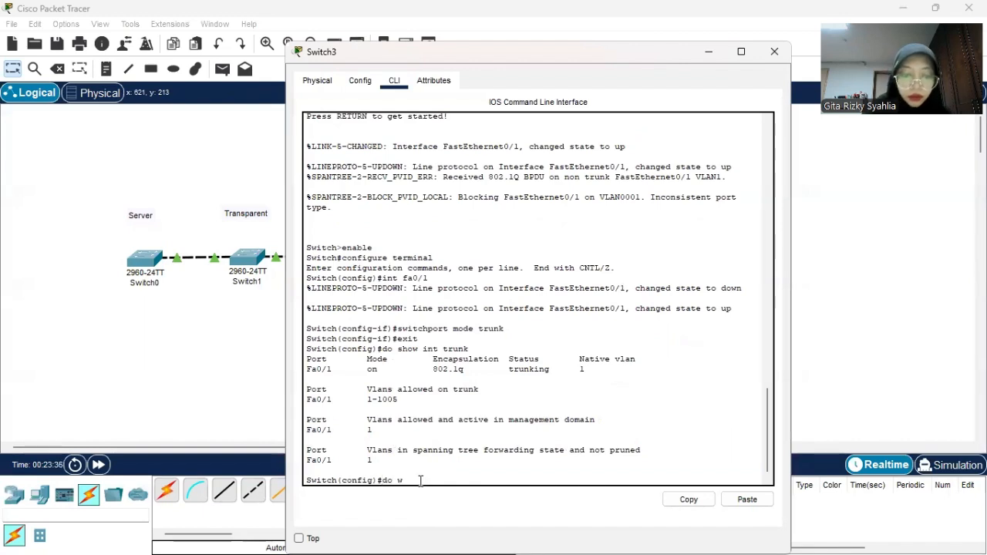
{"action": "type", "text": "rite"}
{"action": "key", "text": "Return"}
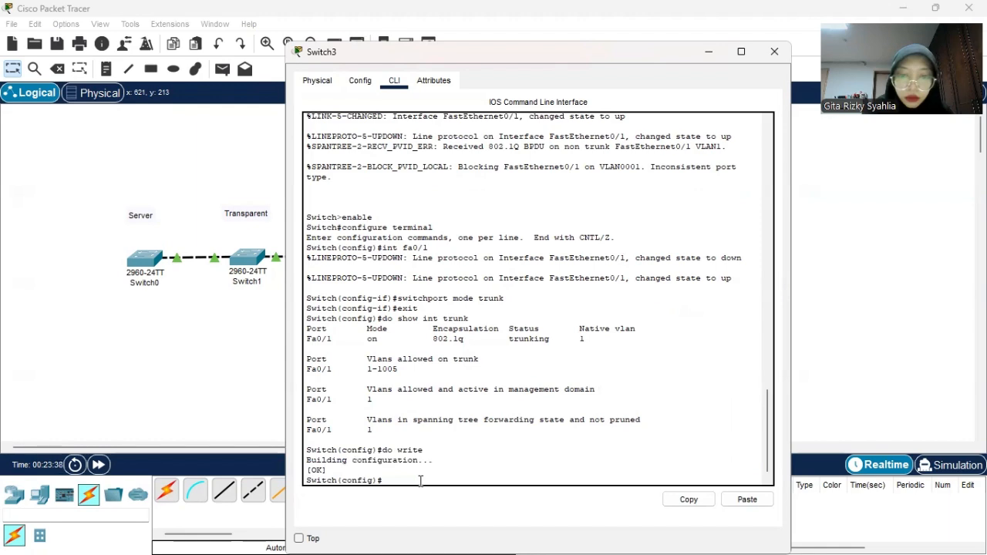
{"action": "left_click", "coordinate": [261, 421]}
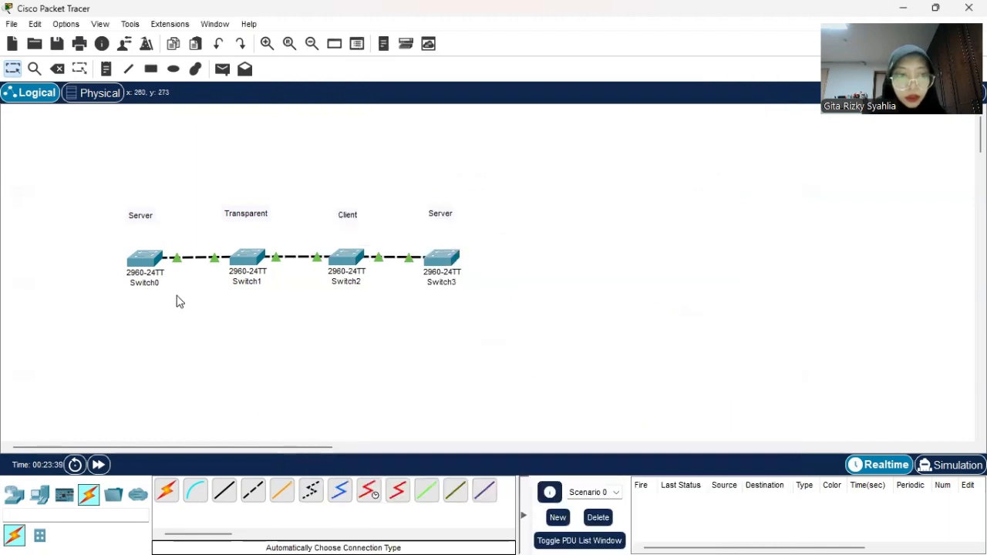
- Set Switch0 to VTP server mode with vtp mode server in its command line interface
{"action": "left_click", "coordinate": [148, 264]}
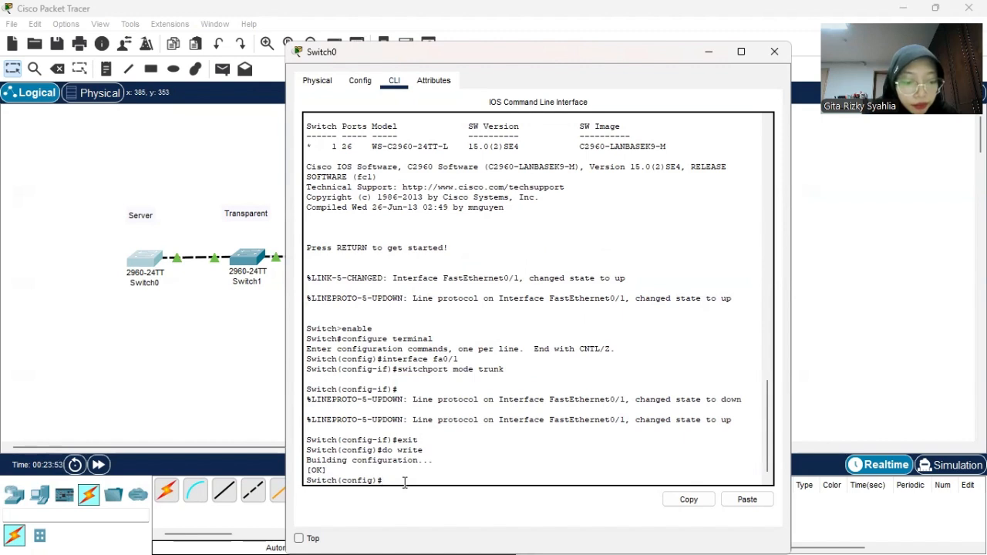
{"action": "type", "text": "v"}
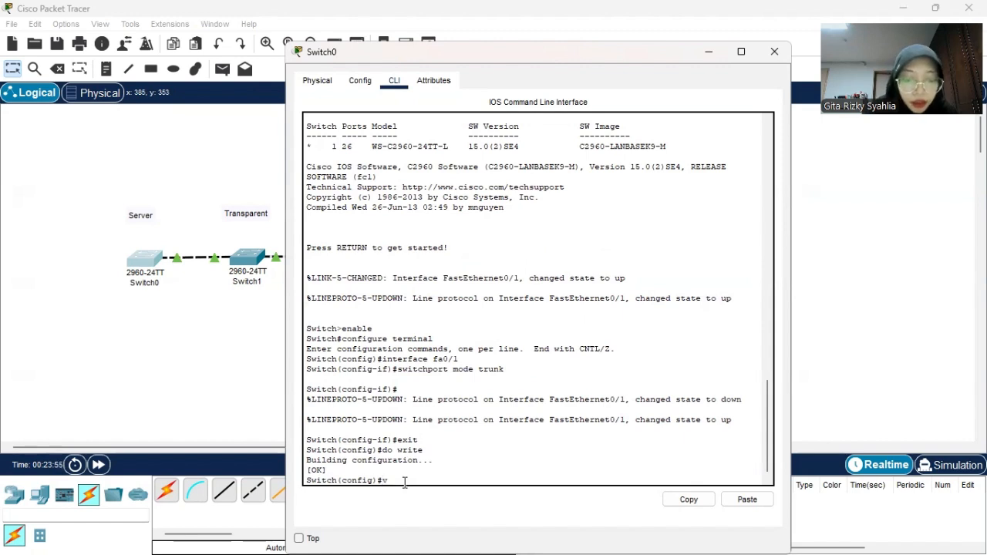
{"action": "type", "text": "tp mo"}
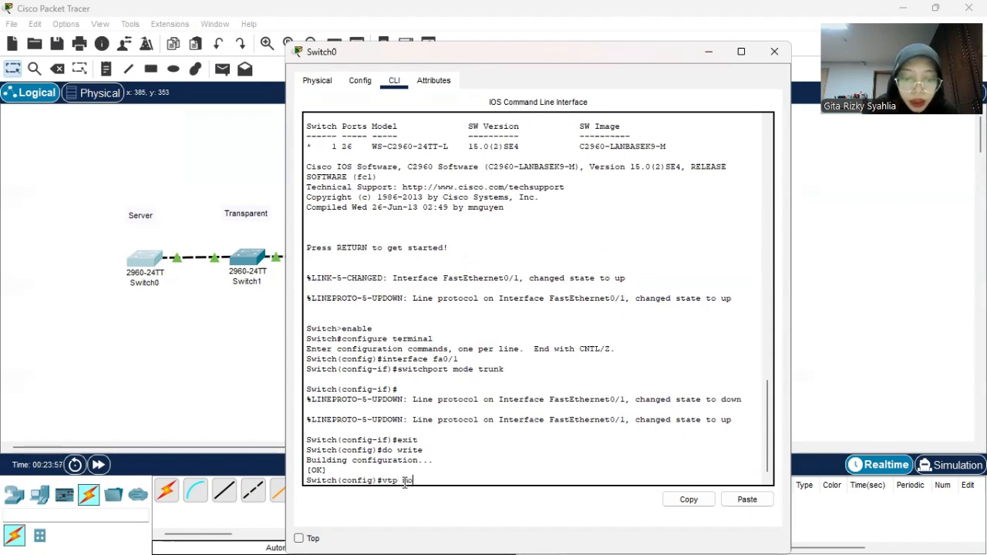
{"action": "type", "text": "de server"}
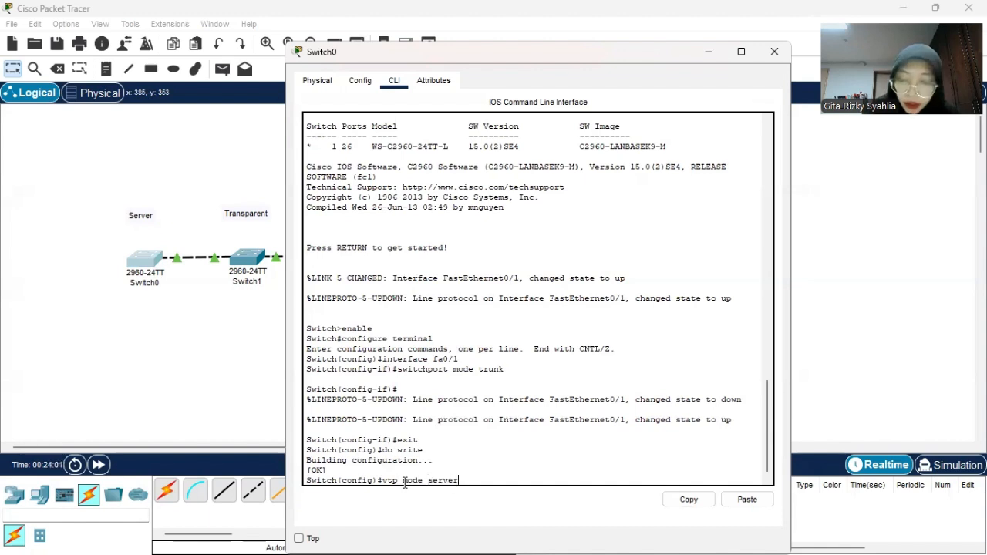
{"action": "key", "text": "Return"}
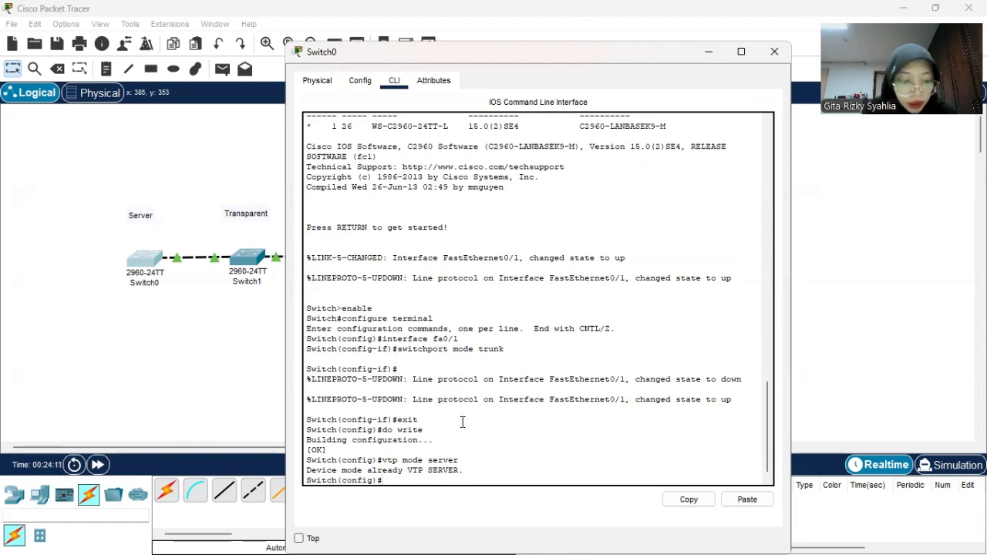
- Set Switch0's VTP domain name to FICT with the vtp domain command
{"action": "type", "text": "vtp"}
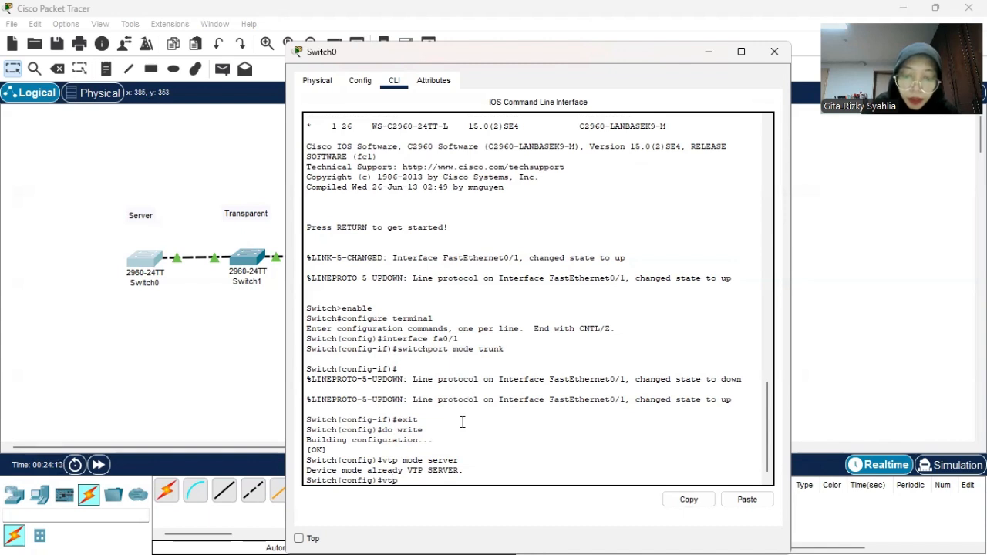
{"action": "type", "text": " domain"}
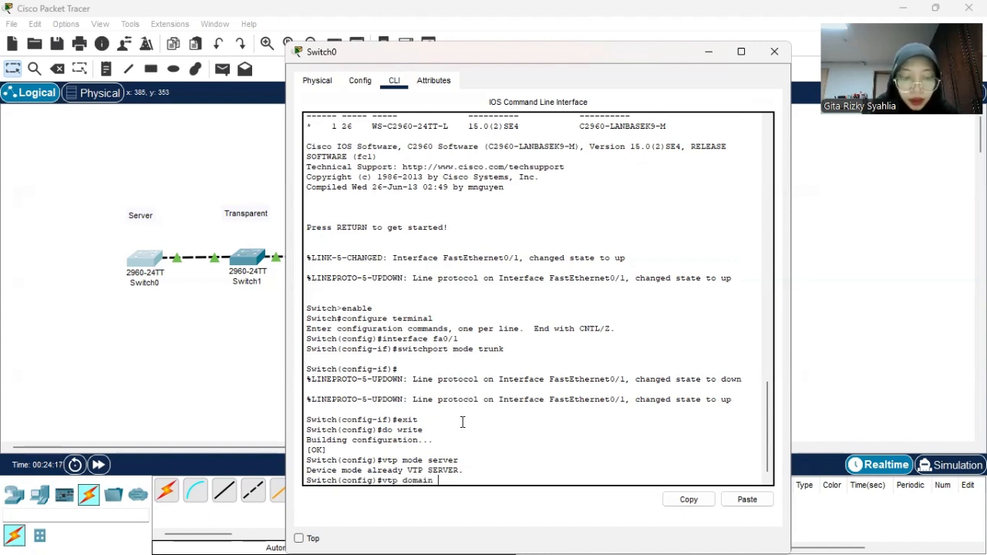
{"action": "type", "text": " FICT"}
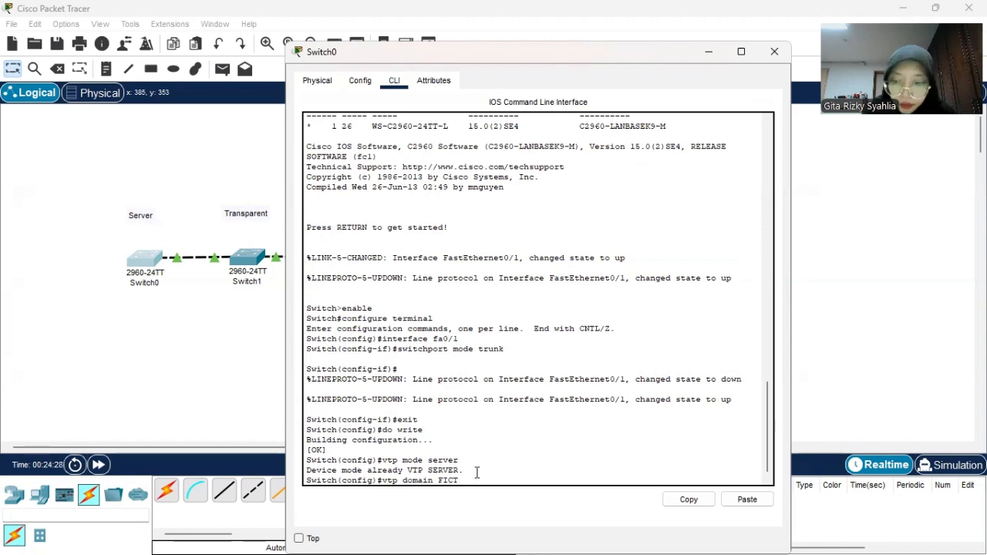
{"action": "key", "text": "Return"}
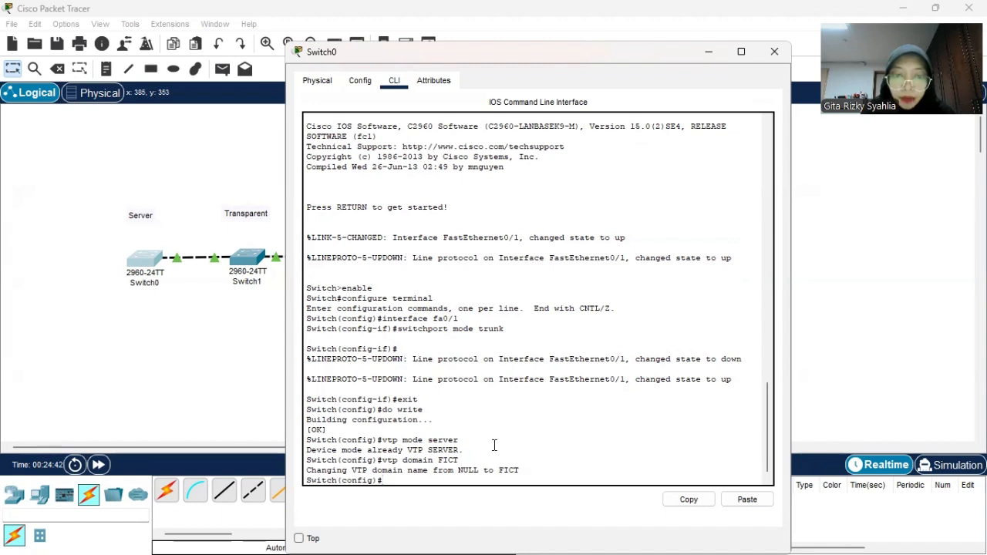
- Enter the VTP password on Switch0 with the vtp password command
{"action": "type", "text": "vtp password"}
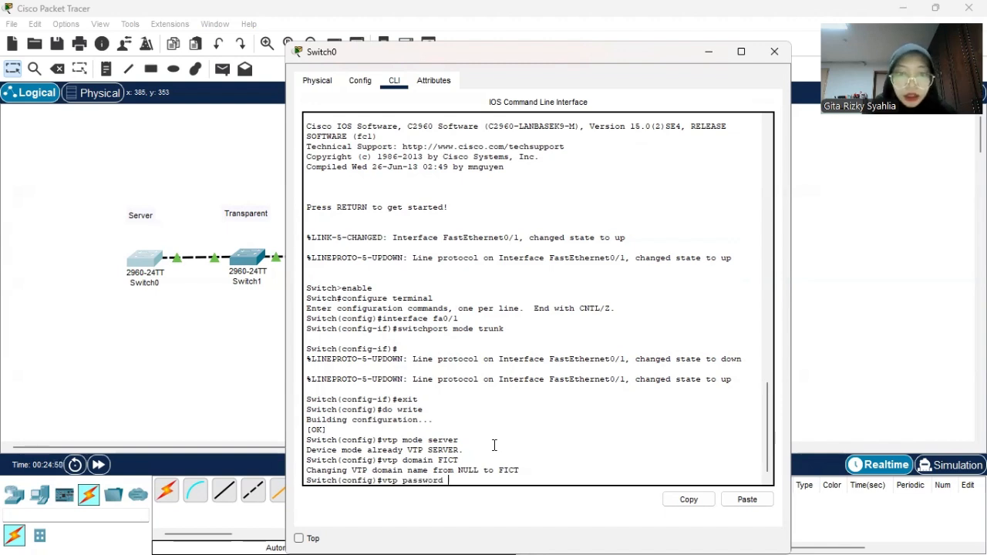
{"action": "type", "text": " 123"}
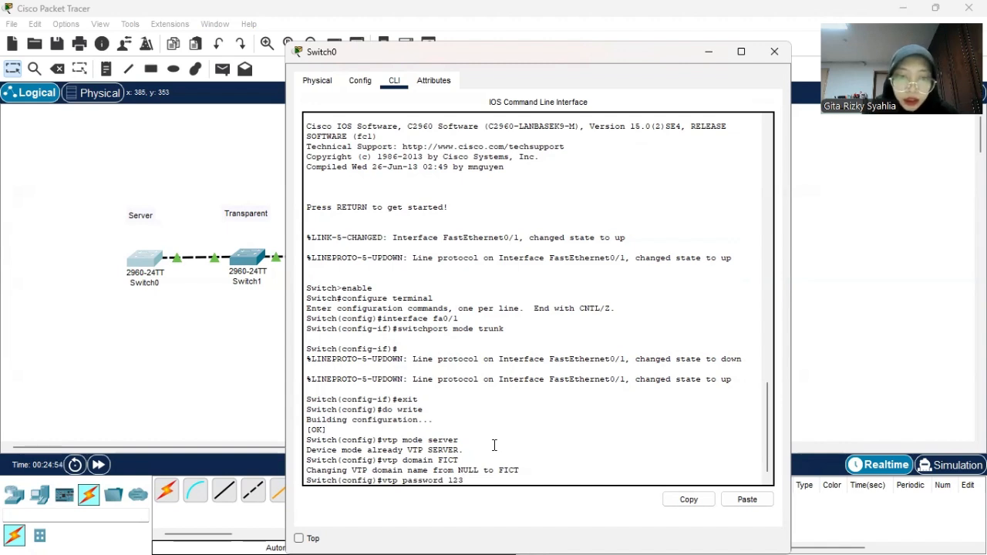
{"action": "key", "text": "Return"}
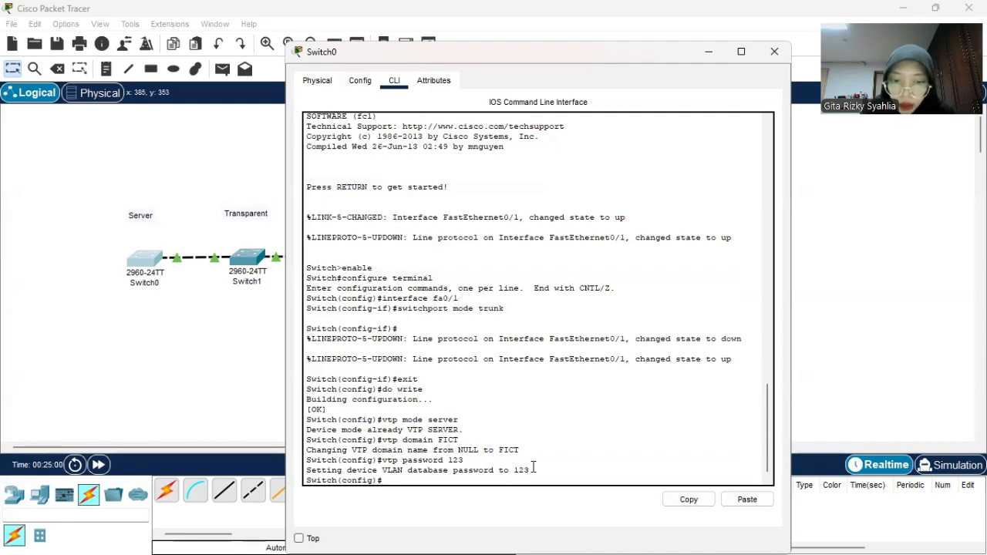
- Save Switch0's VTP configuration with do write, and leave the device window
{"action": "scroll", "coordinate": [533, 467], "scroll_direction": "down", "scroll_amount": 1}
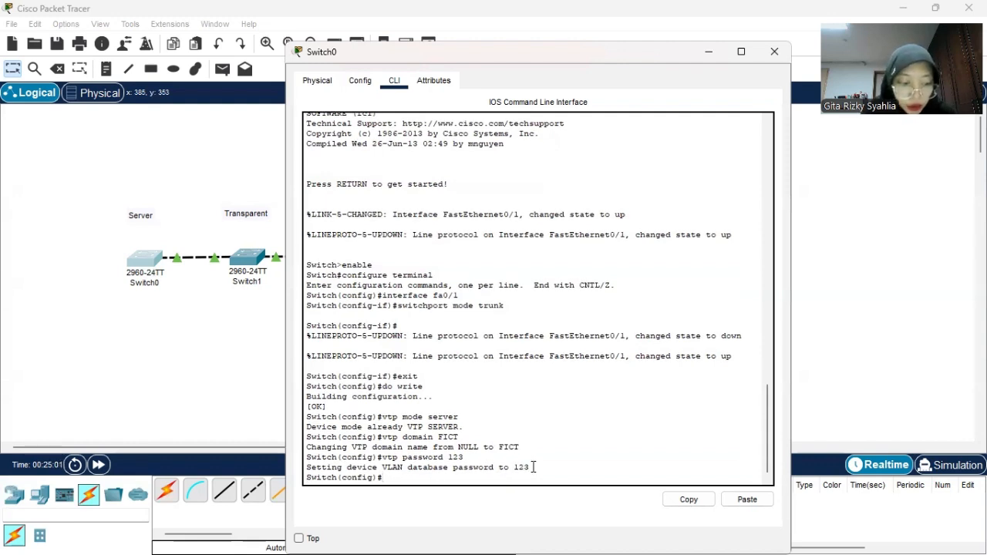
{"action": "type", "text": "do write"}
{"action": "key", "text": "Return"}
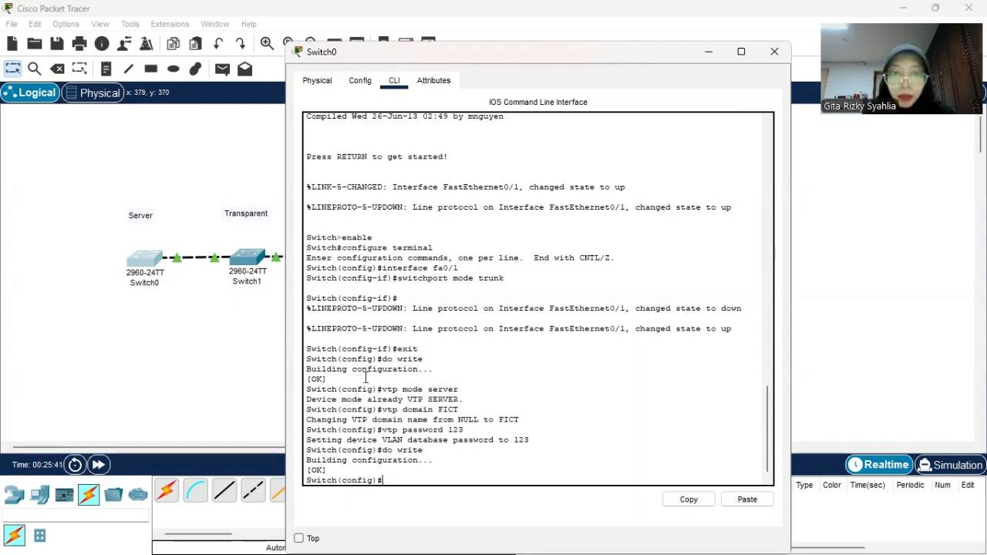
{"action": "left_click", "coordinate": [231, 355]}
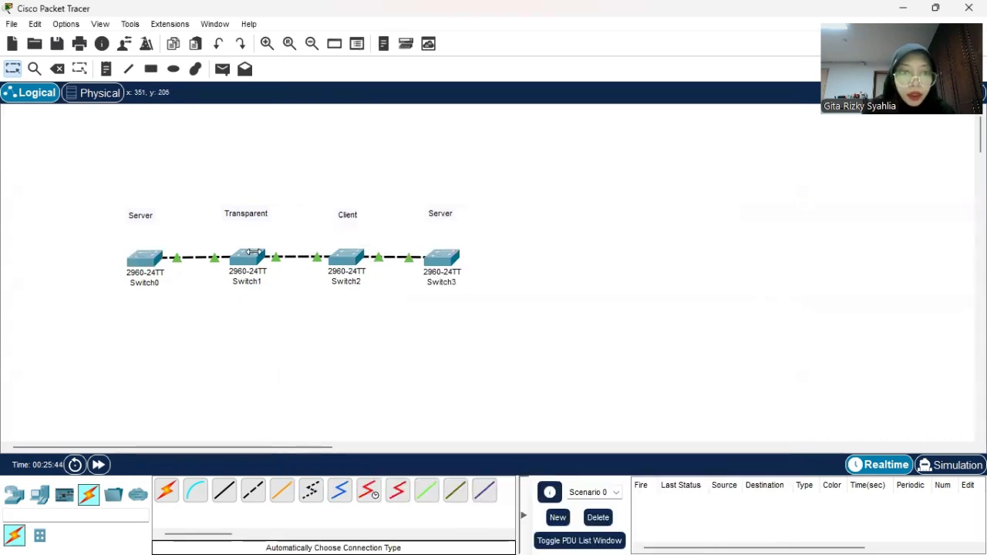
- Set Switch1 to VTP transparent mode with vtp mode transparent in its command line interface
{"action": "left_click", "coordinate": [248, 254]}
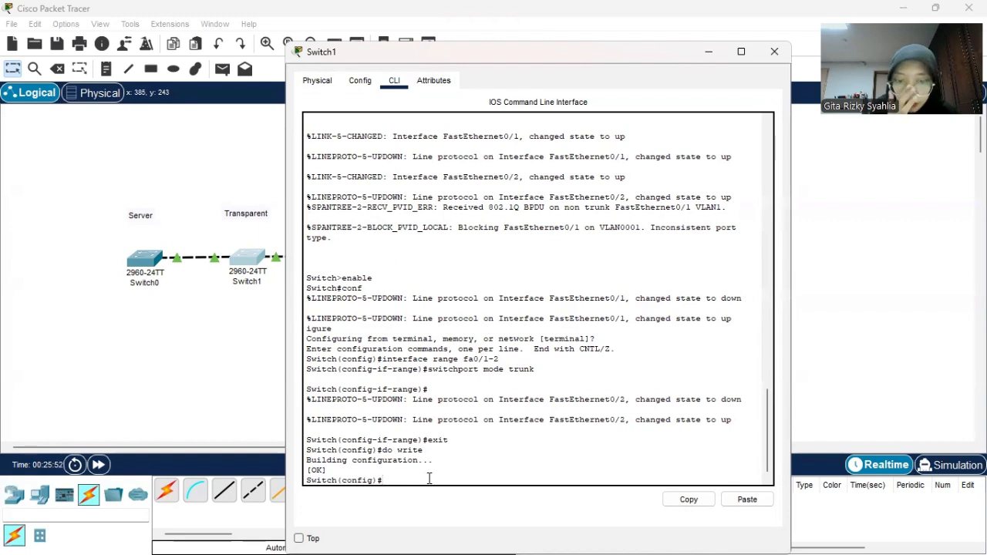
{"action": "type", "text": "vtp mode transparent"}
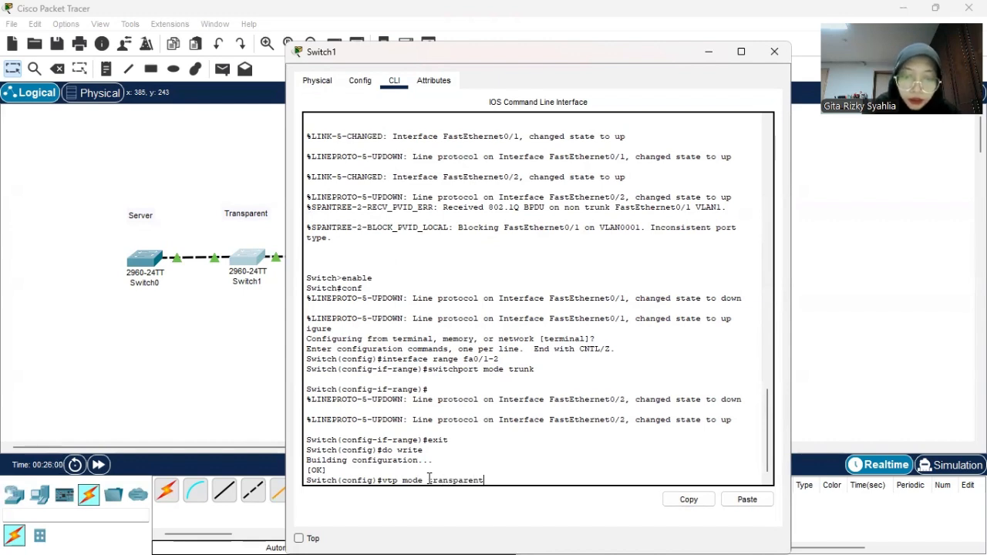
{"action": "key", "text": "Return"}
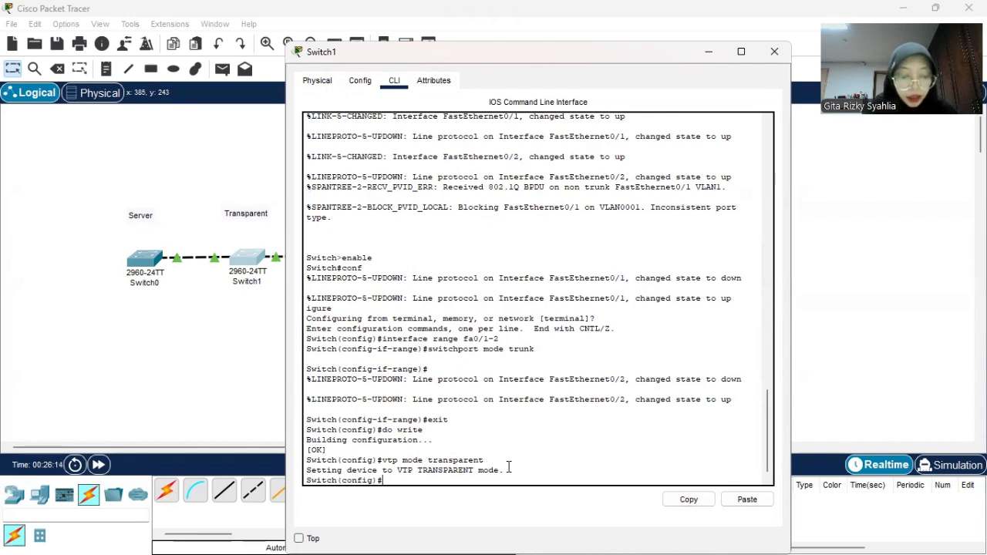
- Set Switch1's VTP domain name to FICT with the vtp domain command
{"action": "type", "text": "vt"}
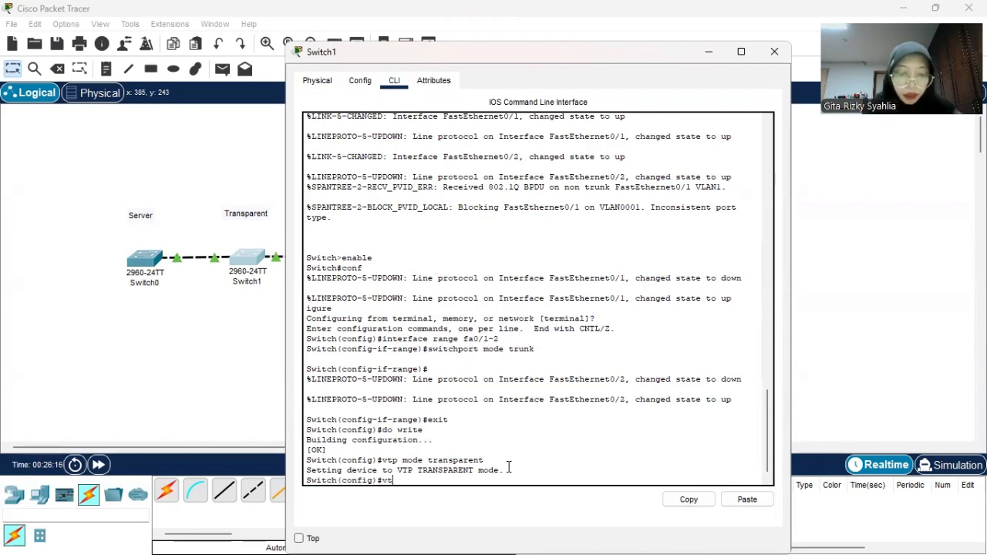
{"action": "type", "text": "p domain"}
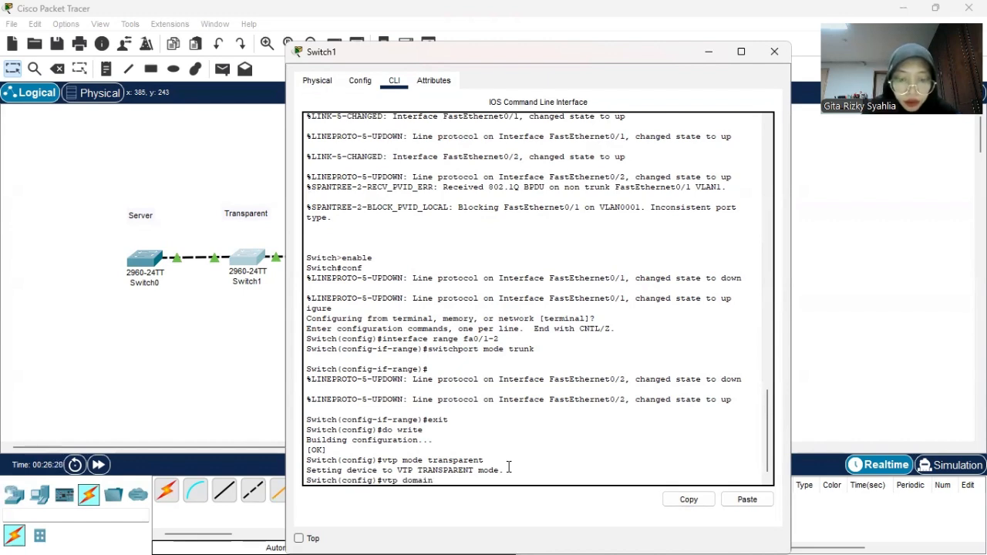
{"action": "type", "text": " Fi"}
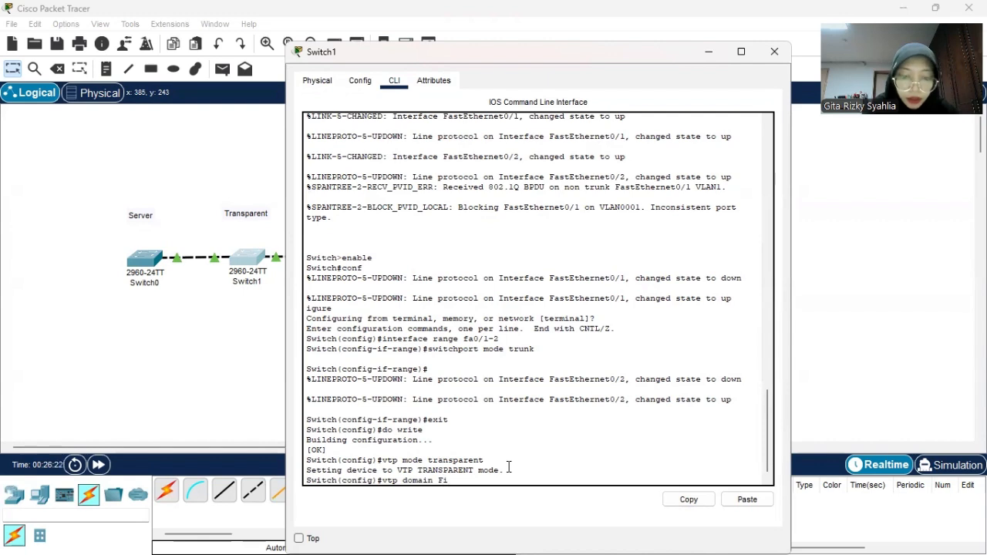
{"action": "key", "text": "BackSpace"}
{"action": "type", "text": "ICT"}
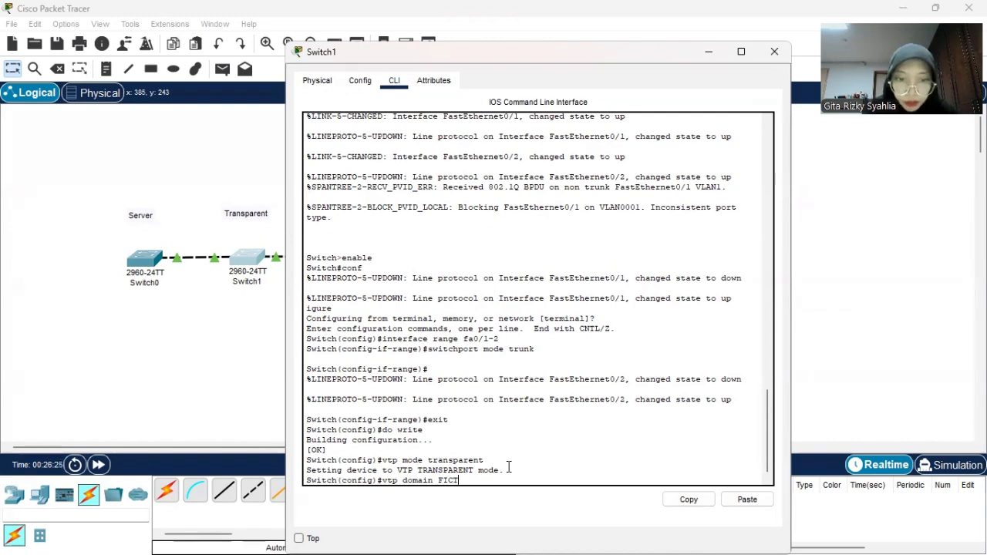
{"action": "key", "text": "Return"}
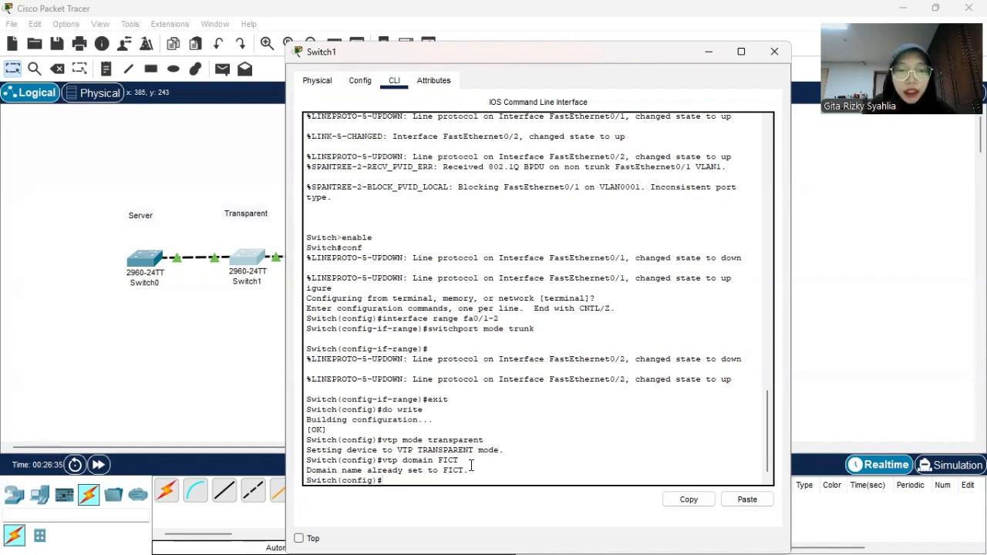
- Enter the VTP password on Switch1 with the vtp password command
{"action": "type", "text": "vtp p"}
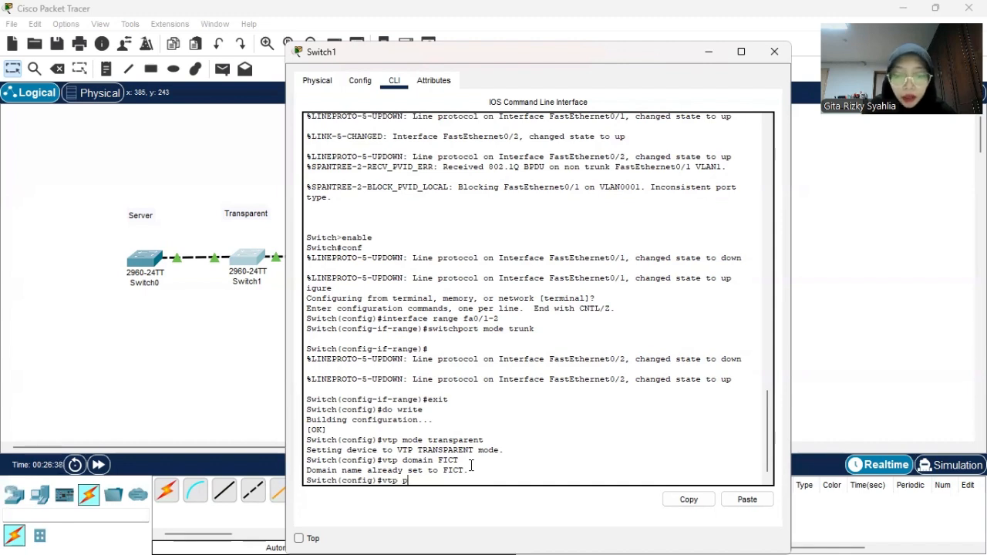
{"action": "key", "text": "Caps_Lock"}
{"action": "key", "text": "Caps_Lock"}
{"action": "type", "text": "assword 123"}
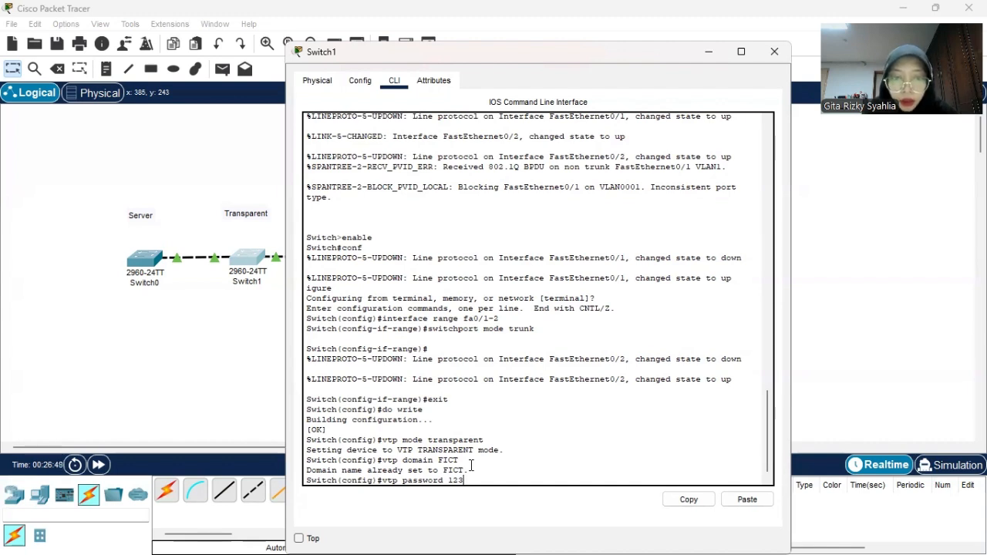
{"action": "key", "text": "Return"}
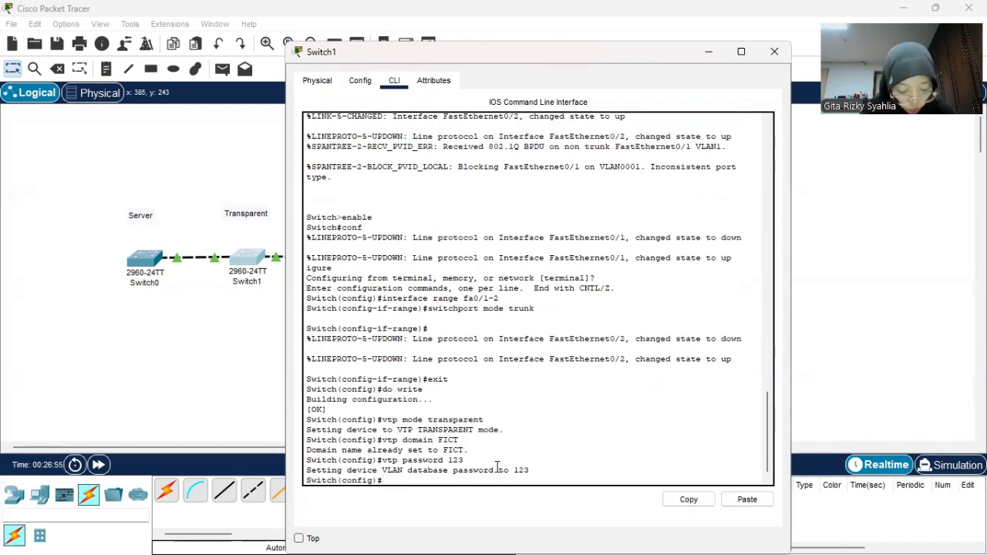
- Save Switch1's VTP configuration with do write, and leave the device window
{"action": "type", "text": "do writ"}
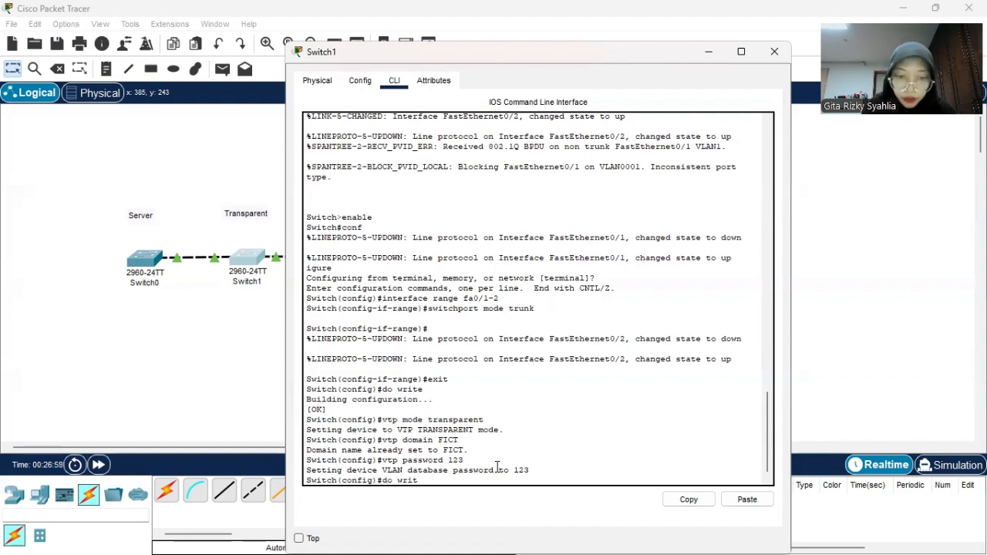
{"action": "type", "text": "e"}
{"action": "key", "text": "Return"}
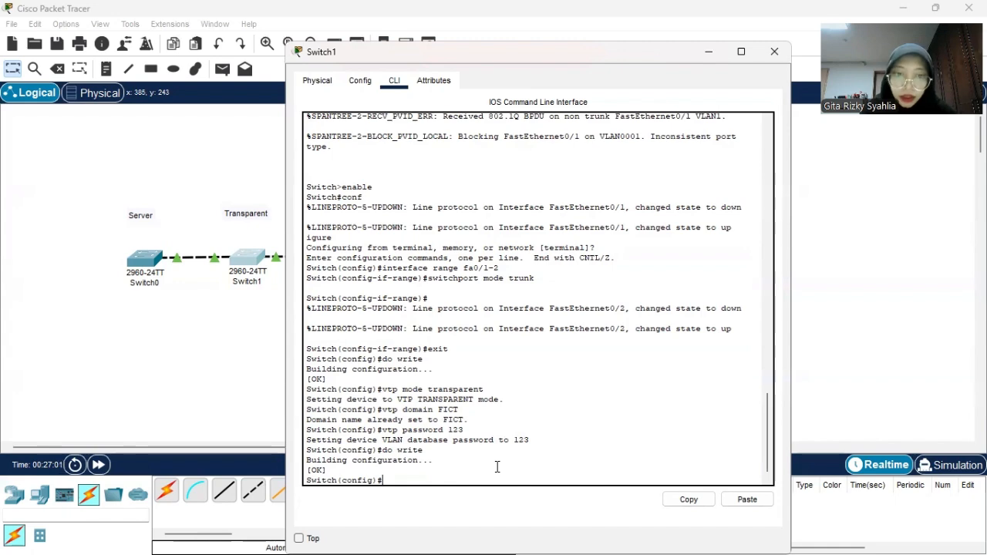
{"action": "left_click", "coordinate": [243, 391]}
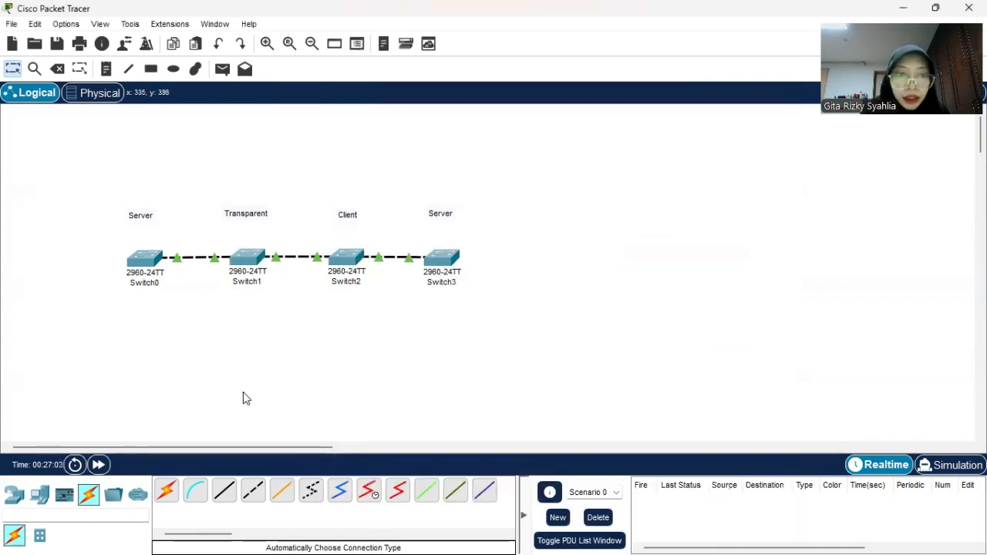
- Set Switch2 to VTP client mode and its VTP domain name to FICT in its command line interface
{"action": "left_click", "coordinate": [354, 276]}
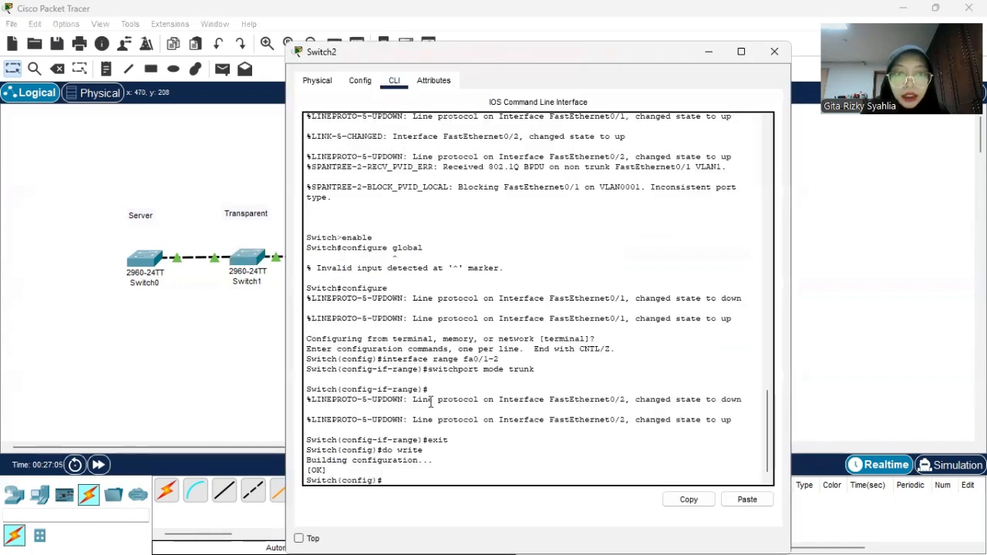
{"action": "type", "text": "vtp"}
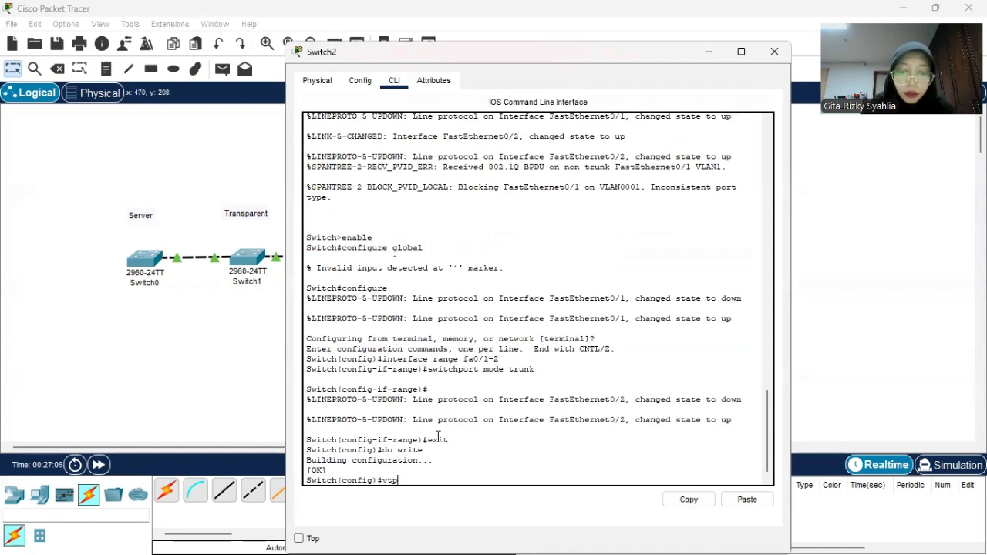
{"action": "type", "text": " mode client"}
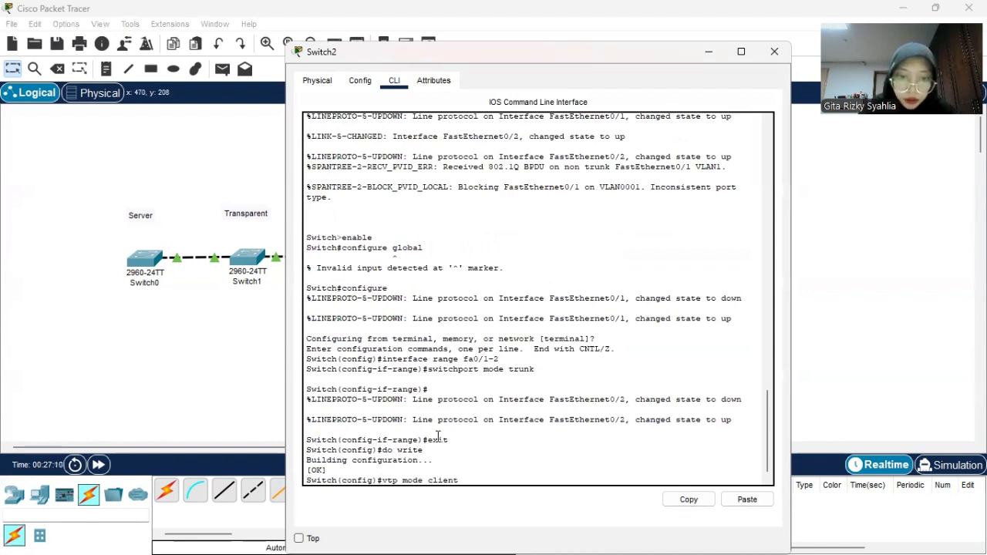
{"action": "key", "text": "Return"}
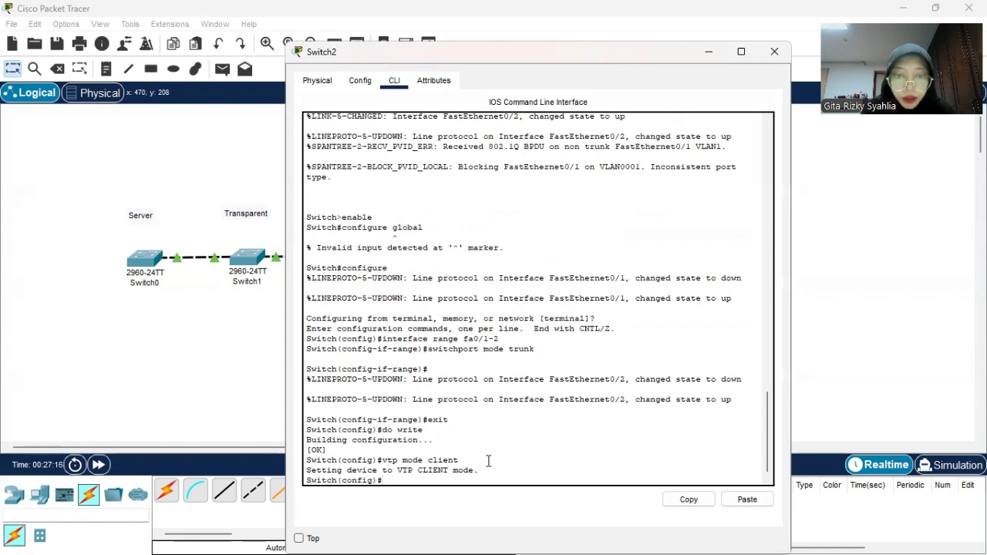
{"action": "type", "text": "vtp domain FICT"}
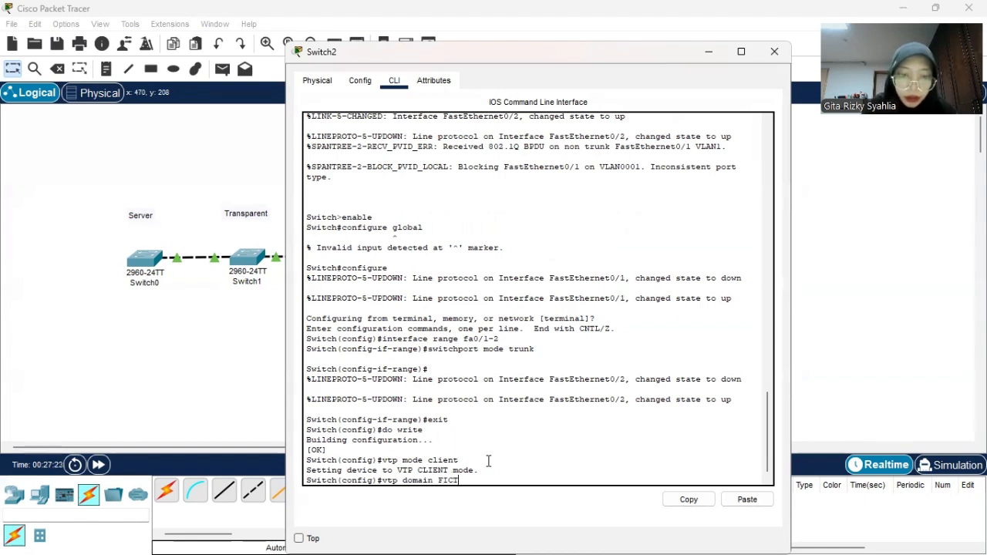
{"action": "key", "text": "Return"}
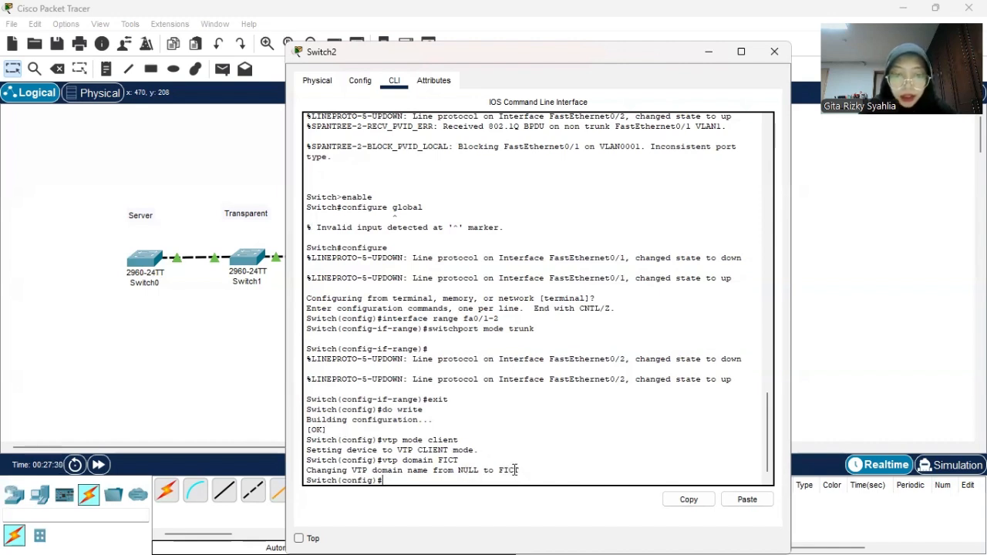
- Enter the VTP password on Switch2 with the vtp password command and save its configuration with do write
{"action": "type", "text": "vtp password"}
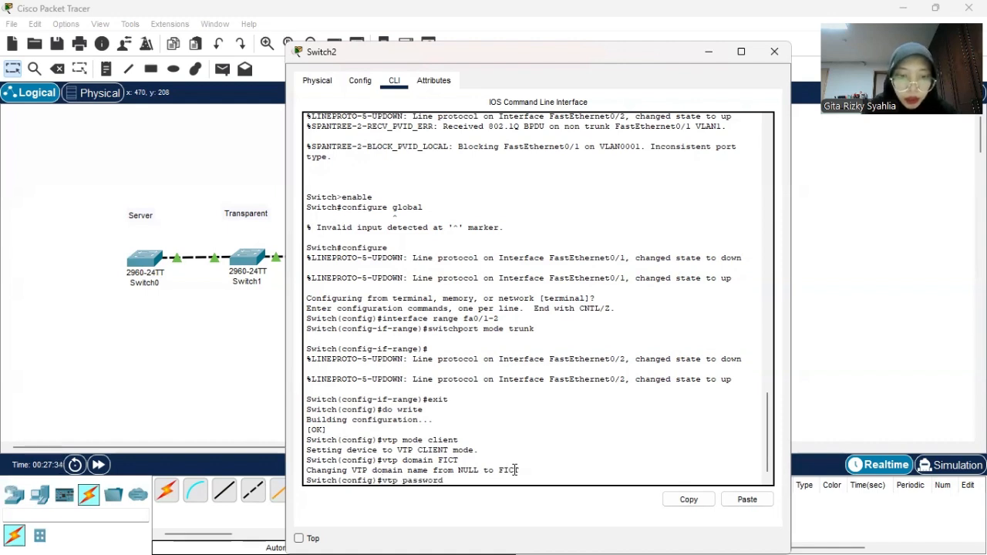
{"action": "type", "text": " 123"}
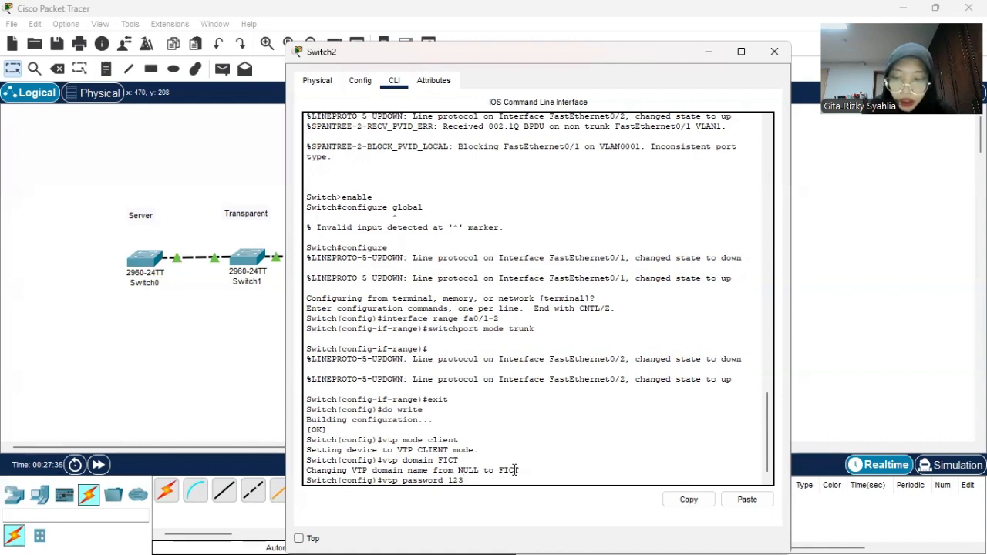
{"action": "key", "text": "Return"}
{"action": "key", "text": "Return"}
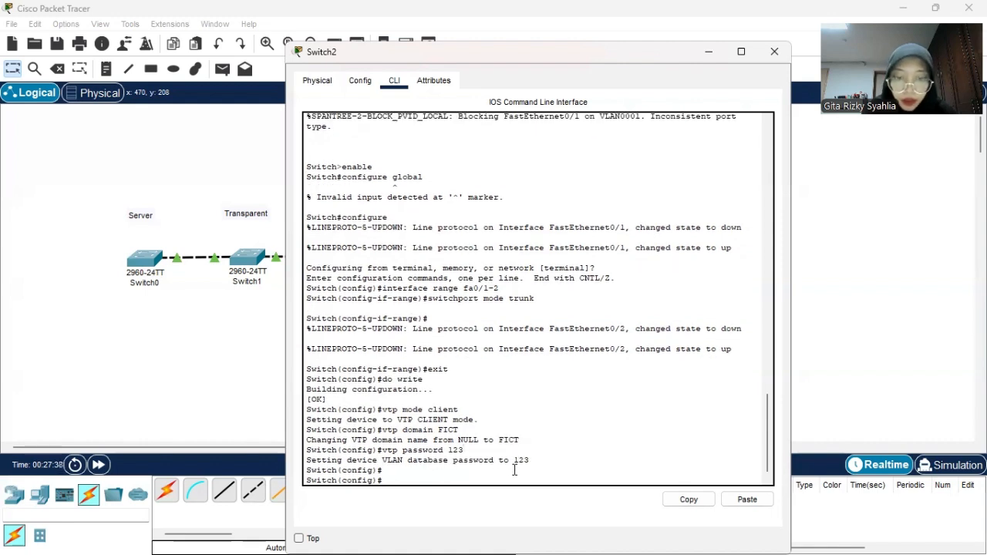
{"action": "type", "text": "do write"}
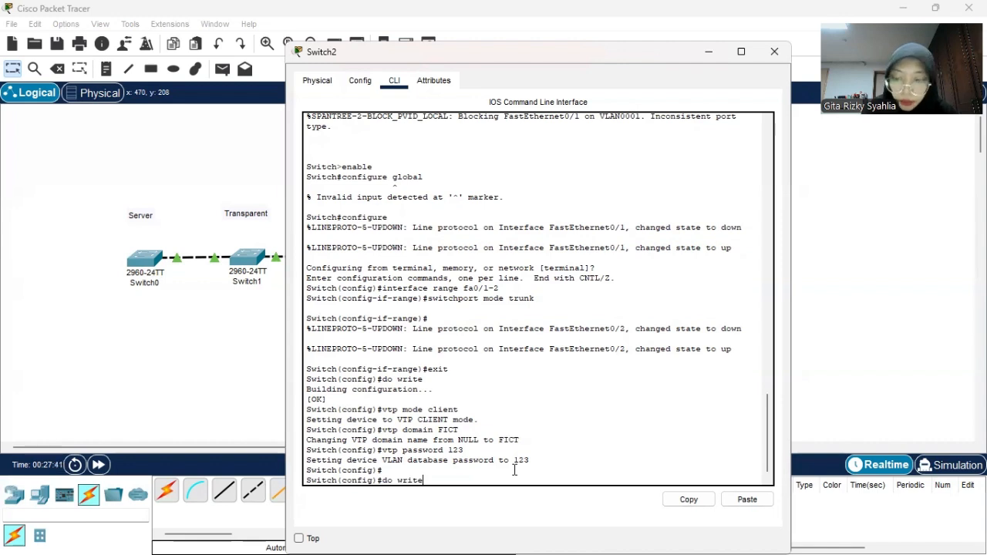
{"action": "key", "text": "Return"}
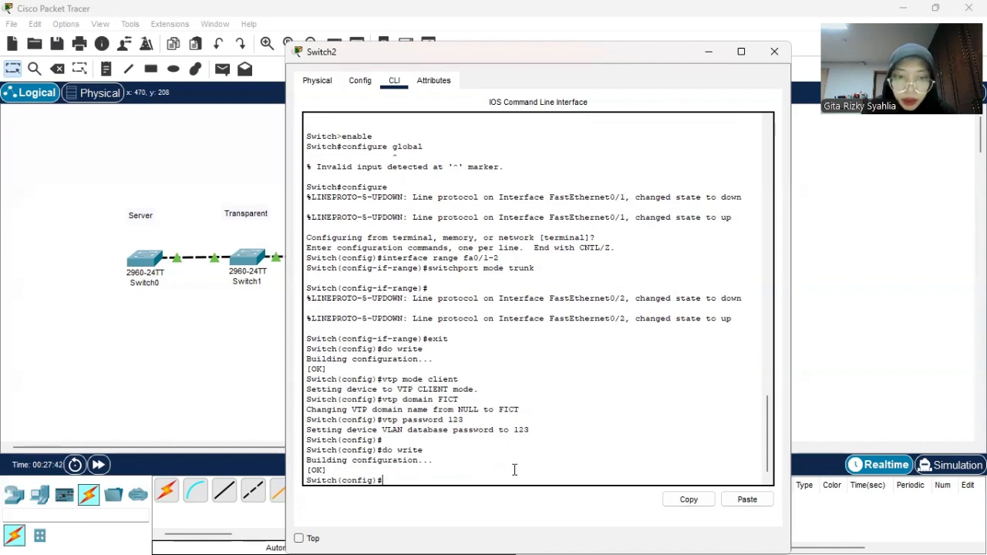
{"action": "left_click", "coordinate": [267, 372]}
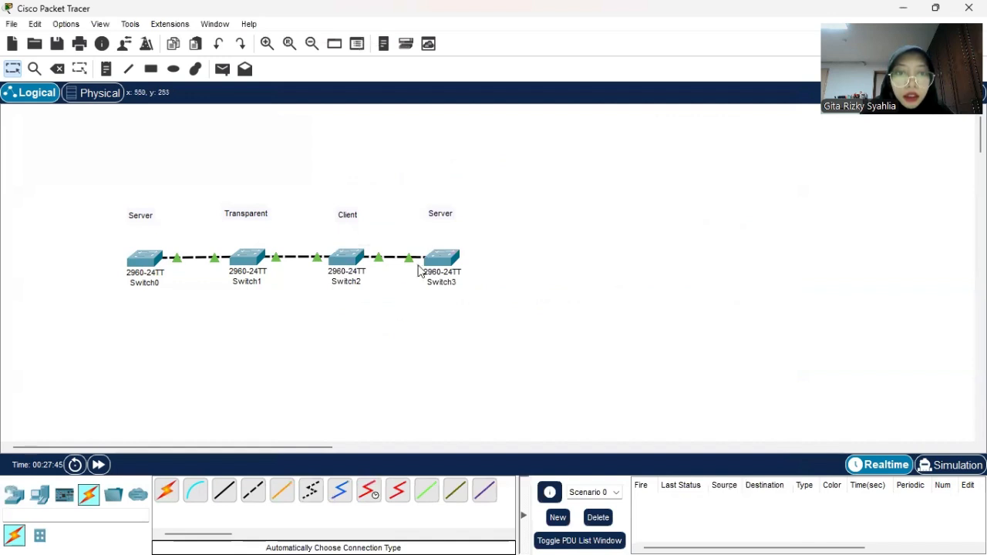
- Set Switch3 to VTP server mode and its VTP domain name to FICT in its command line interface
{"action": "left_click", "coordinate": [441, 259]}
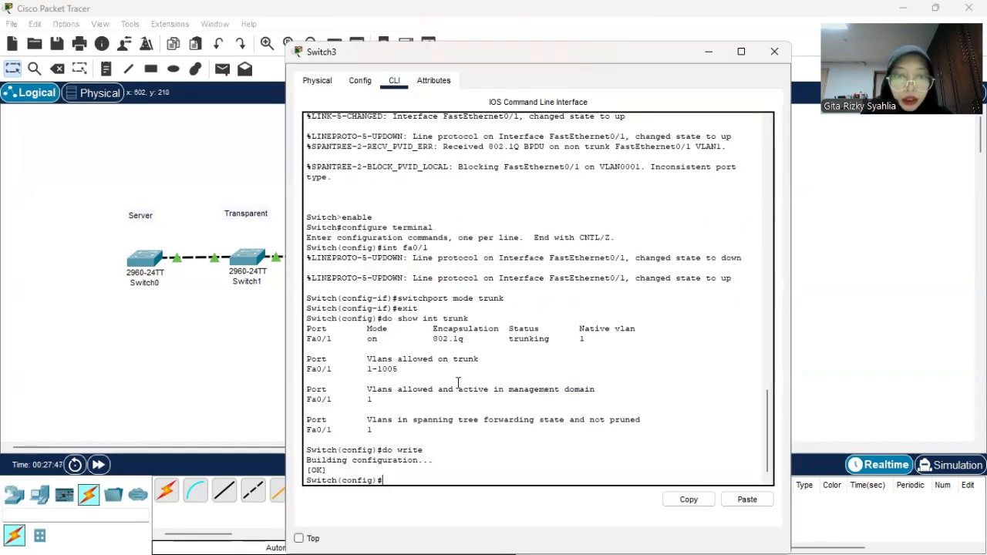
{"action": "type", "text": "vtp mode server"}
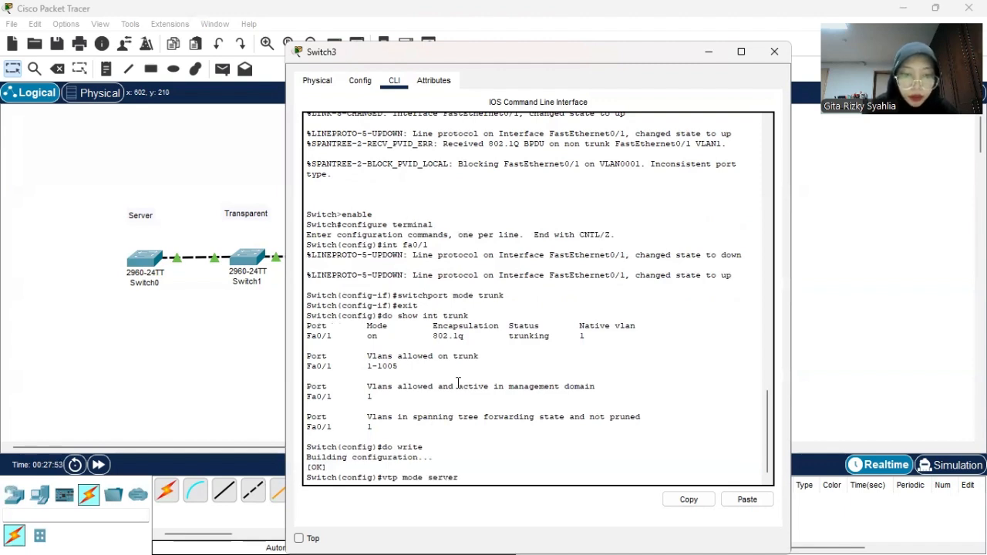
{"action": "key", "text": "Return"}
{"action": "type", "text": "vtp"}
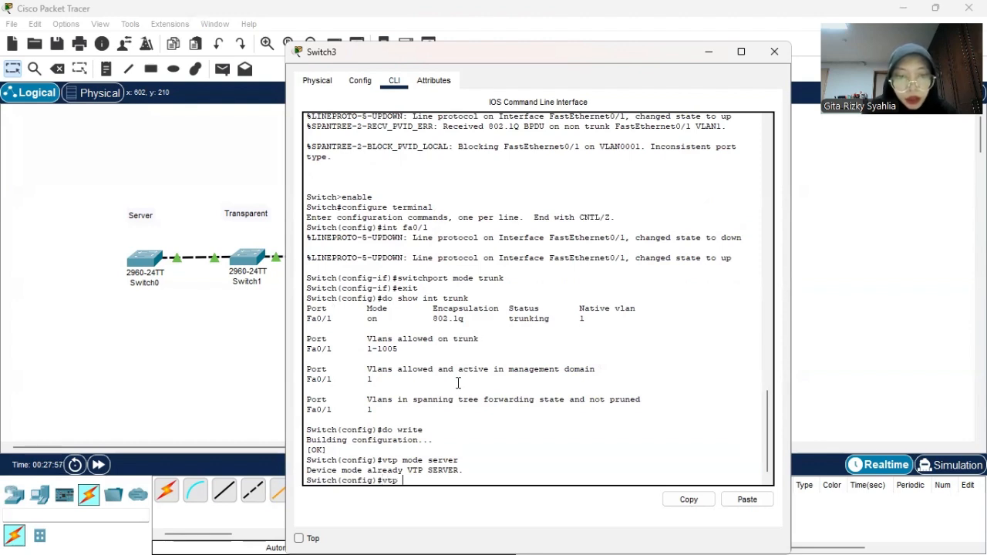
{"action": "type", "text": " domain FICT"}
{"action": "key", "text": "Return"}
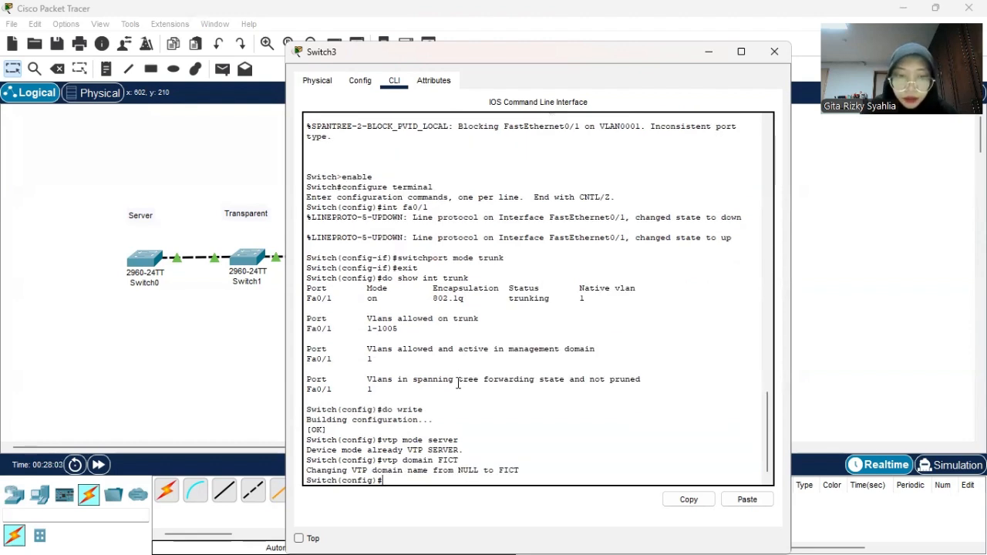
- Enter the VTP password on Switch3 with the vtp password command and save its configuration with do write
{"action": "type", "text": "vtp "}
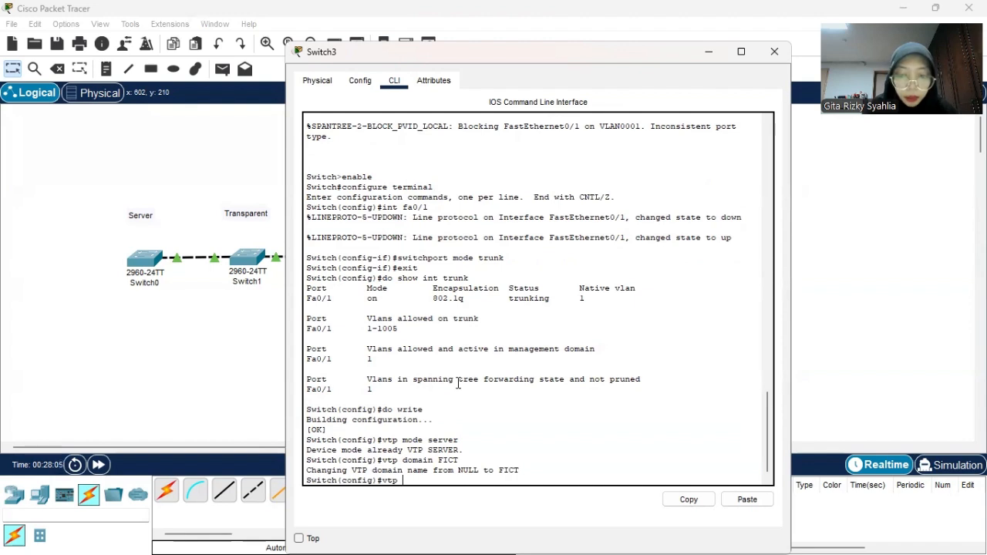
{"action": "type", "text": "password"}
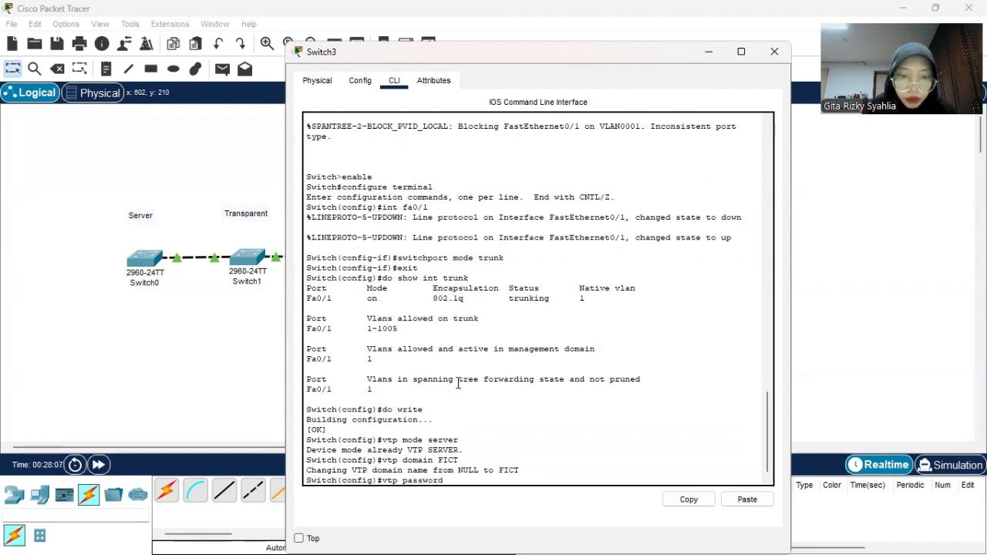
{"action": "type", "text": " 123"}
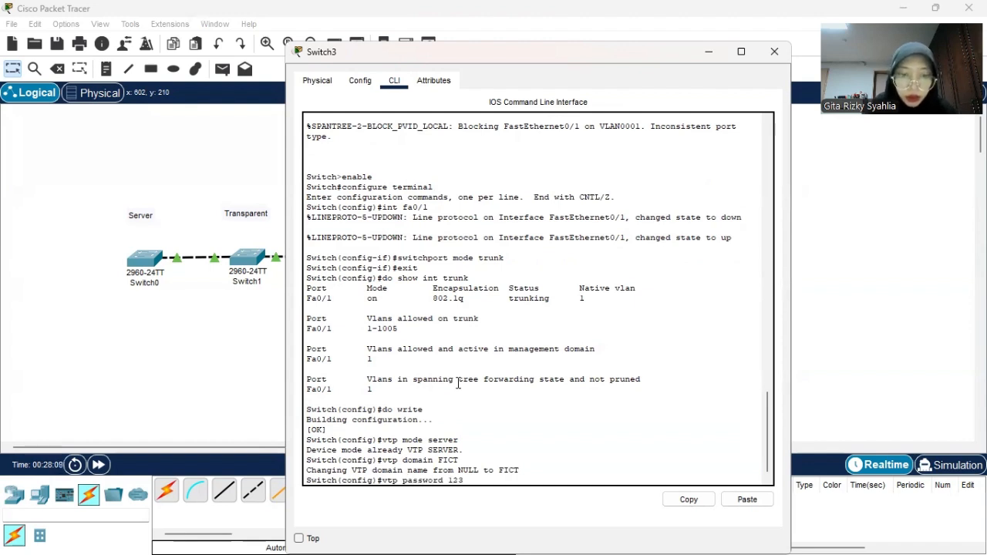
{"action": "key", "text": "Return"}
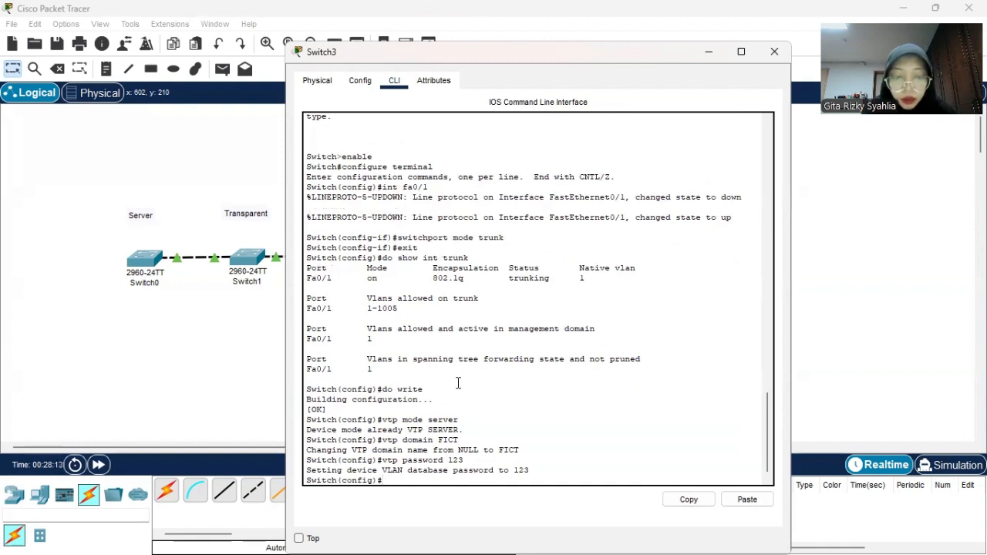
{"action": "type", "text": "do wr"}
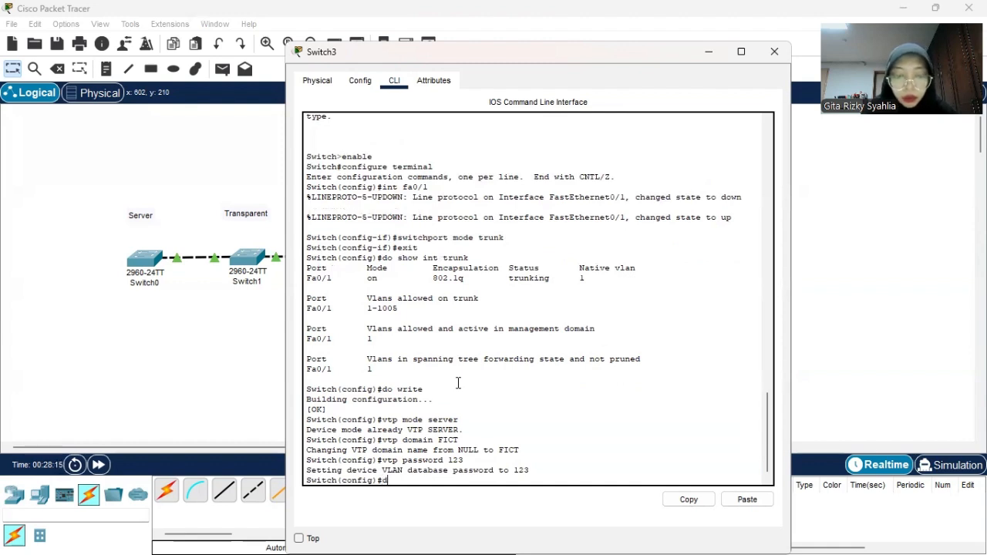
{"action": "type", "text": "te"}
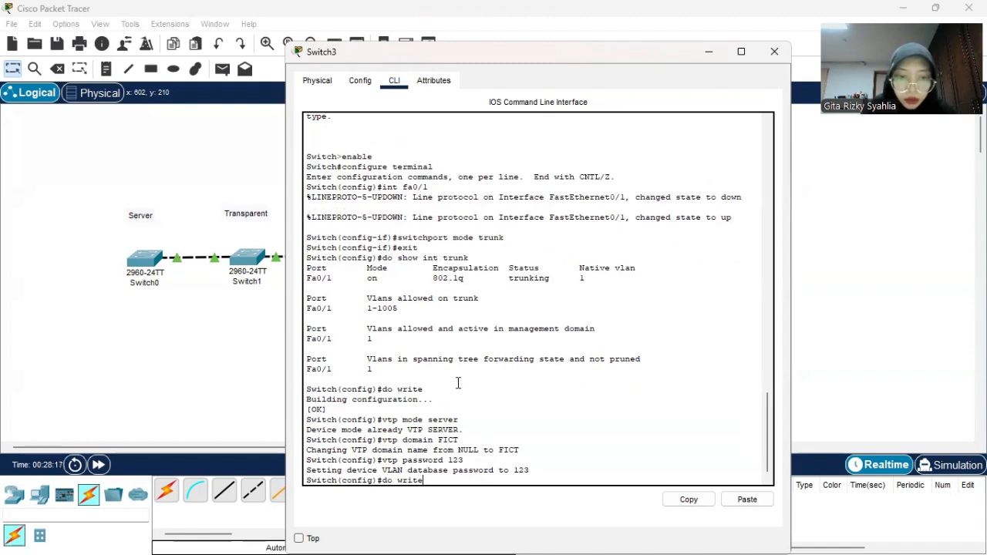
{"action": "key", "text": "Return"}
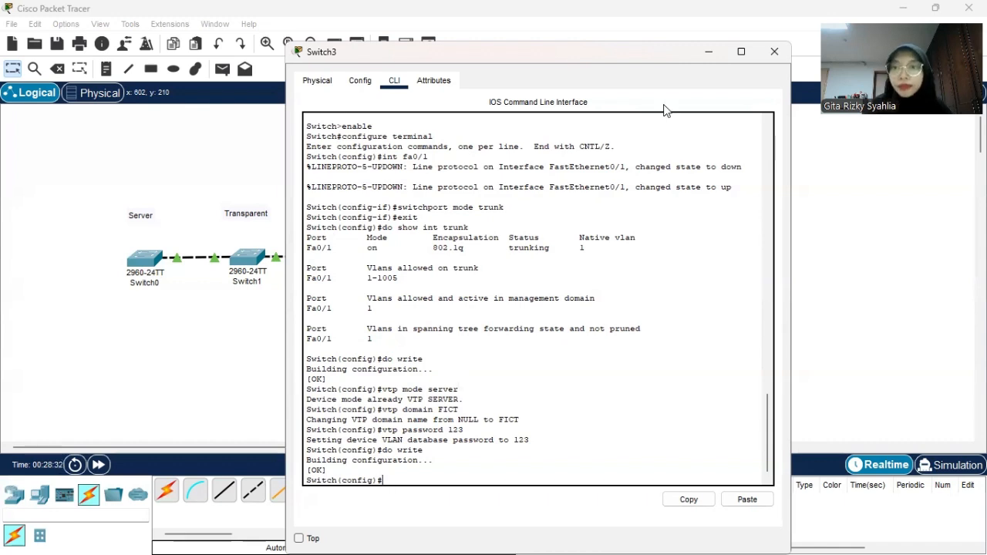
{"action": "left_click", "coordinate": [699, 57]}
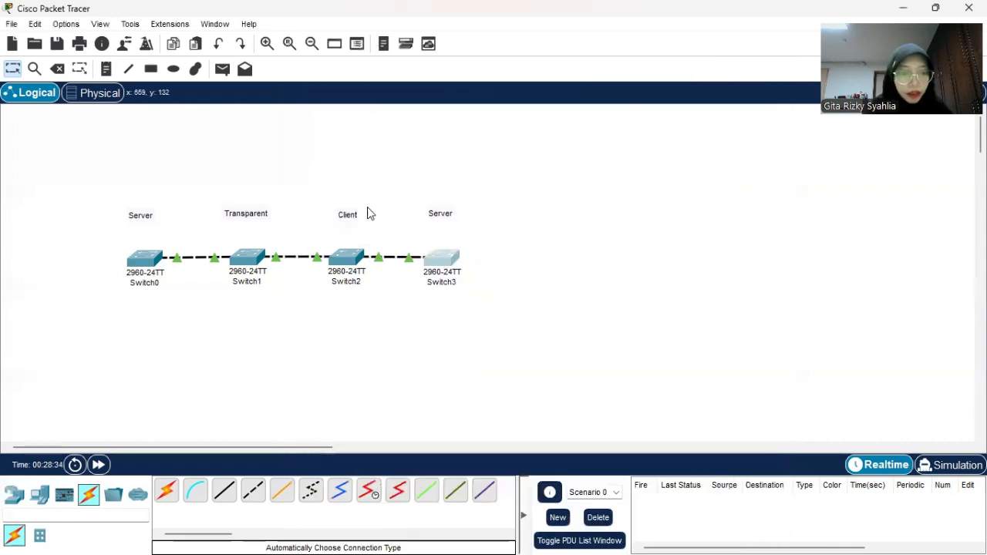
- Create VLAN 2 on Switch0 from its command line interface and name it HR
{"action": "left_click", "coordinate": [143, 266]}
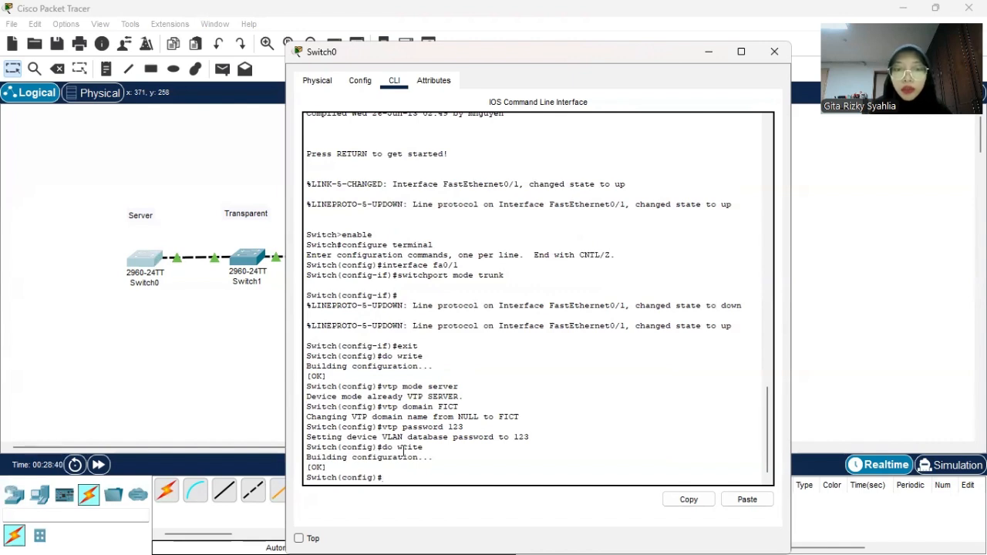
{"action": "type", "text": "vlan 2"}
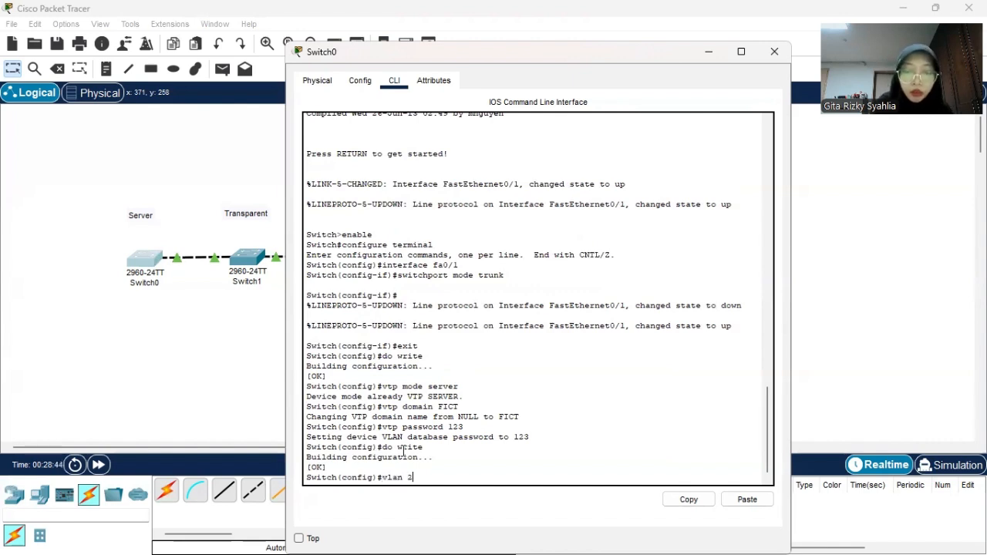
{"action": "key", "text": "Return"}
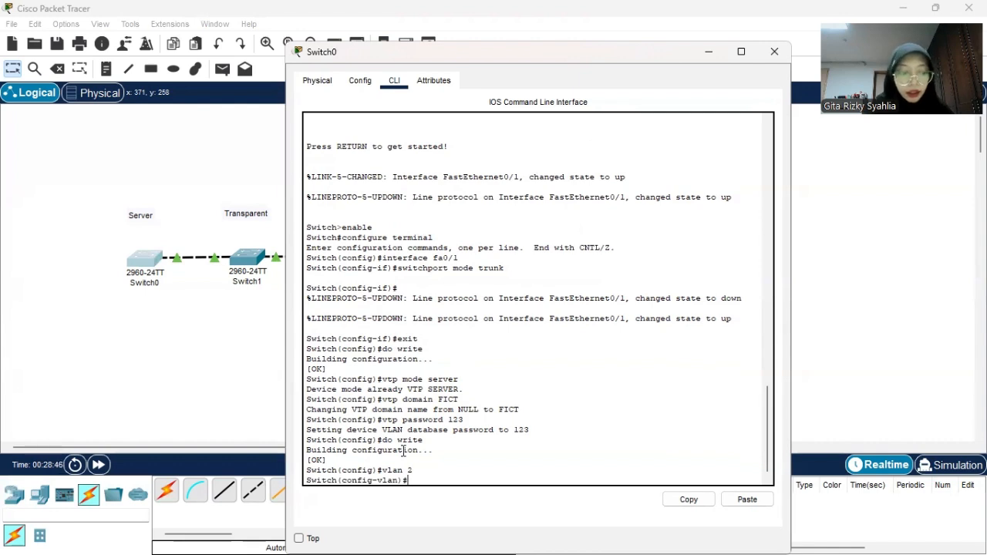
{"action": "type", "text": "n"}
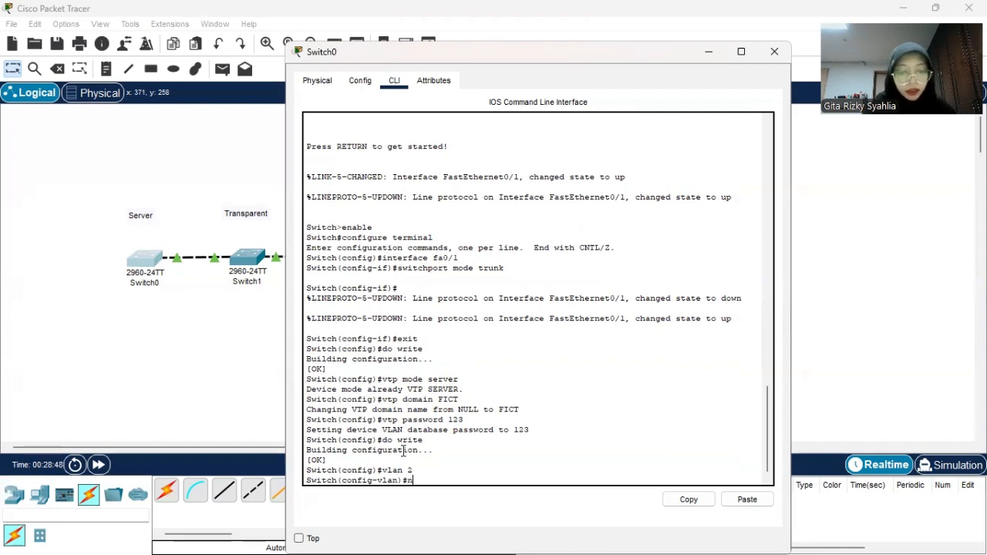
{"action": "type", "text": "ame"}
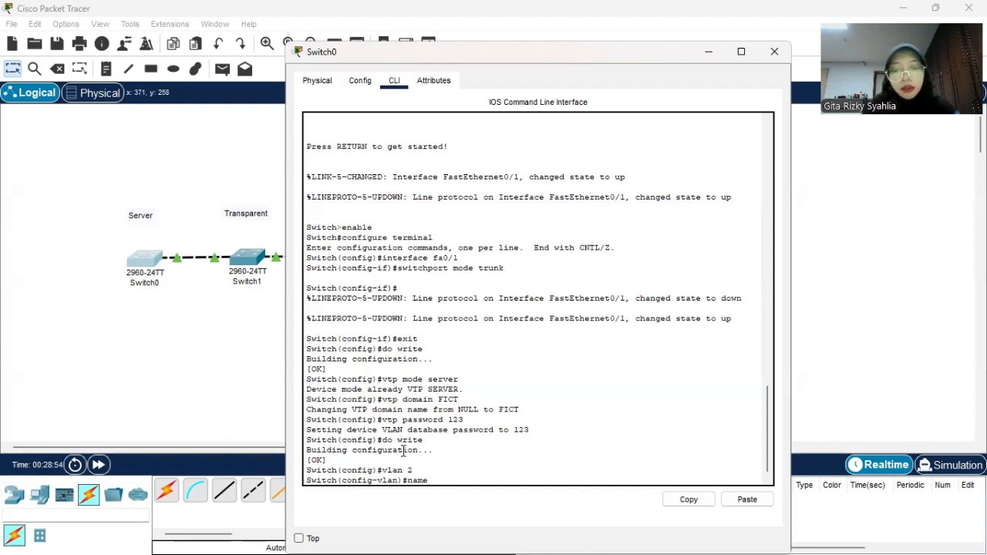
{"action": "type", "text": " HR"}
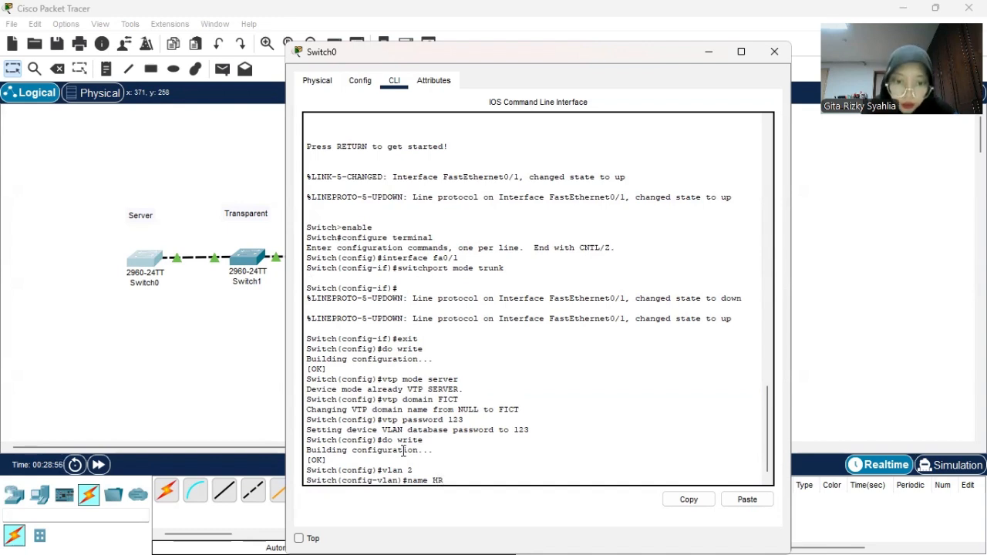
{"action": "key", "text": "Return"}
- Create VLAN 3 on Switch0 and name it IT
{"action": "type", "text": "vlan 3"}
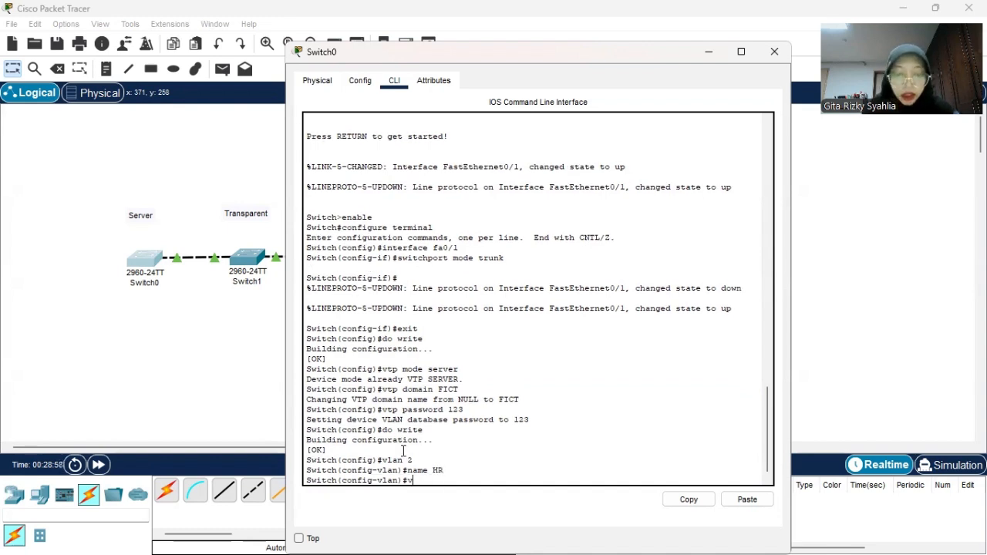
{"action": "key", "text": "Return"}
{"action": "type", "text": "name"}
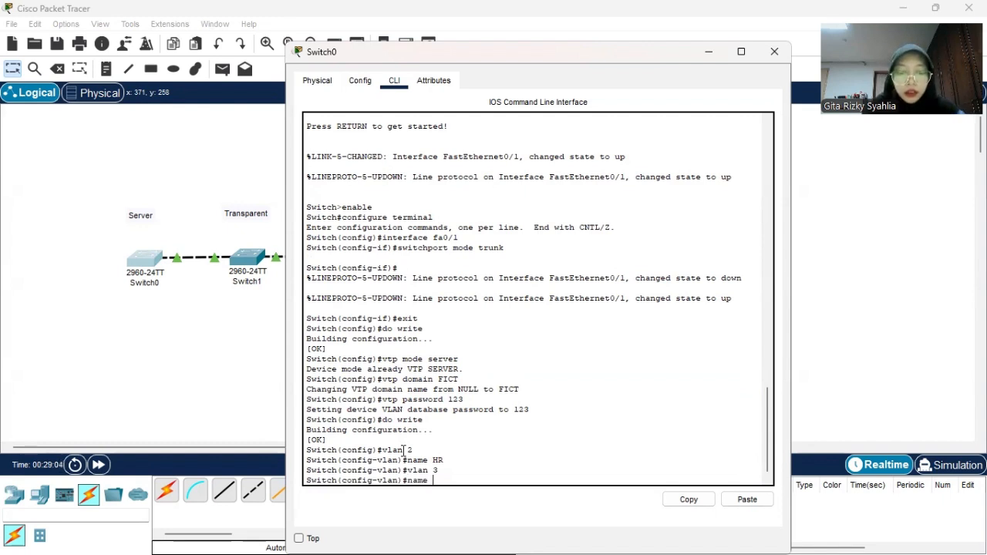
{"action": "type", "text": " IT"}
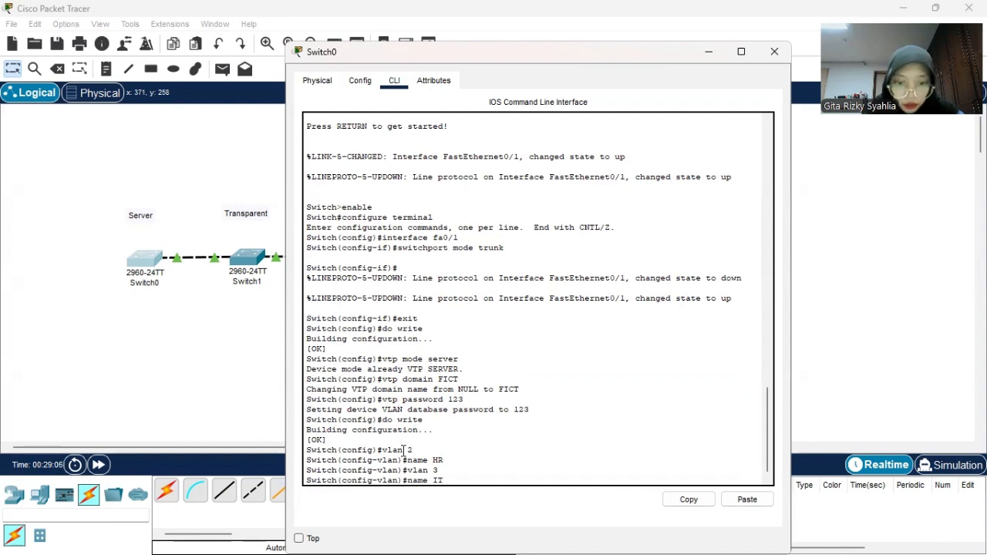
{"action": "key", "text": "Return"}
- Create VLAN 4 on Switch0 and name it Finance
{"action": "type", "text": "vlan)#vlan"}
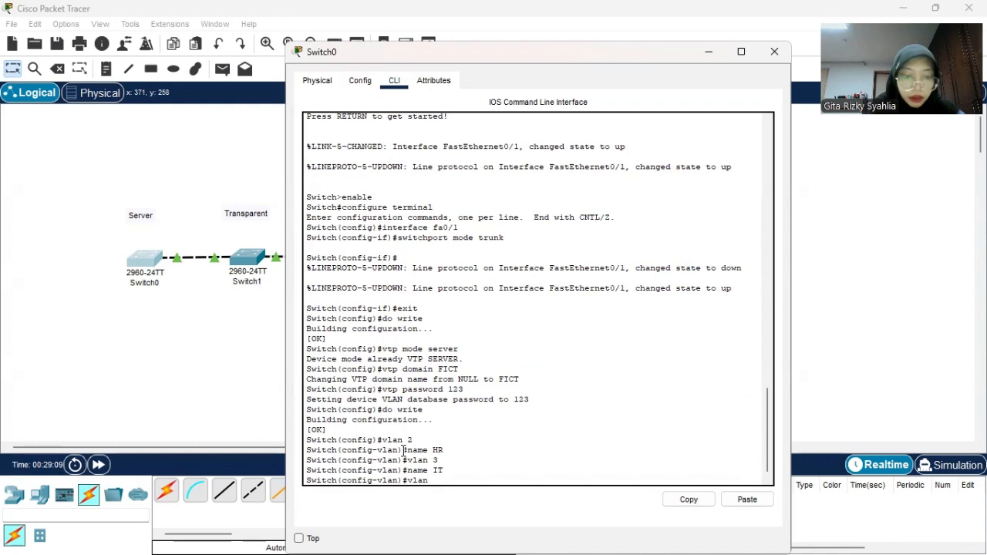
{"action": "type", "text": " 4"}
{"action": "key", "text": "Return"}
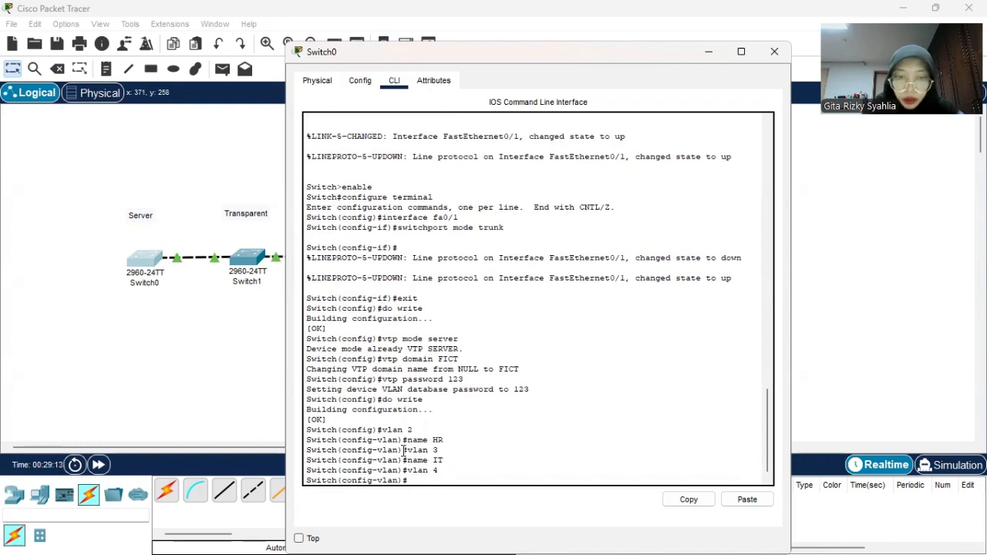
{"action": "type", "text": "name"}
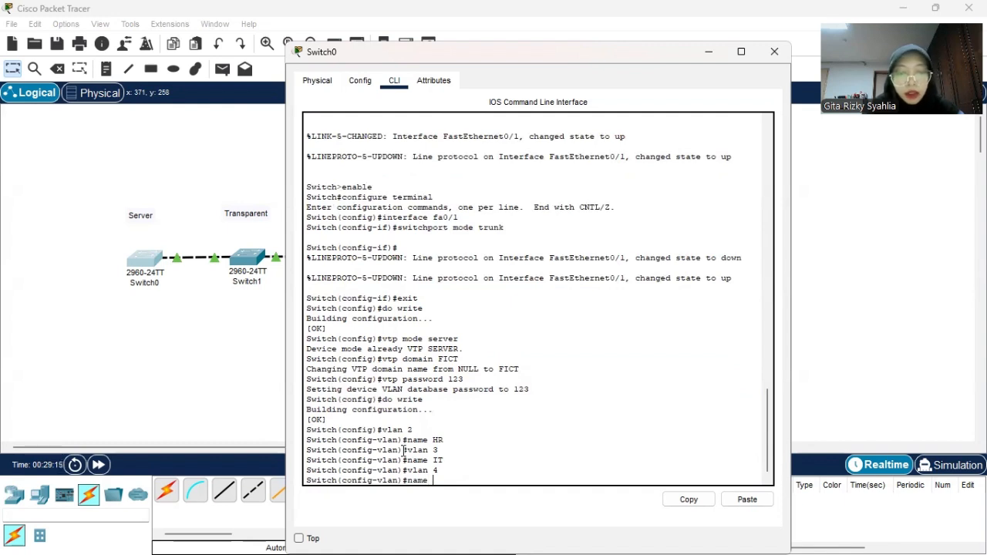
{"action": "type", "text": " Fin"}
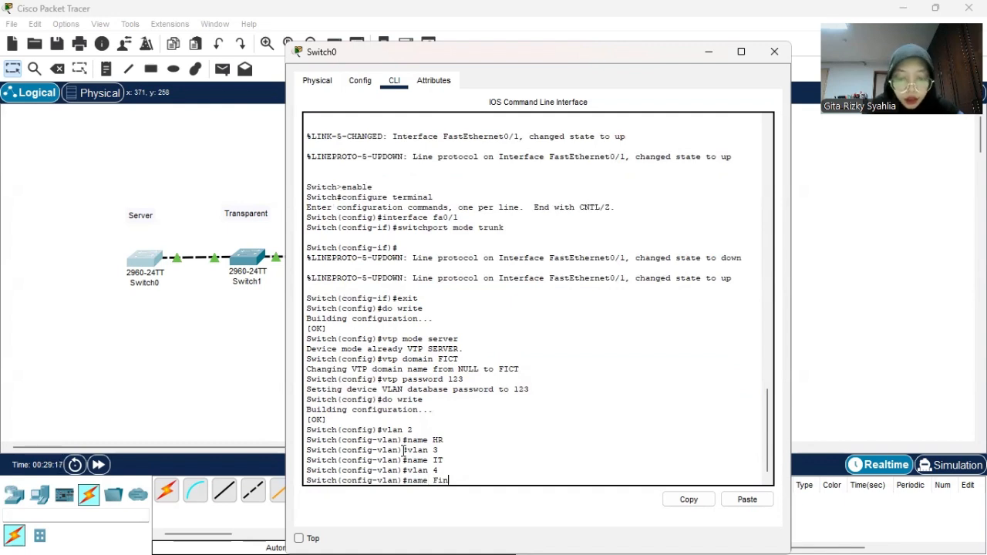
{"action": "type", "text": "ance"}
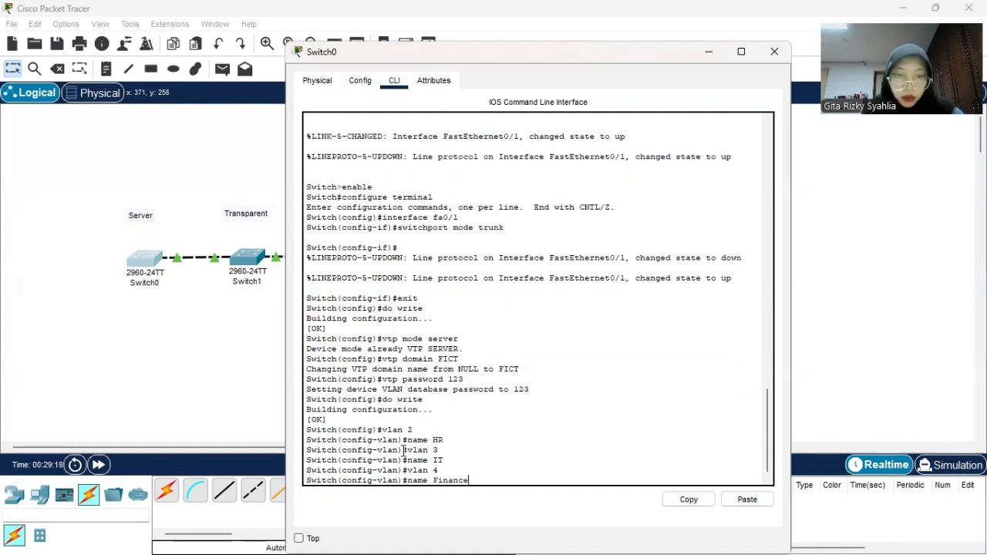
{"action": "key", "text": "Return"}
- Create VLAN 5 on Switch0, name it Marketing, and exit VLAN configuration mode
{"action": "type", "text": "vlan 5"}
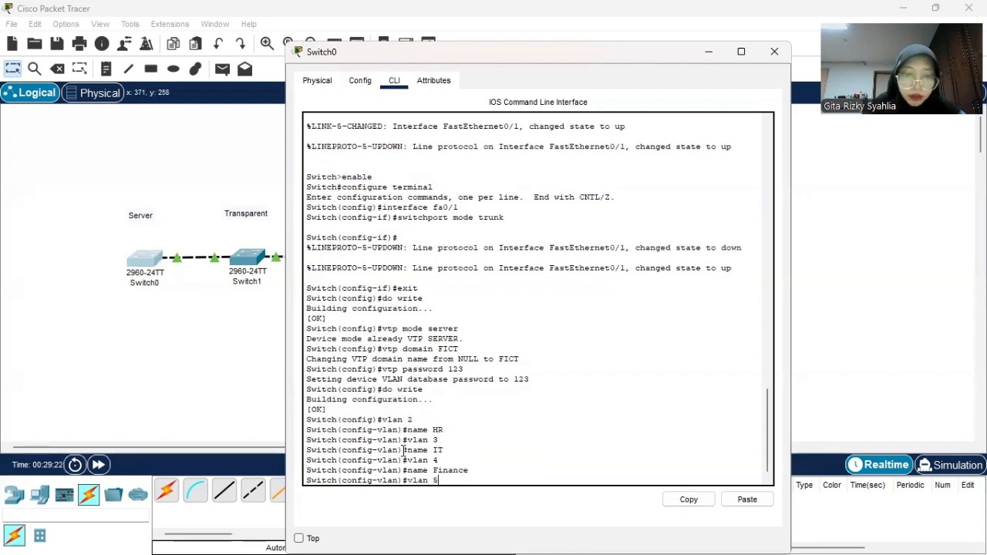
{"action": "key", "text": "Return"}
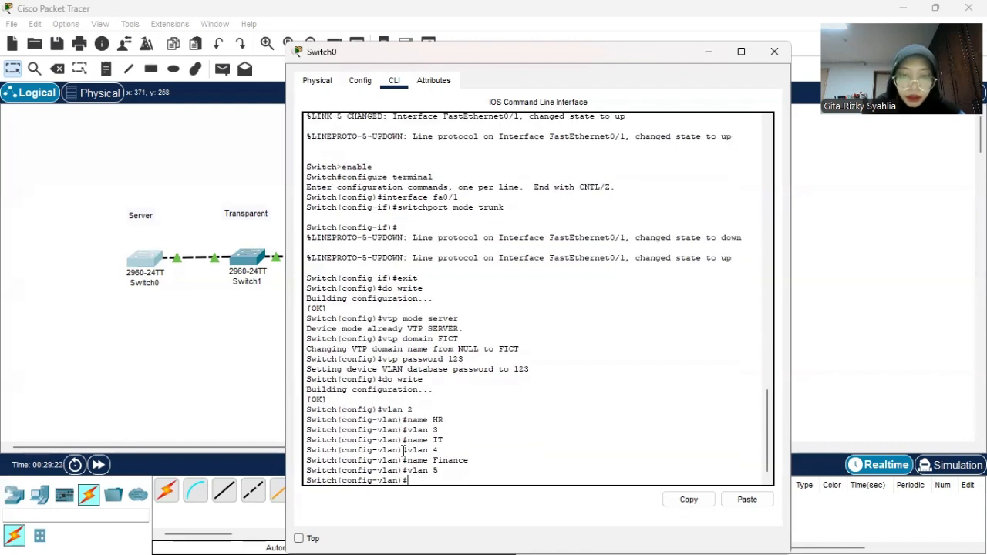
{"action": "type", "text": "name Mar"}
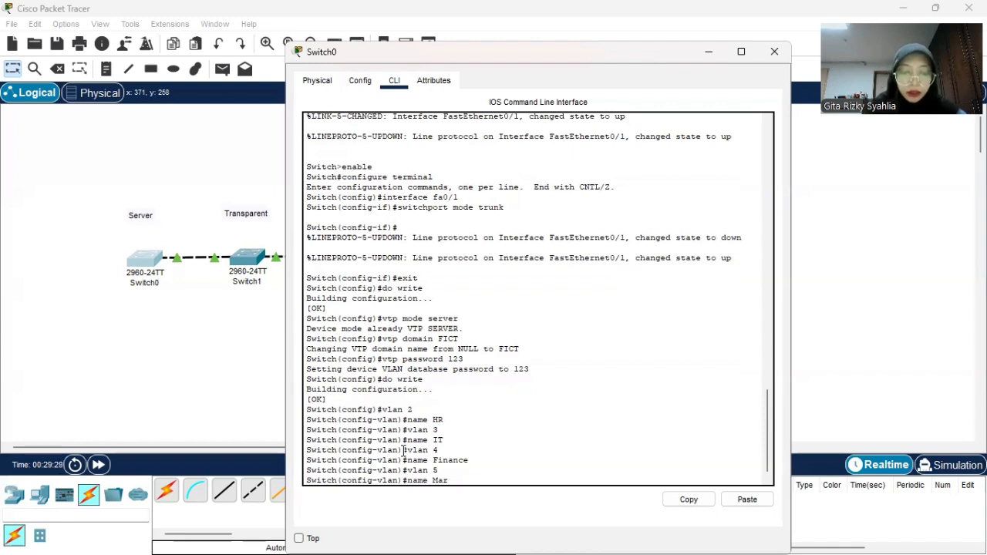
{"action": "type", "text": "keting"}
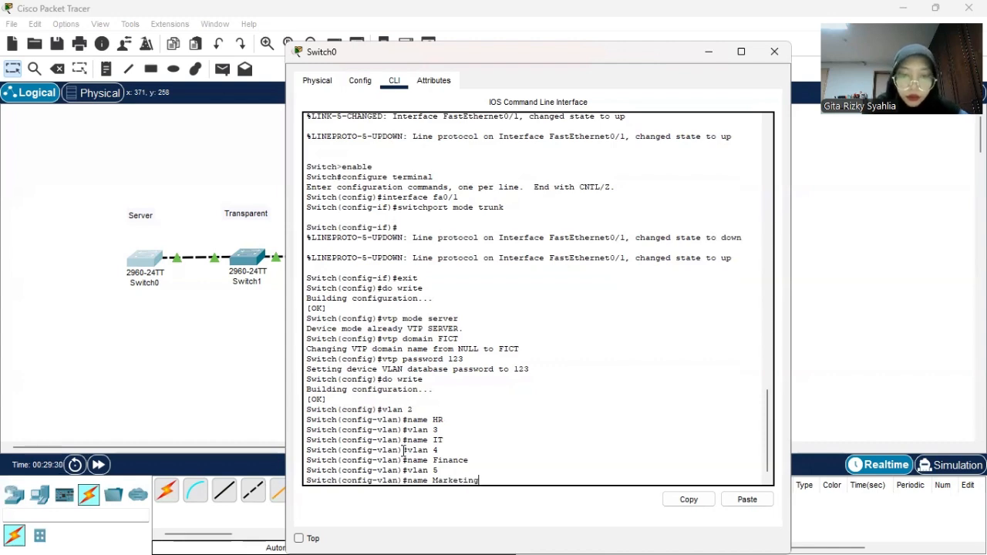
{"action": "key", "text": "Return"}
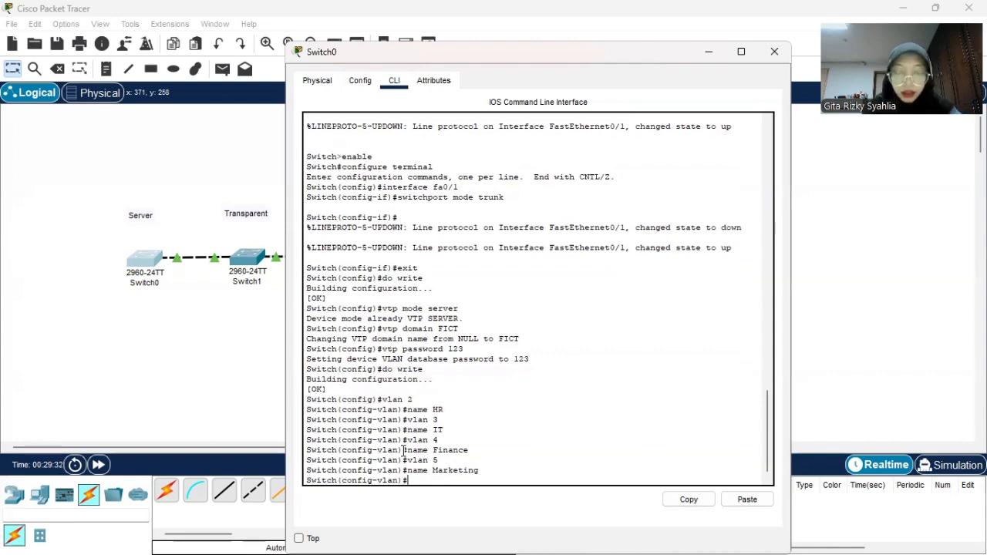
{"action": "type", "text": "exit"}
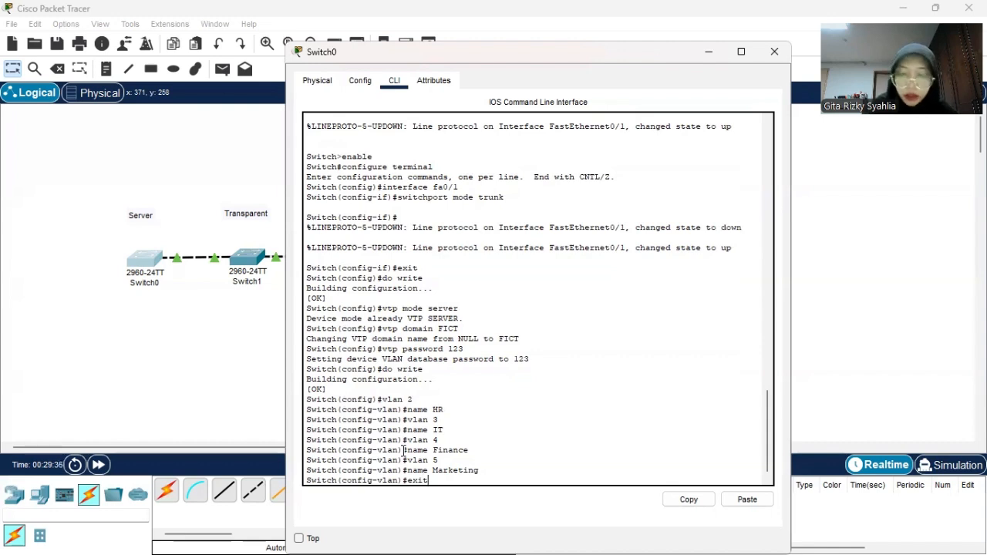
{"action": "key", "text": "Return"}
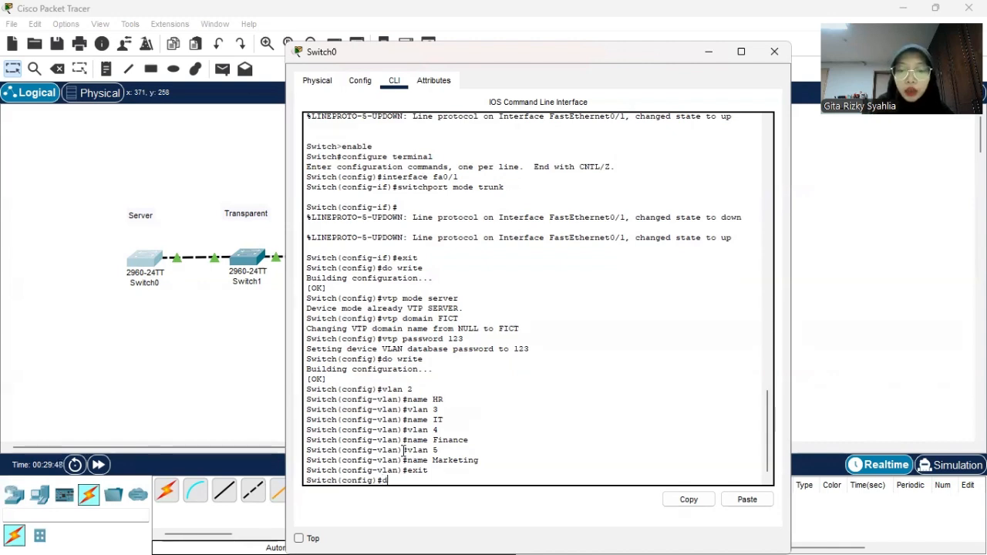
- List the VLANs on Switch0 with the do show vlan brief command
{"action": "type", "text": "do show"}
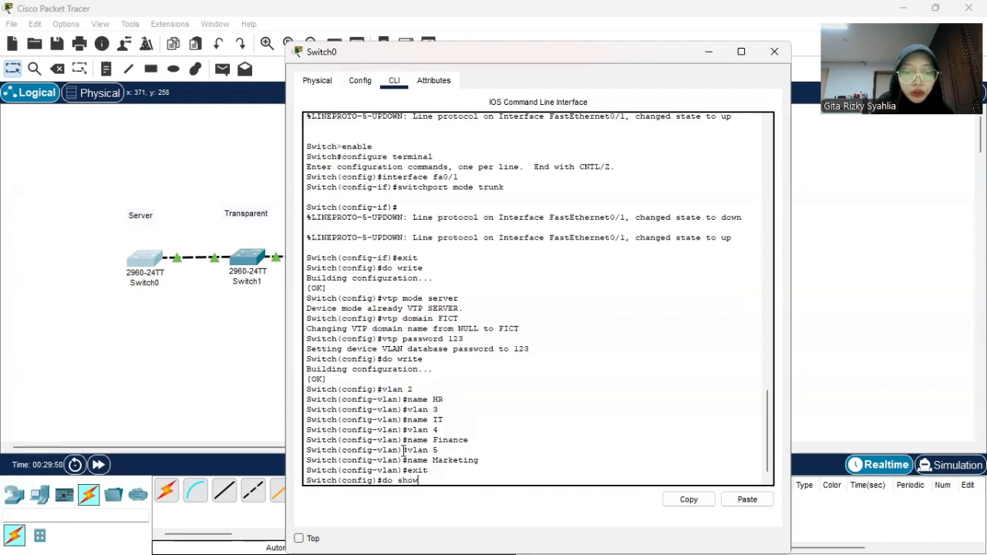
{"action": "type", "text": " vla"}
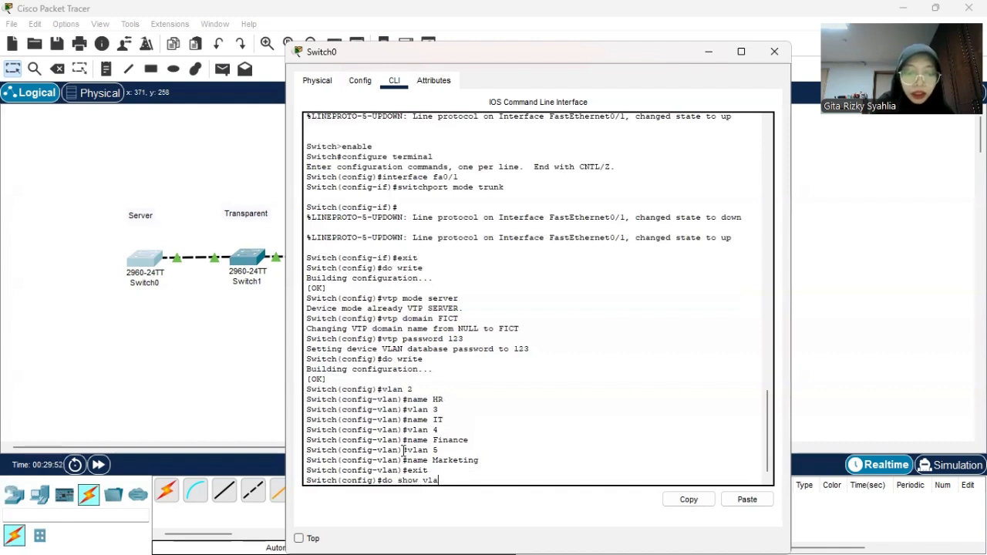
{"action": "type", "text": "n brief"}
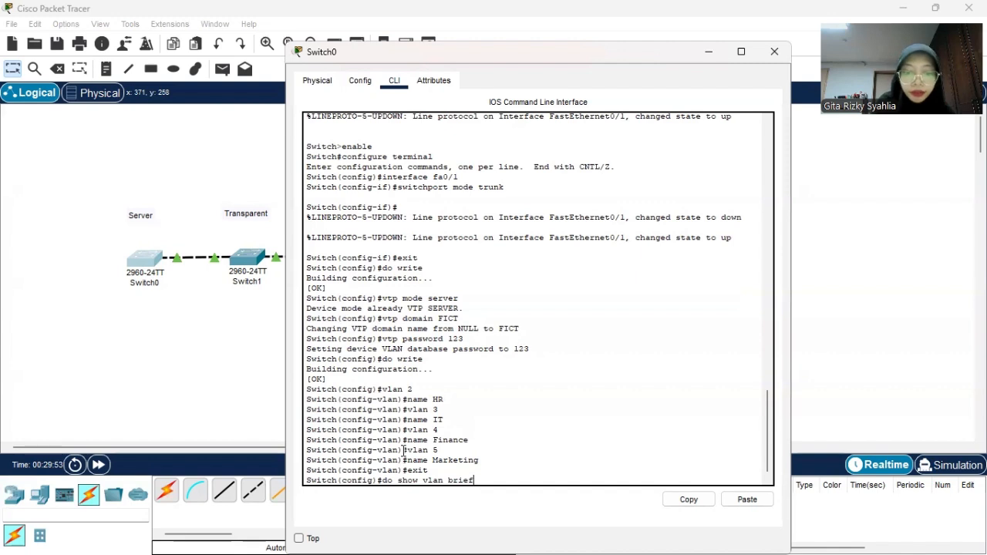
{"action": "key", "text": "Return"}
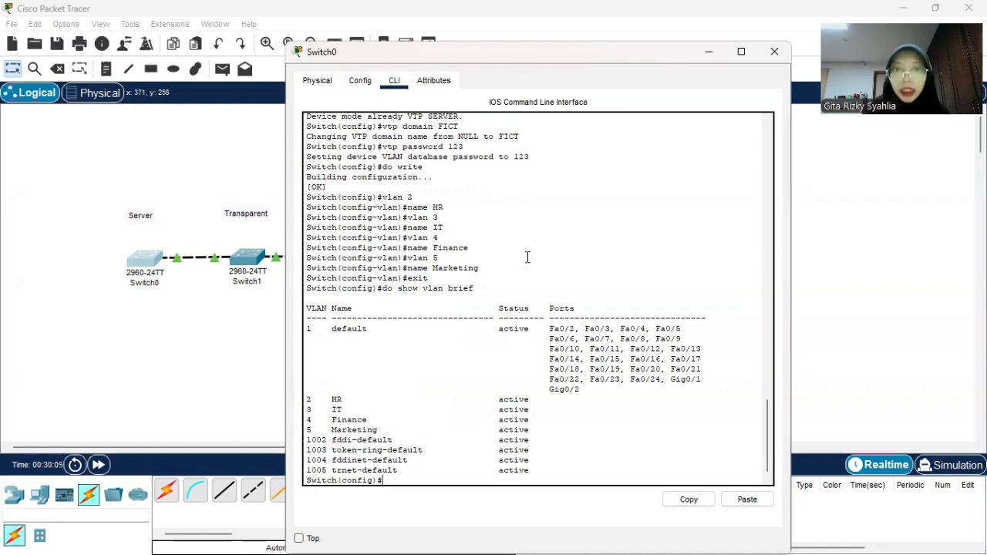
{"action": "left_click", "coordinate": [256, 333]}
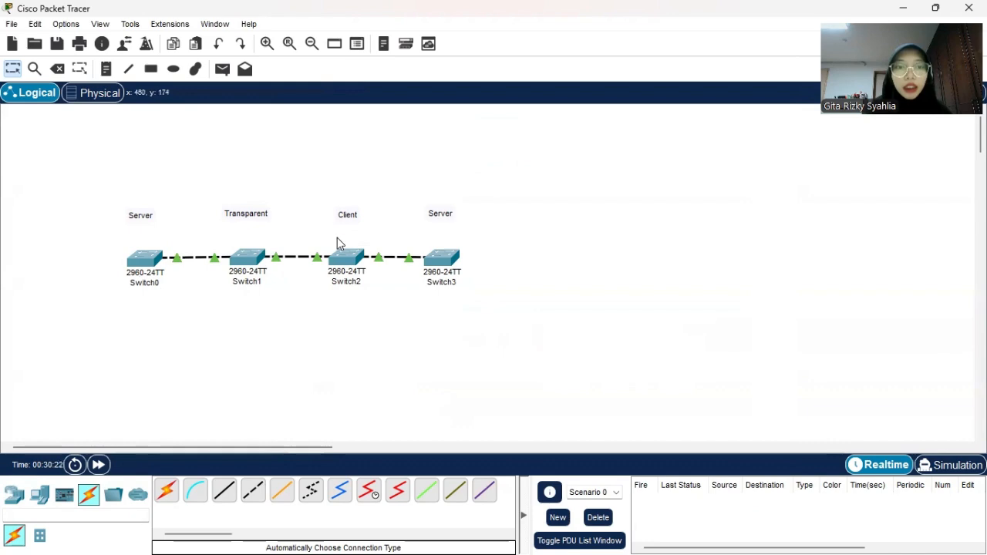
- Check the VLANs on client Switch2 from its command line interface with do show vlan brief
{"action": "mouse_move", "coordinate": [350, 256]}
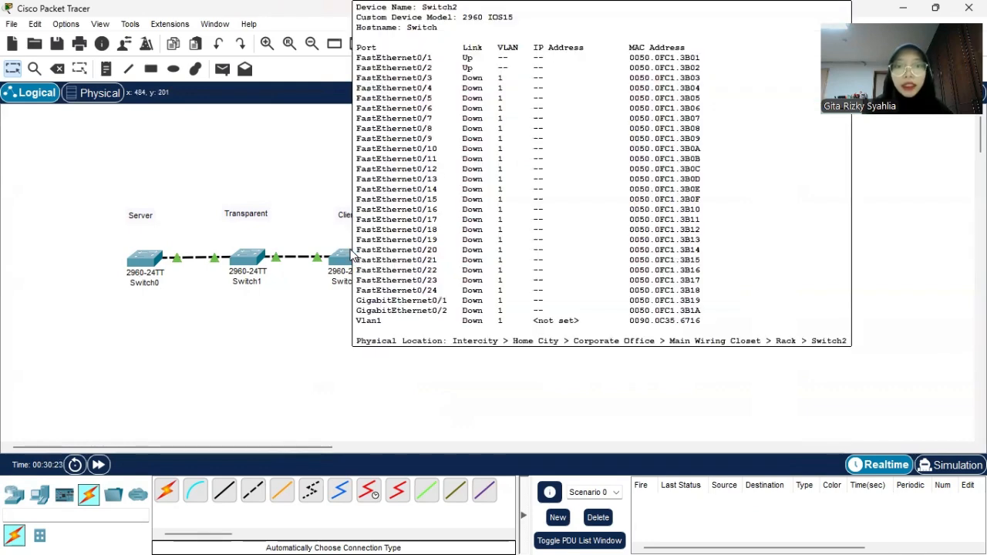
{"action": "left_click", "coordinate": [345, 262]}
{"action": "type", "text": "do sho"}
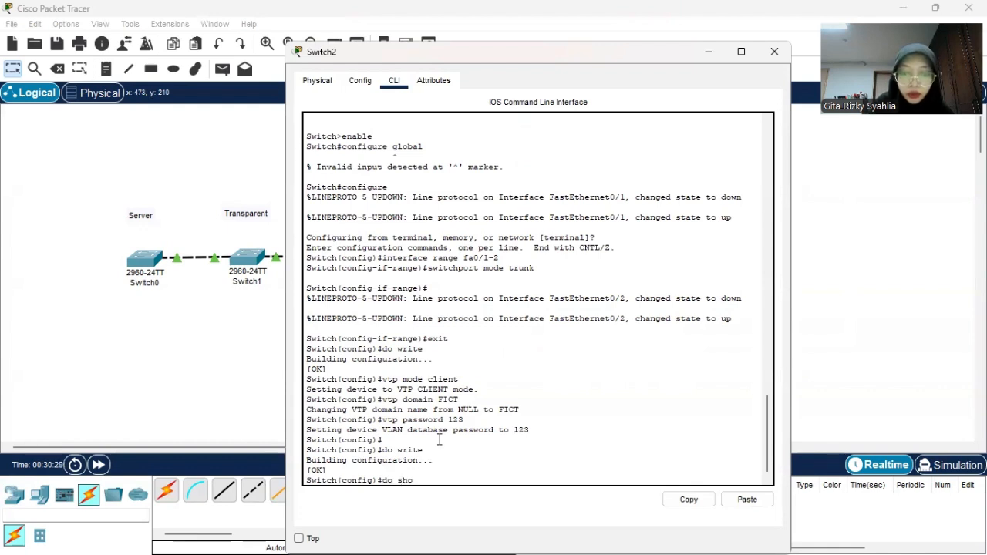
{"action": "type", "text": "w vl"}
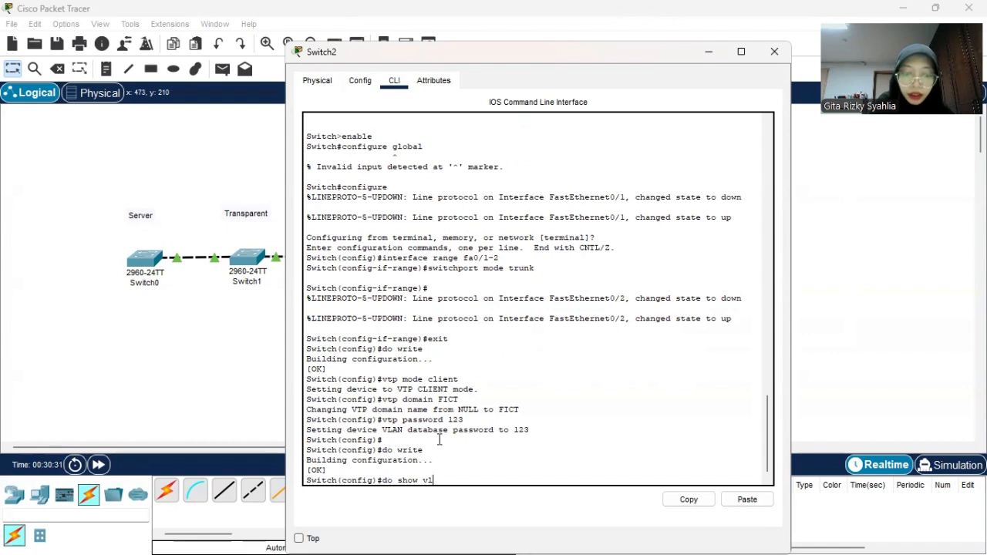
{"action": "type", "text": "an brief"}
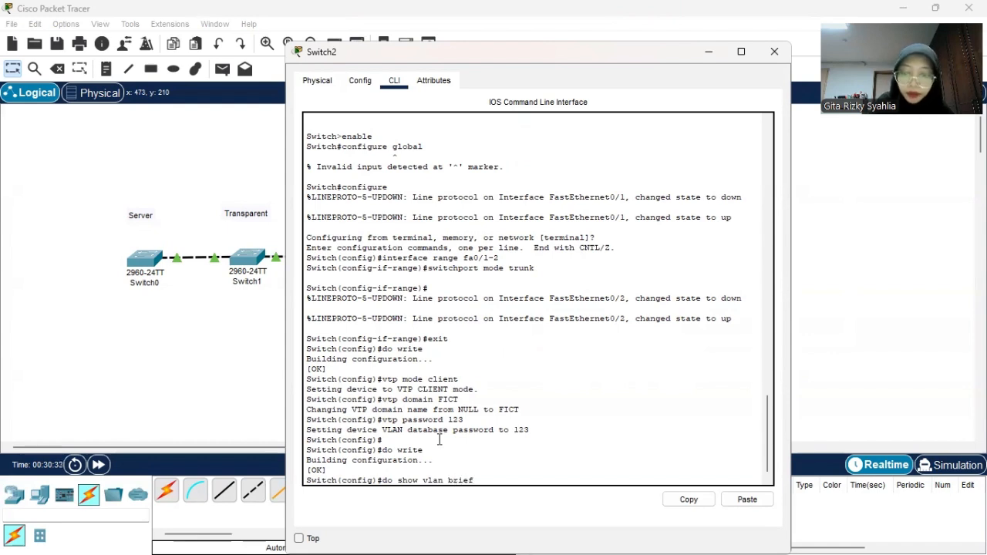
{"action": "key", "text": "Return"}
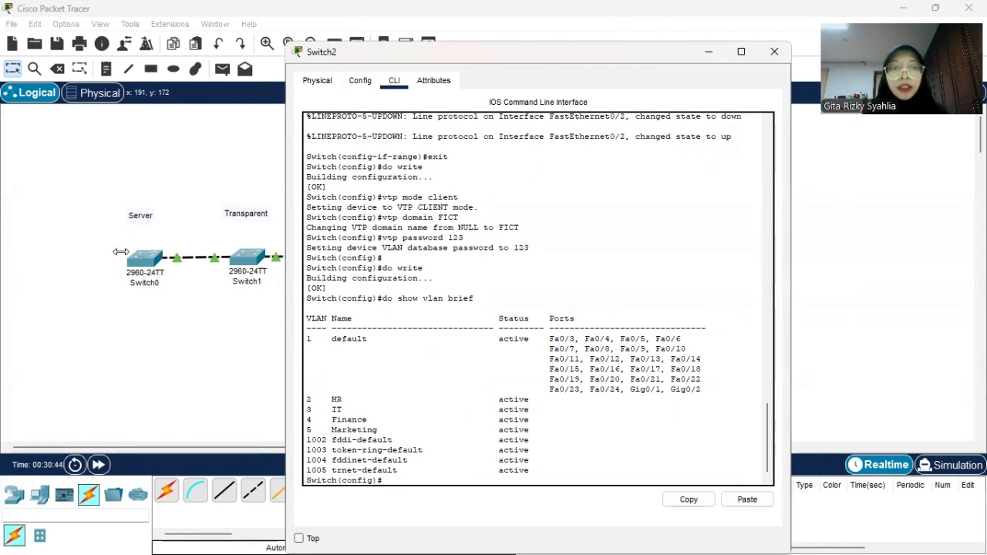
{"action": "scroll", "coordinate": [453, 284], "scroll_direction": "down", "scroll_amount": 1}
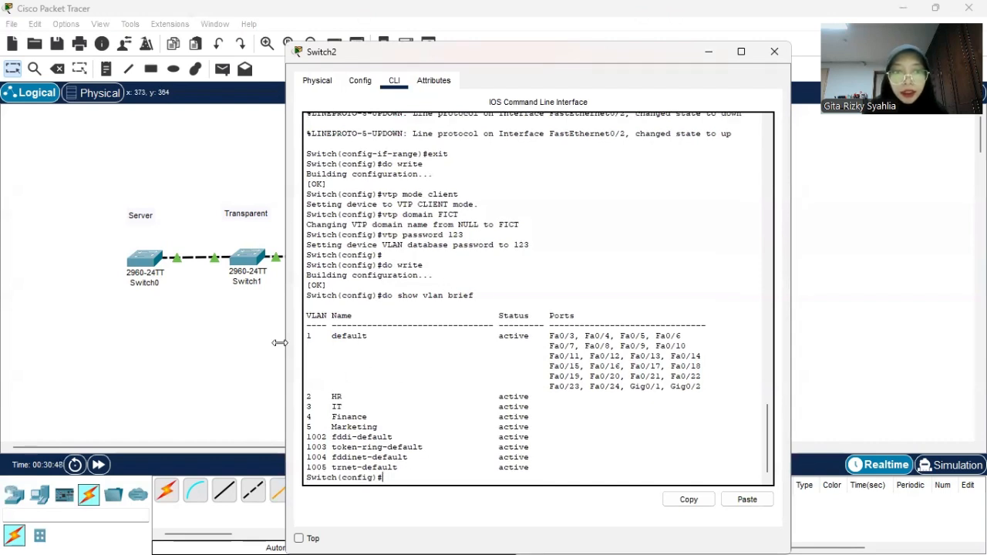
{"action": "left_click", "coordinate": [258, 347]}
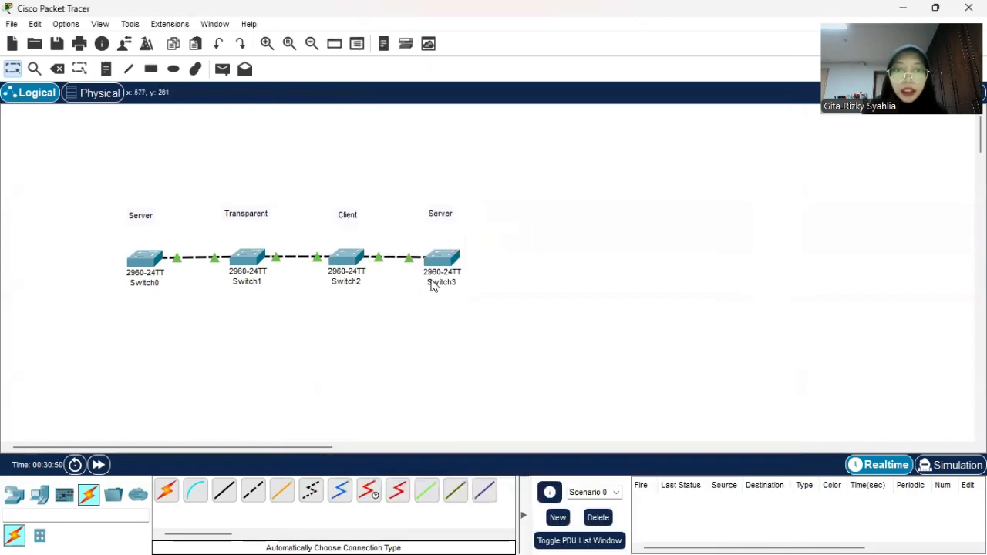
- Check the VLANs on server Switch3 from its command line interface with do show vlan brief
{"action": "left_click", "coordinate": [442, 260]}
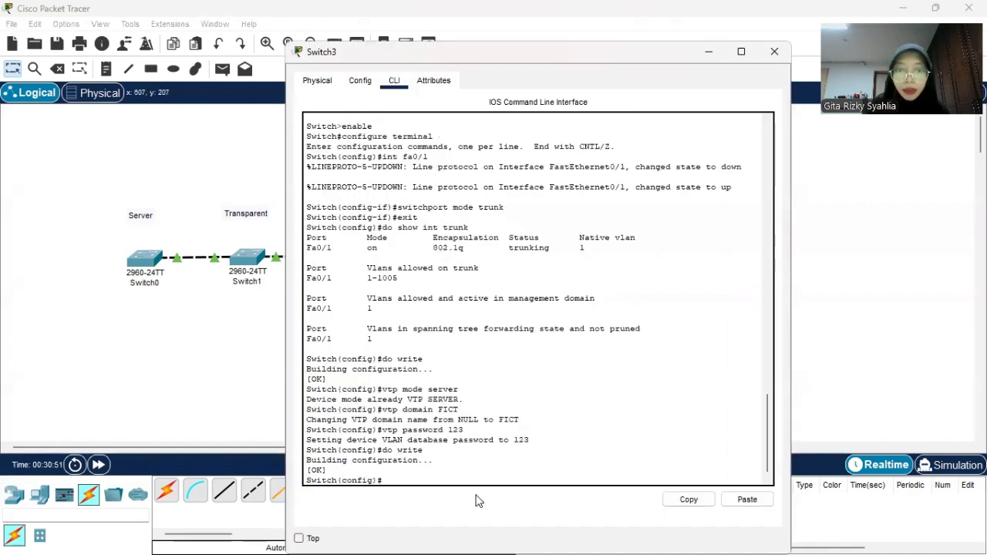
{"action": "left_click", "coordinate": [454, 482]}
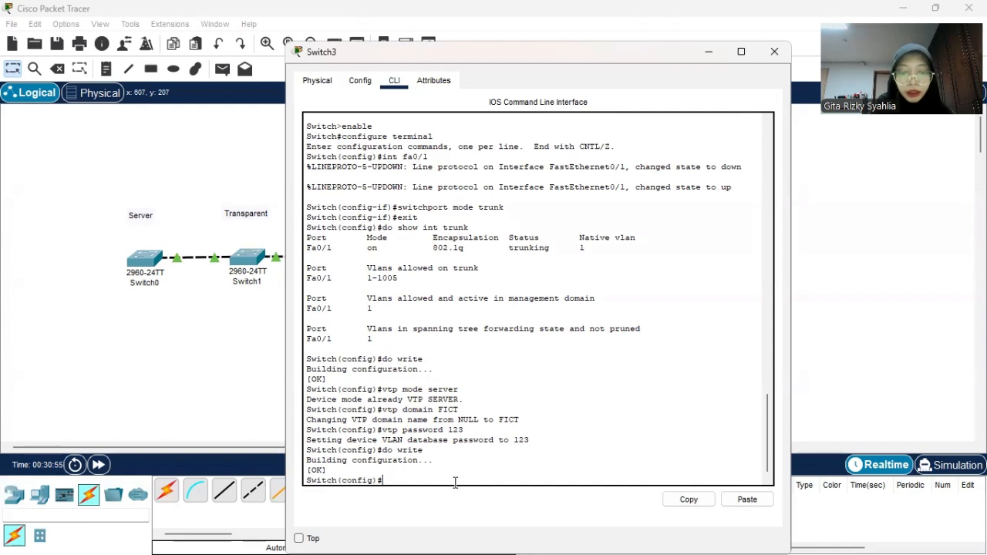
{"action": "type", "text": "do sho"}
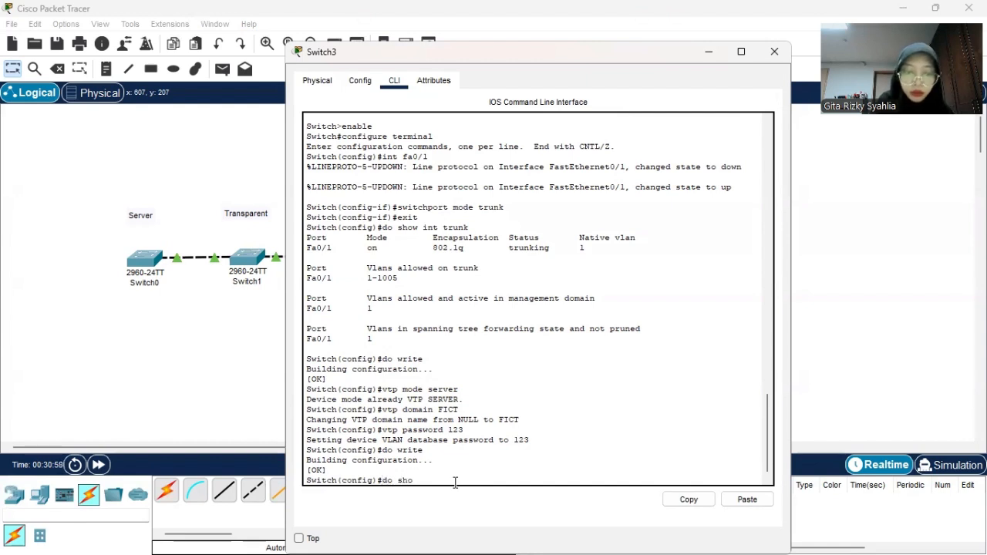
{"action": "type", "text": "w vlan"}
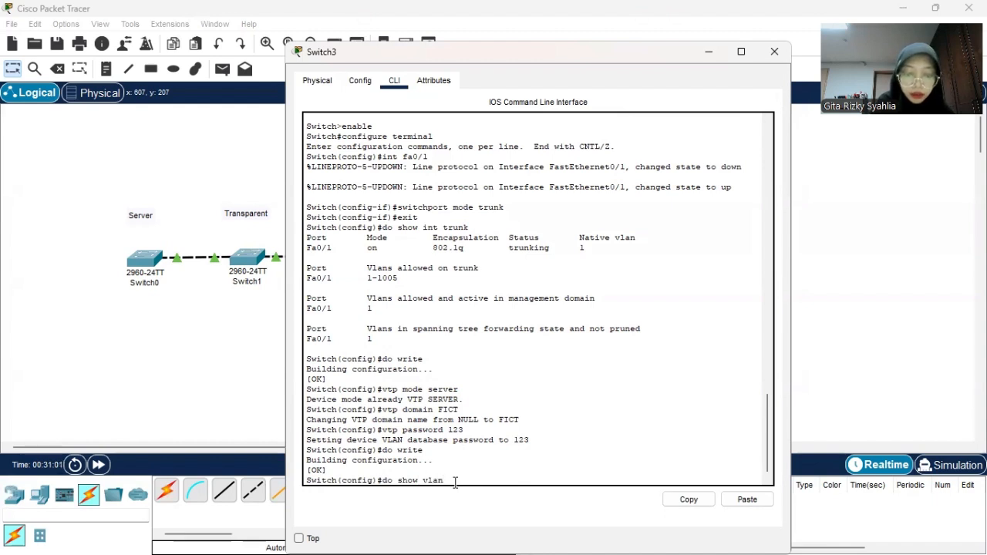
{"action": "type", "text": " brief"}
{"action": "key", "text": "Return"}
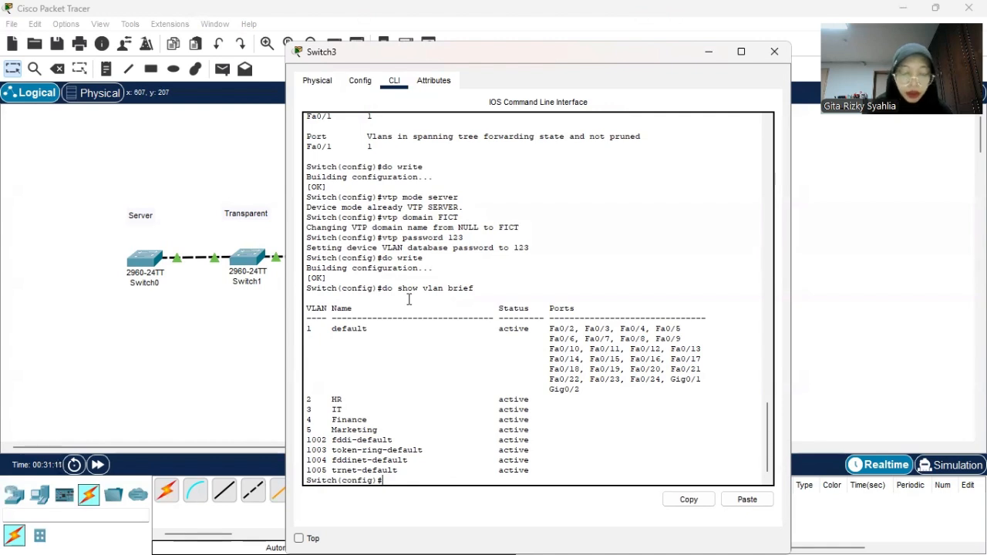
{"action": "left_click", "coordinate": [703, 52]}
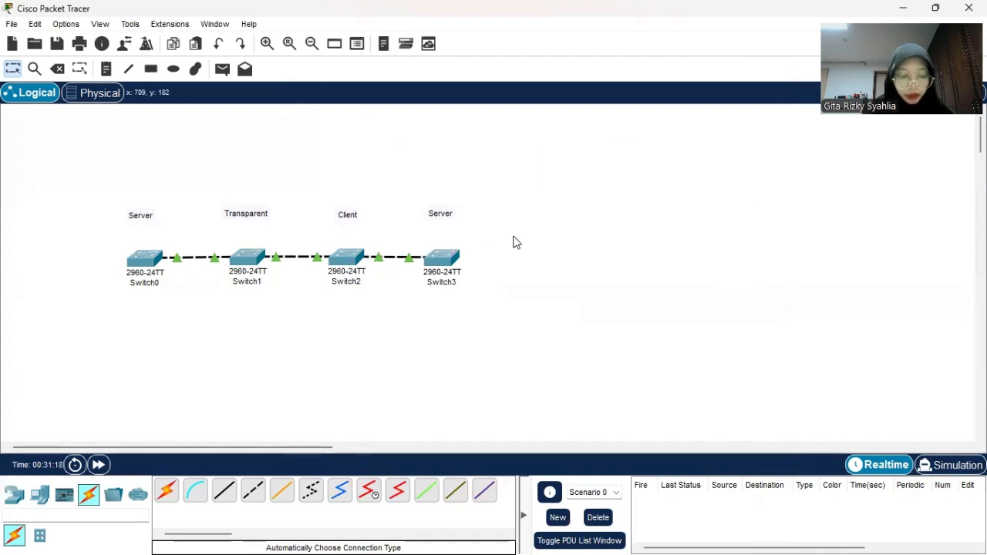
- Display the VTP status of Switch0 with the do show vtp status command
{"action": "left_click", "coordinate": [146, 262]}
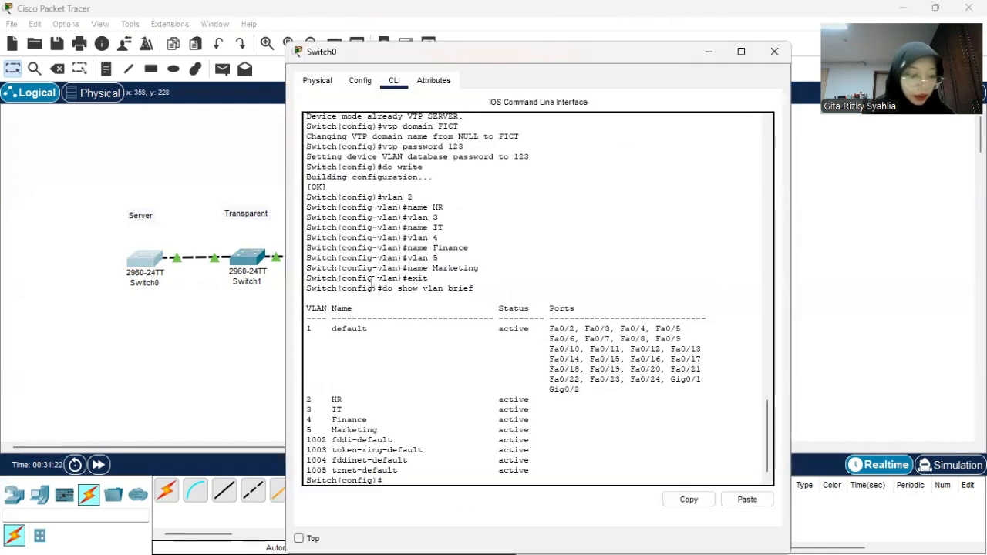
{"action": "type", "text": "do"}
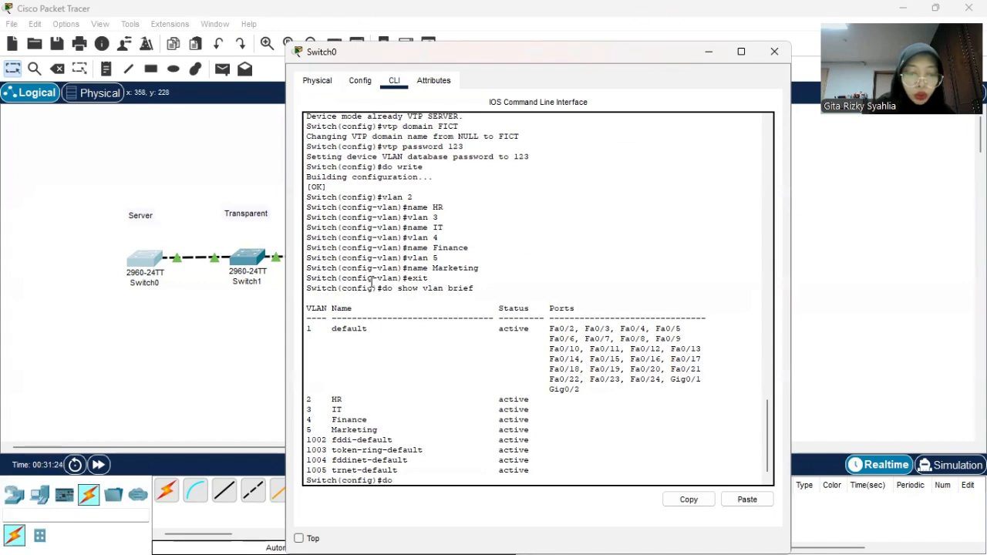
{"action": "type", "text": " show"}
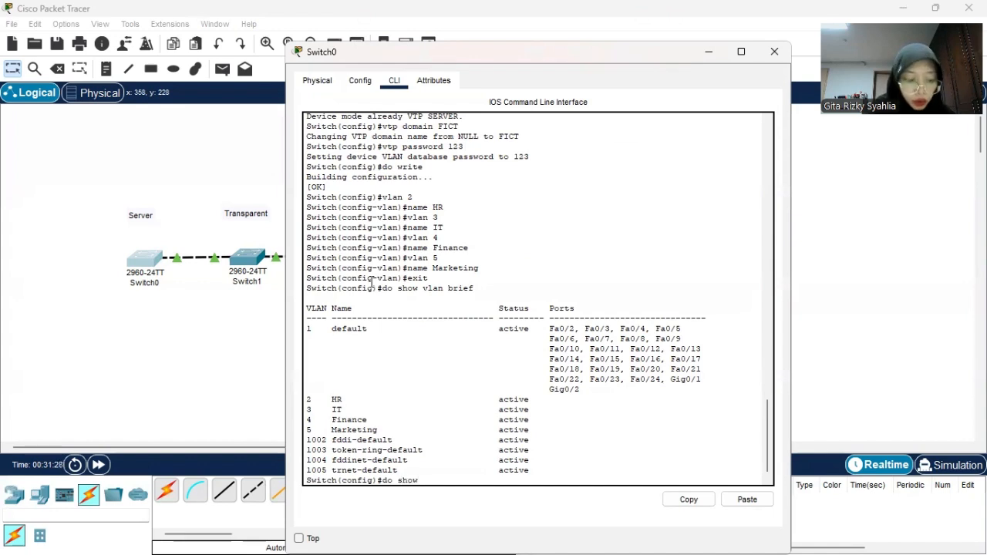
{"action": "type", "text": "vtp status"}
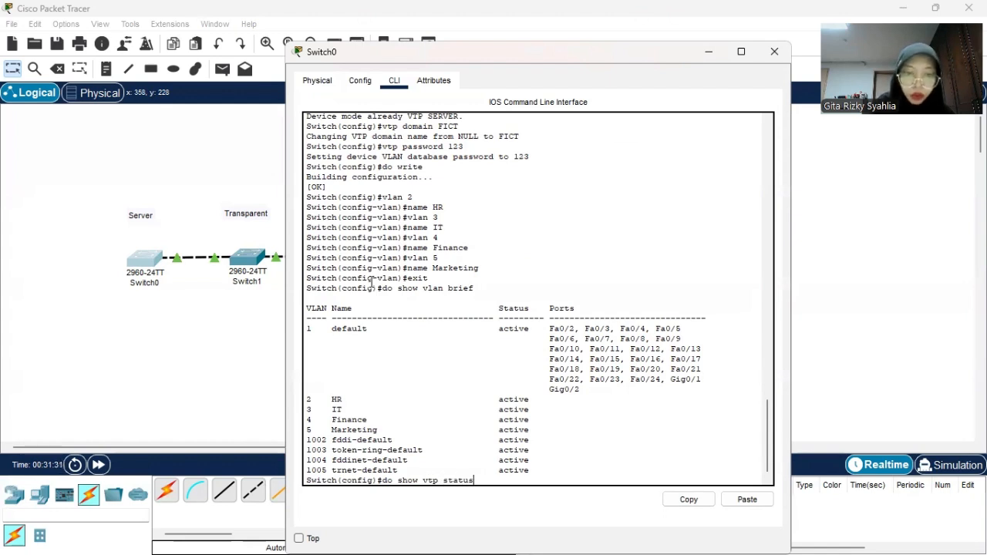
{"action": "key", "text": "Return"}
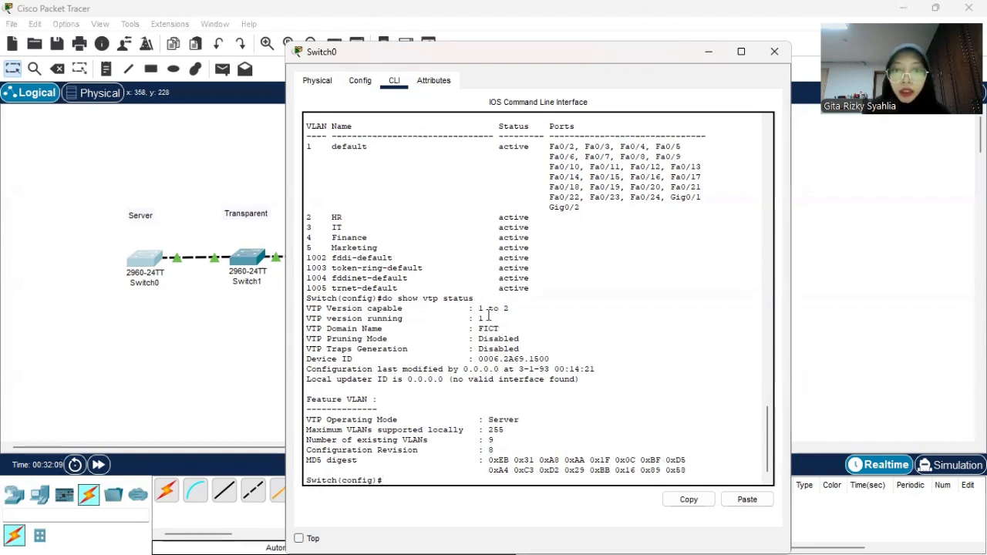
{"action": "left_click", "coordinate": [709, 52]}
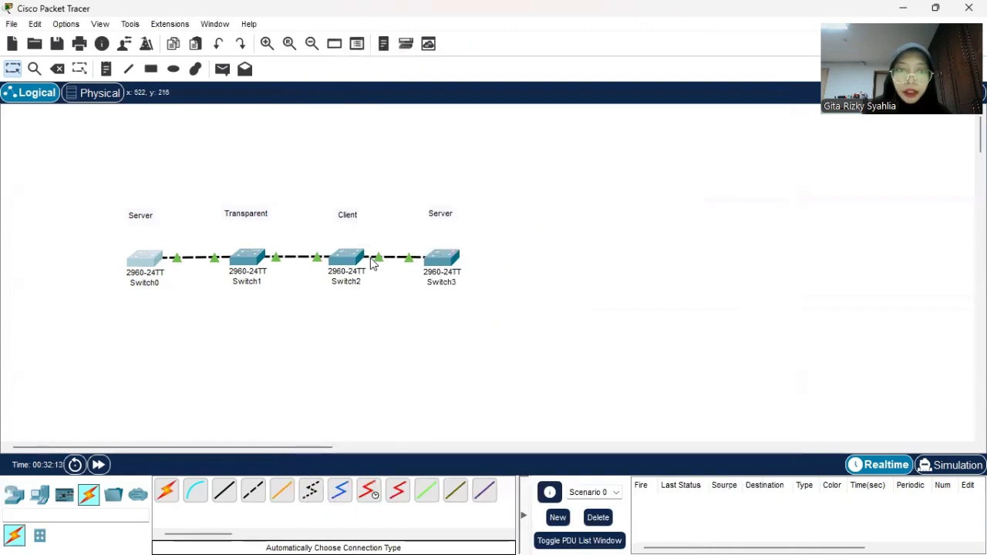
- Display the VTP status of client Switch2 with the do show vtp status command
{"action": "left_click", "coordinate": [357, 258]}
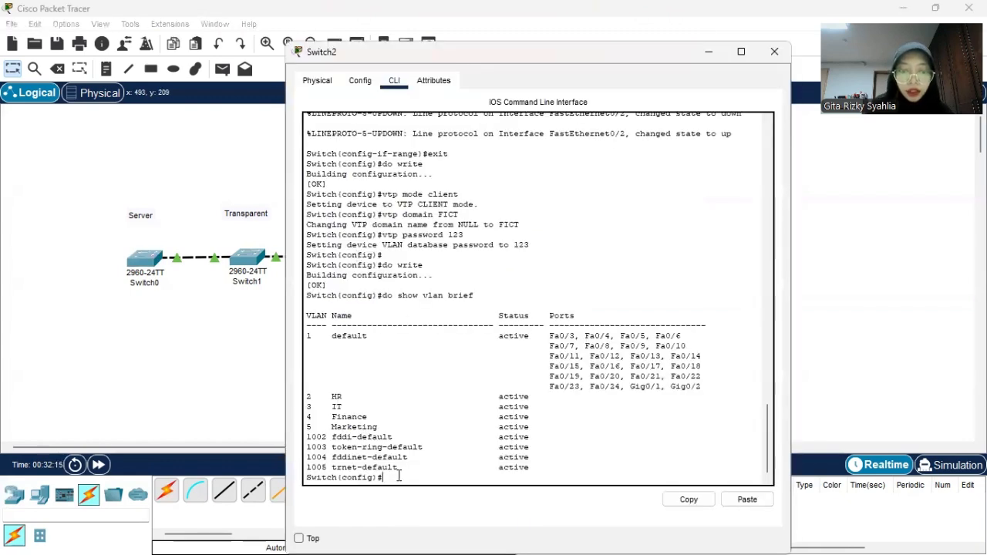
{"action": "type", "text": "do show vt"}
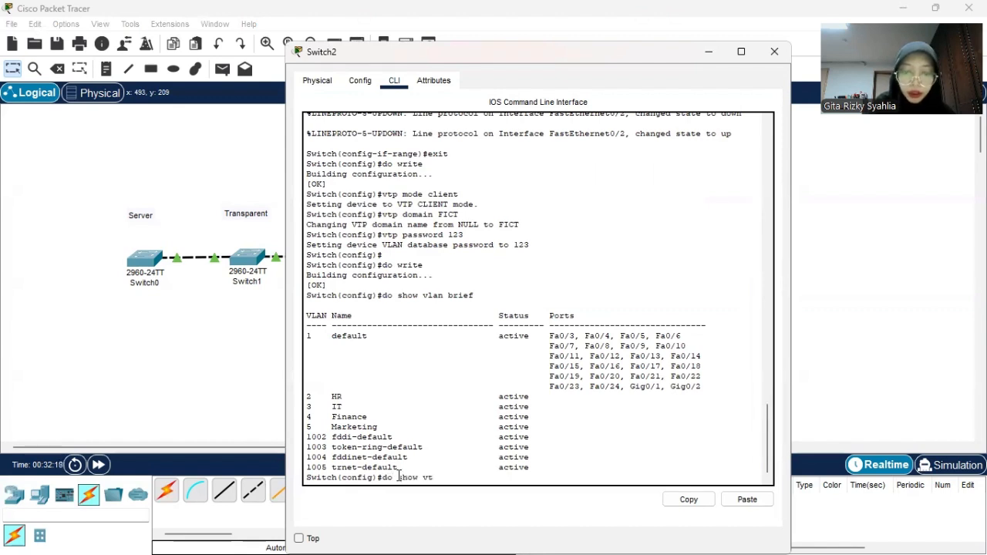
{"action": "type", "text": "p status"}
{"action": "key", "text": "Return"}
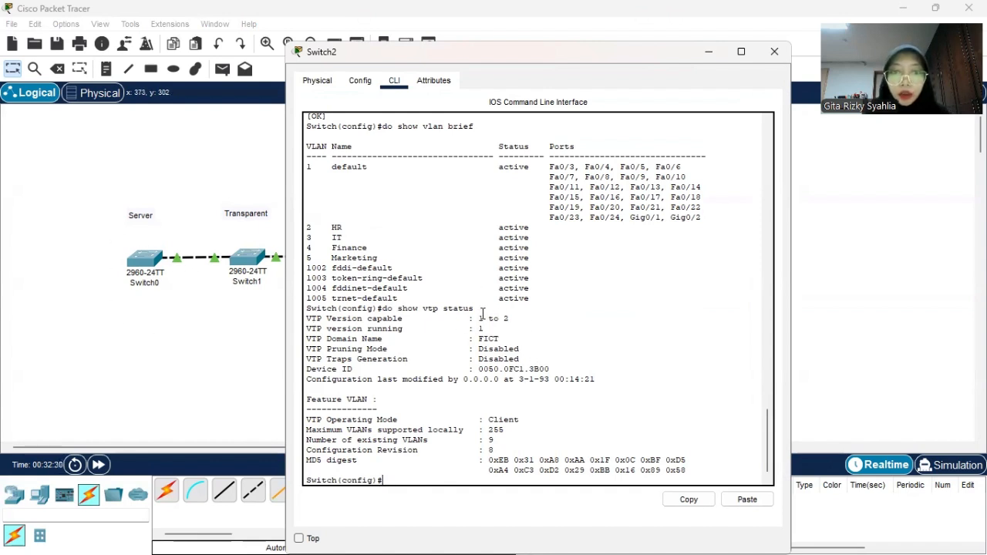
{"action": "scroll", "coordinate": [483, 316], "scroll_direction": "down", "scroll_amount": 1}
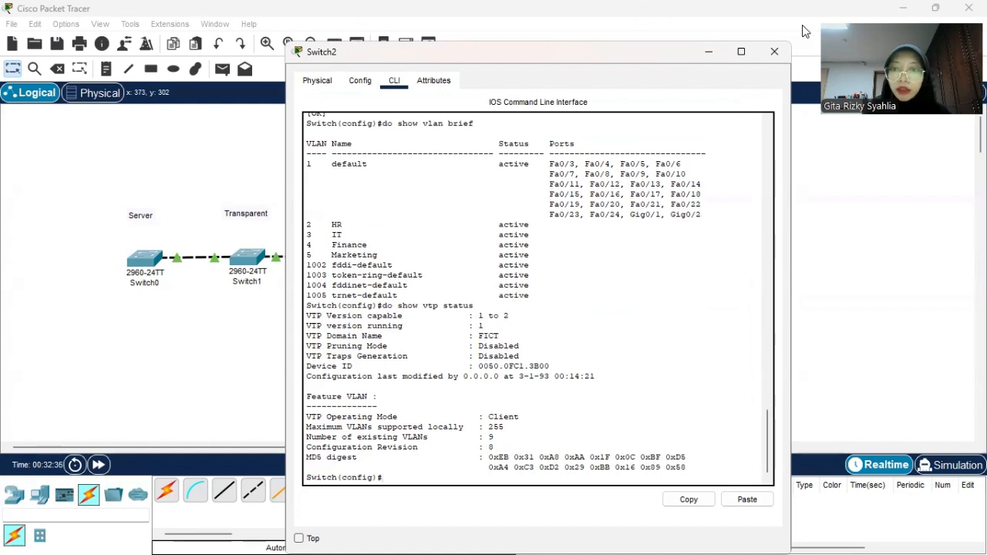
- Display the VTP status of server Switch3 from its command line interface with the do show vtp status command
{"action": "left_click", "coordinate": [713, 50]}
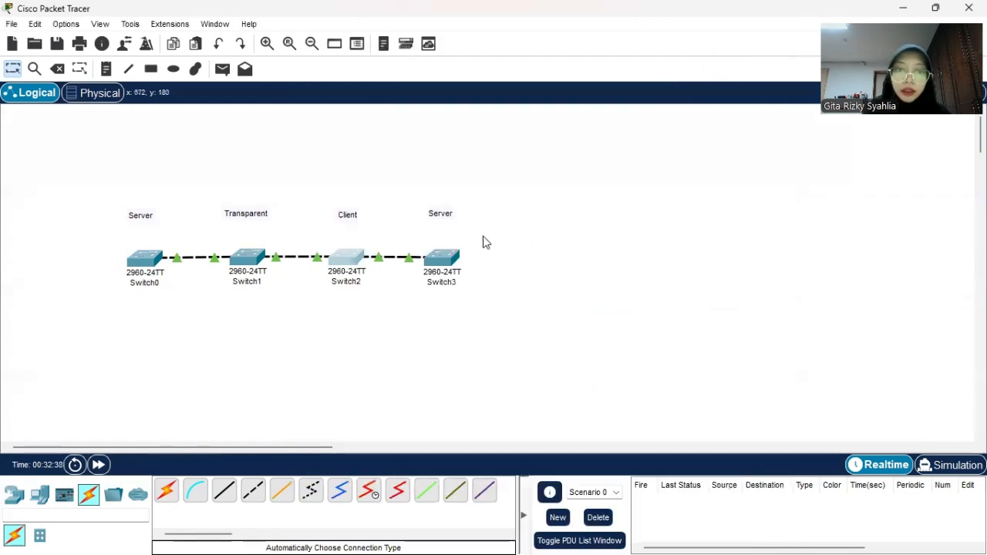
{"action": "left_click", "coordinate": [443, 262]}
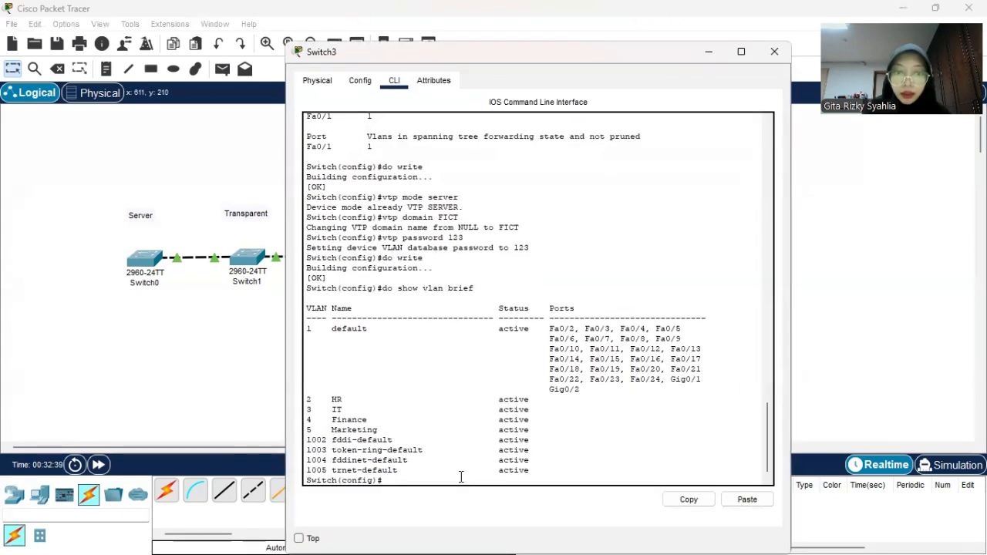
{"action": "type", "text": "do s"}
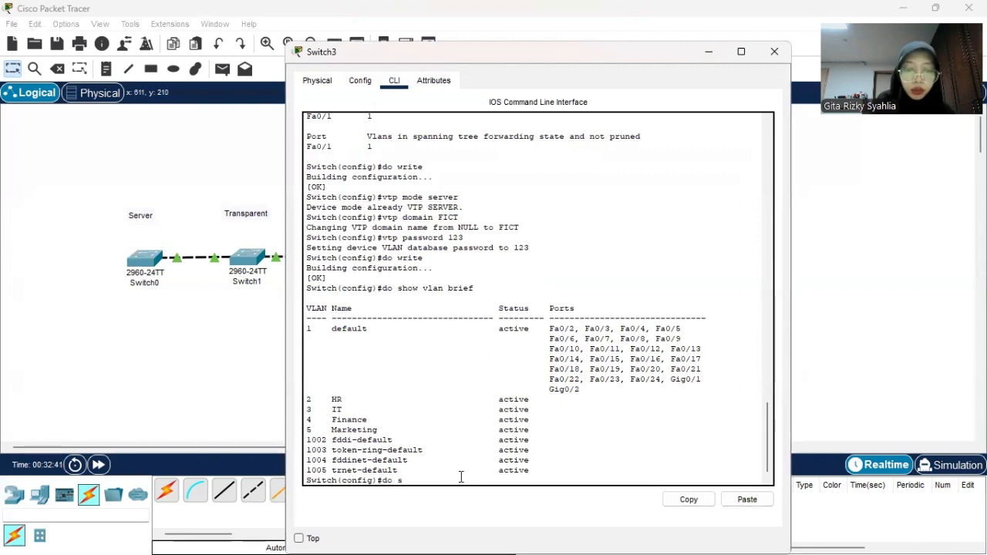
{"action": "type", "text": "how vtp"}
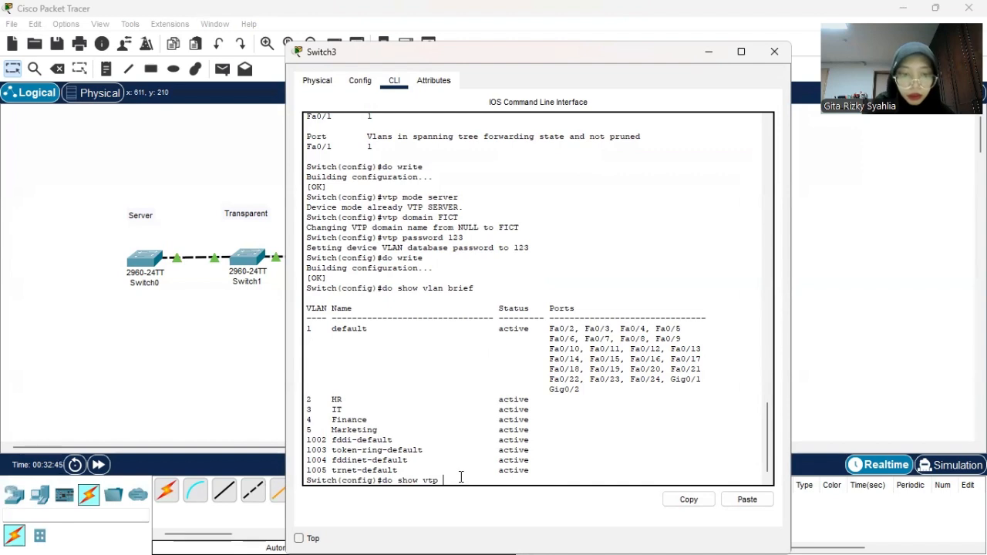
{"action": "type", "text": " status"}
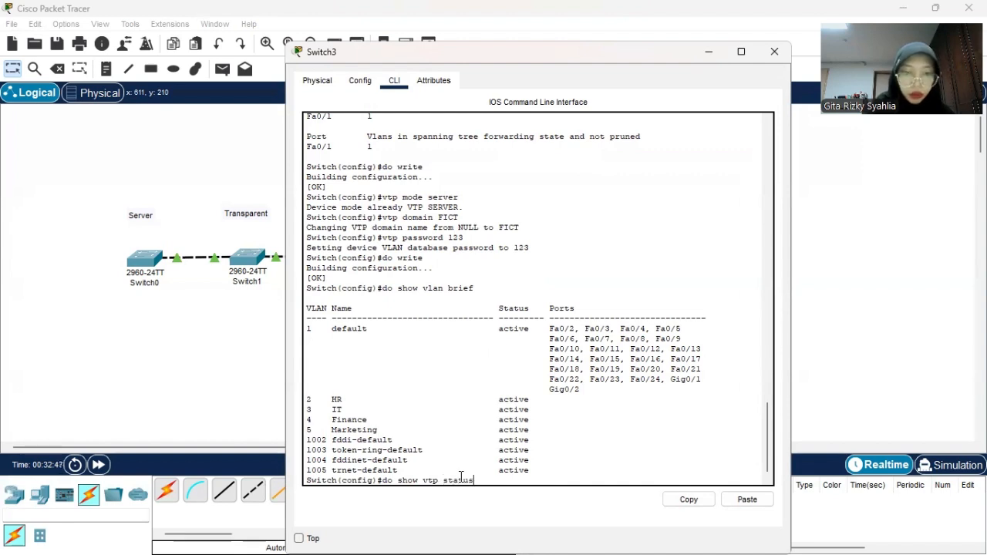
{"action": "key", "text": "Return"}
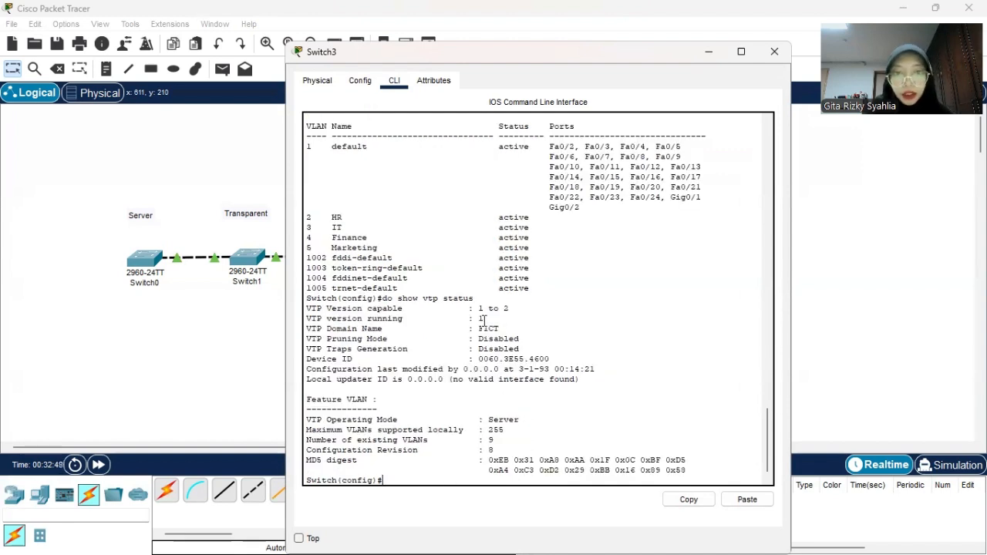